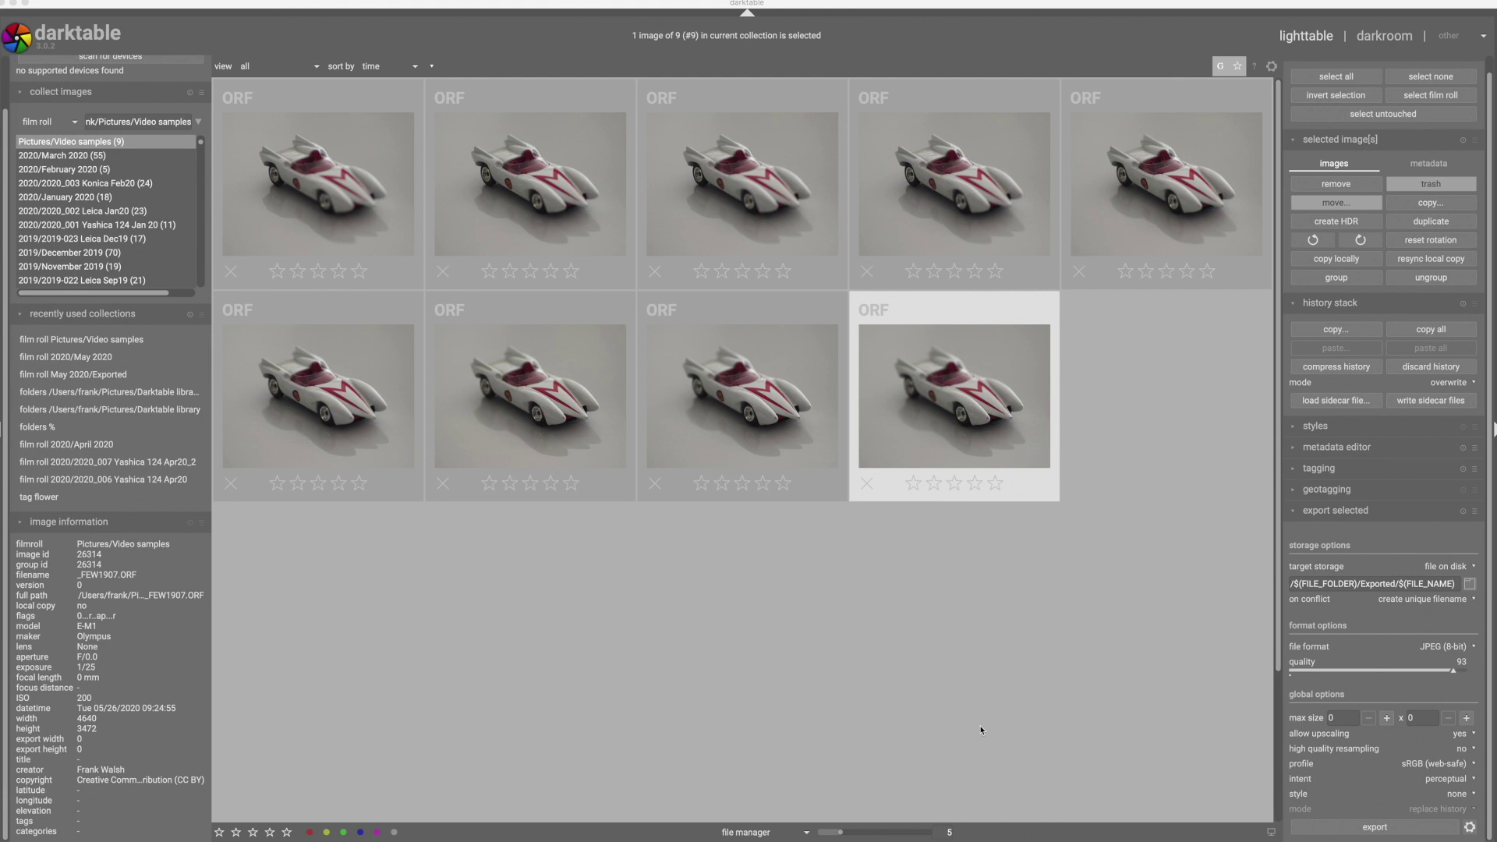
# Step: Bring the darktable lighttable showing the nine Mach 5 car raw shots into focus
pyautogui.click(975, 403)
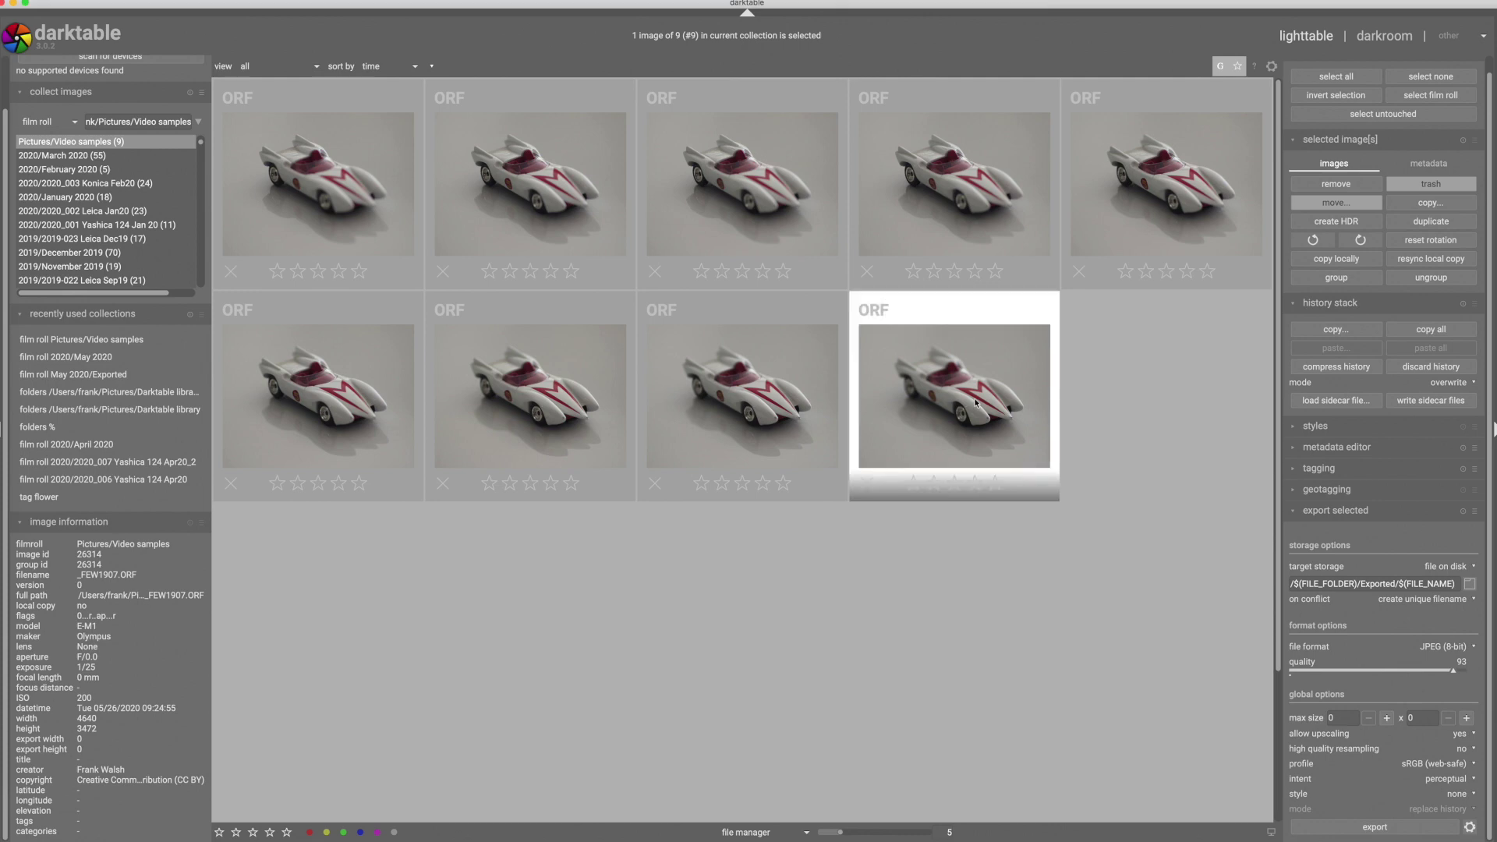
# Step: Preview the car shot full screen and step forward through four frames to compare focus
pyautogui.press('w')
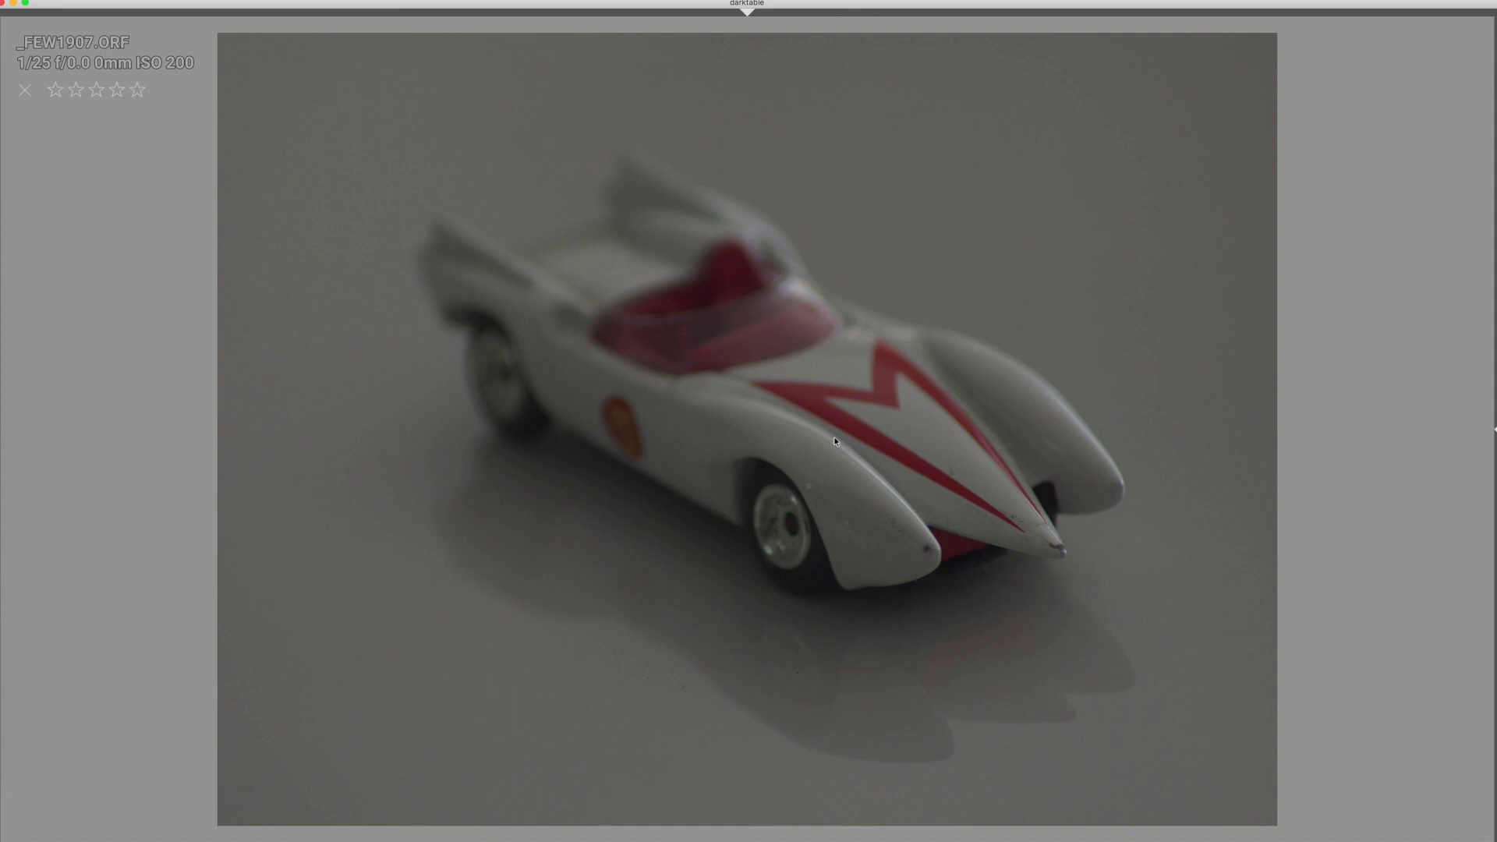
pyautogui.press('Right')
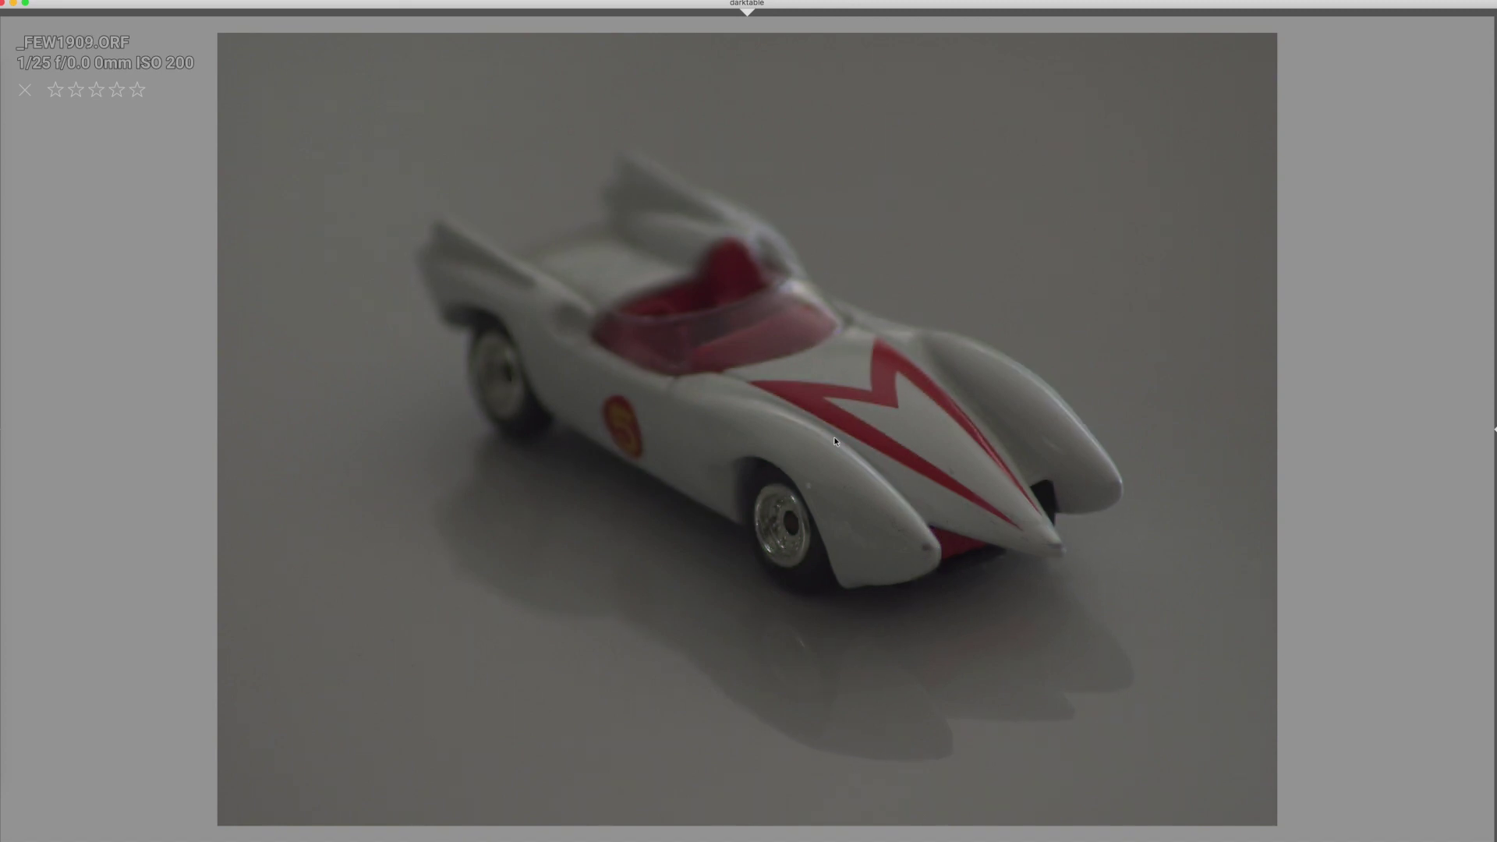
pyautogui.press('Right')
pyautogui.press('Right')
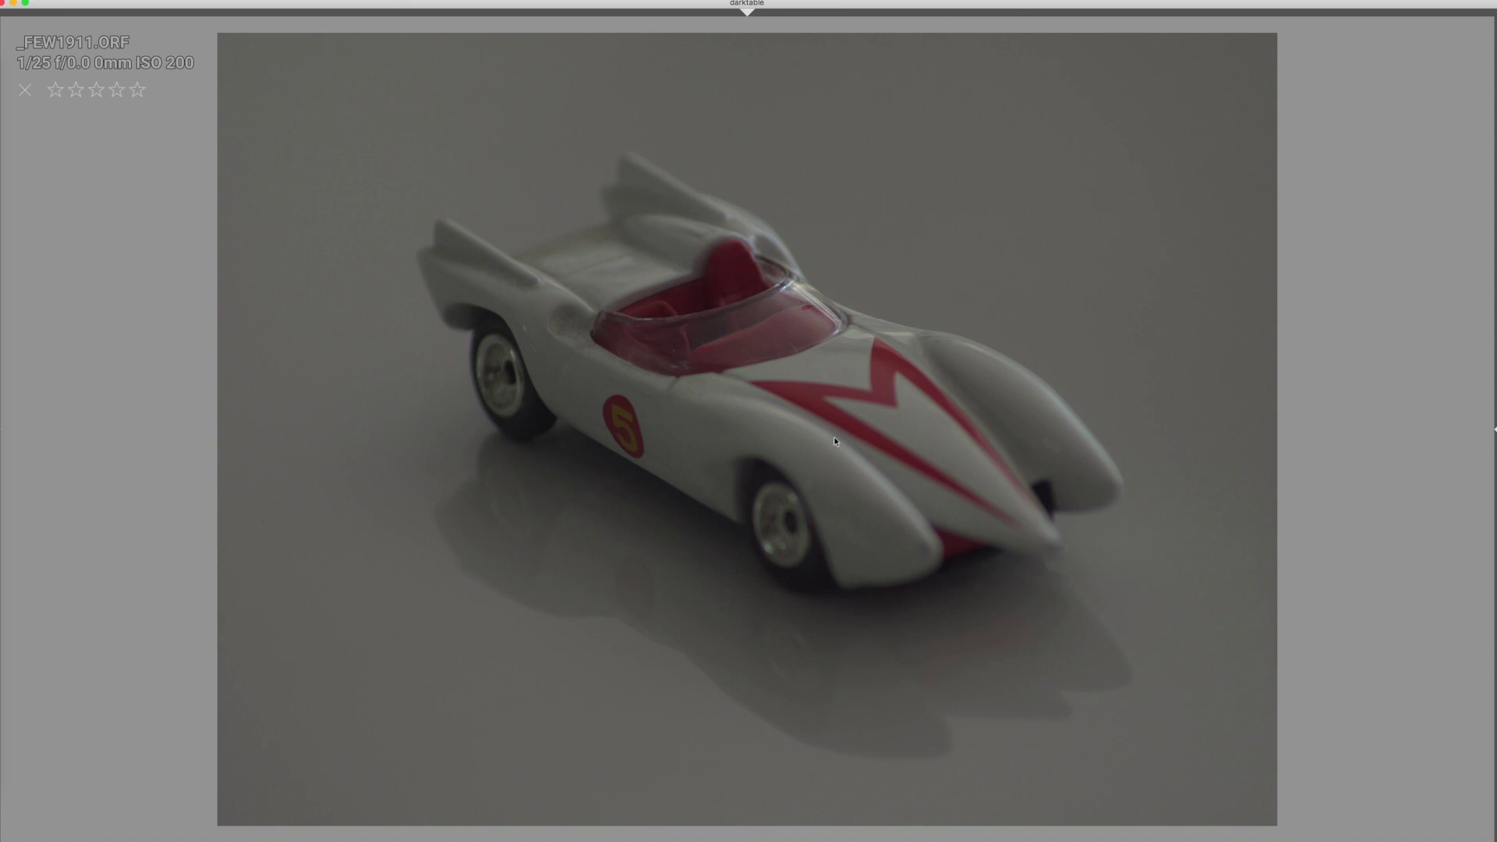
pyautogui.press('Right')
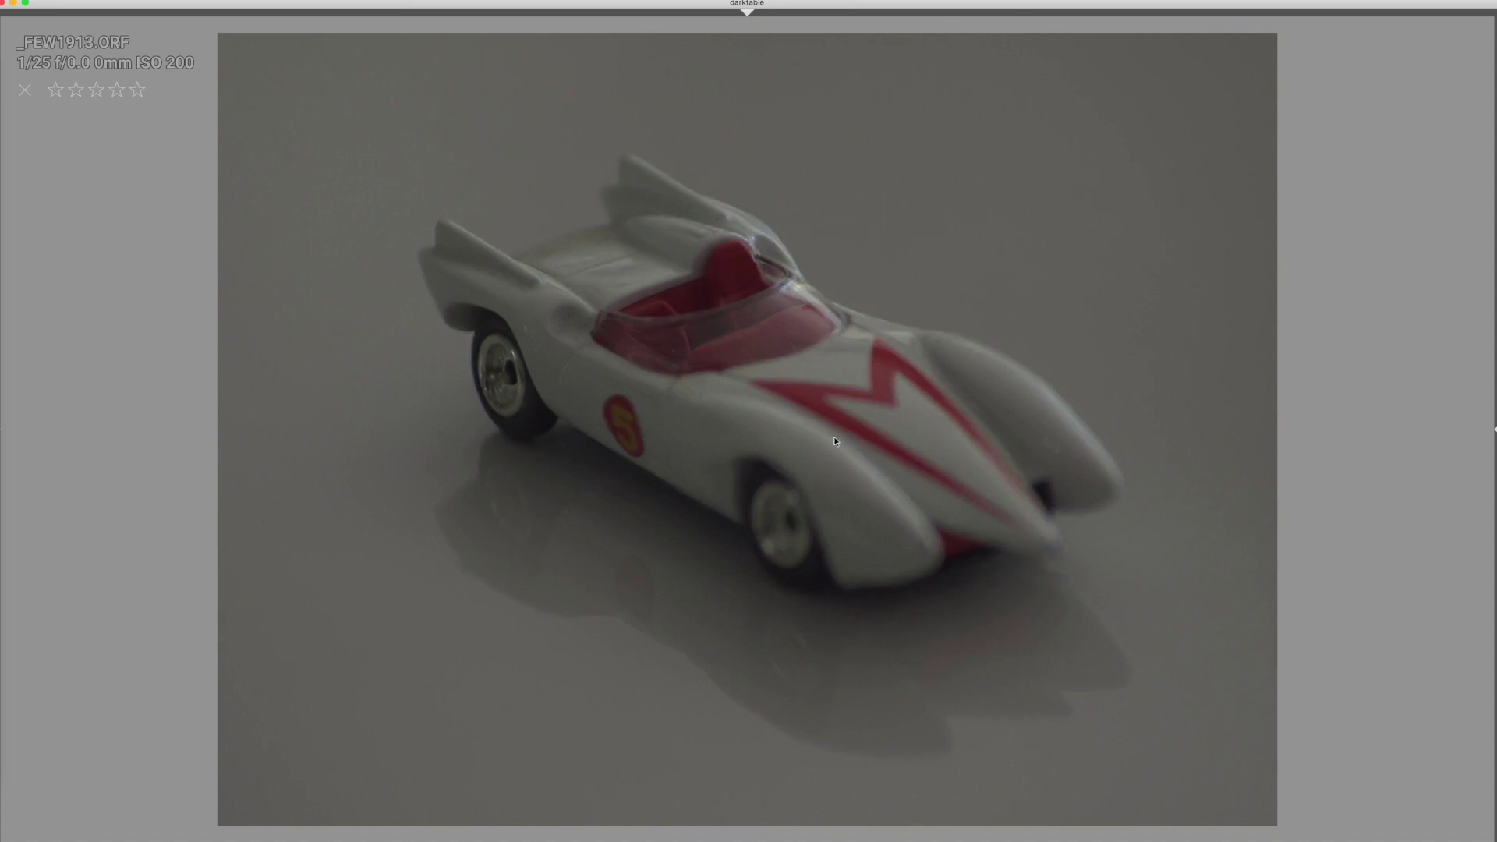
pyautogui.press('Right')
pyautogui.press('Right')
# Step: Step back two frames, leave the preview, and open _FEW1907.ORF in the darkroom
pyautogui.press('Left')
pyautogui.press('Left')
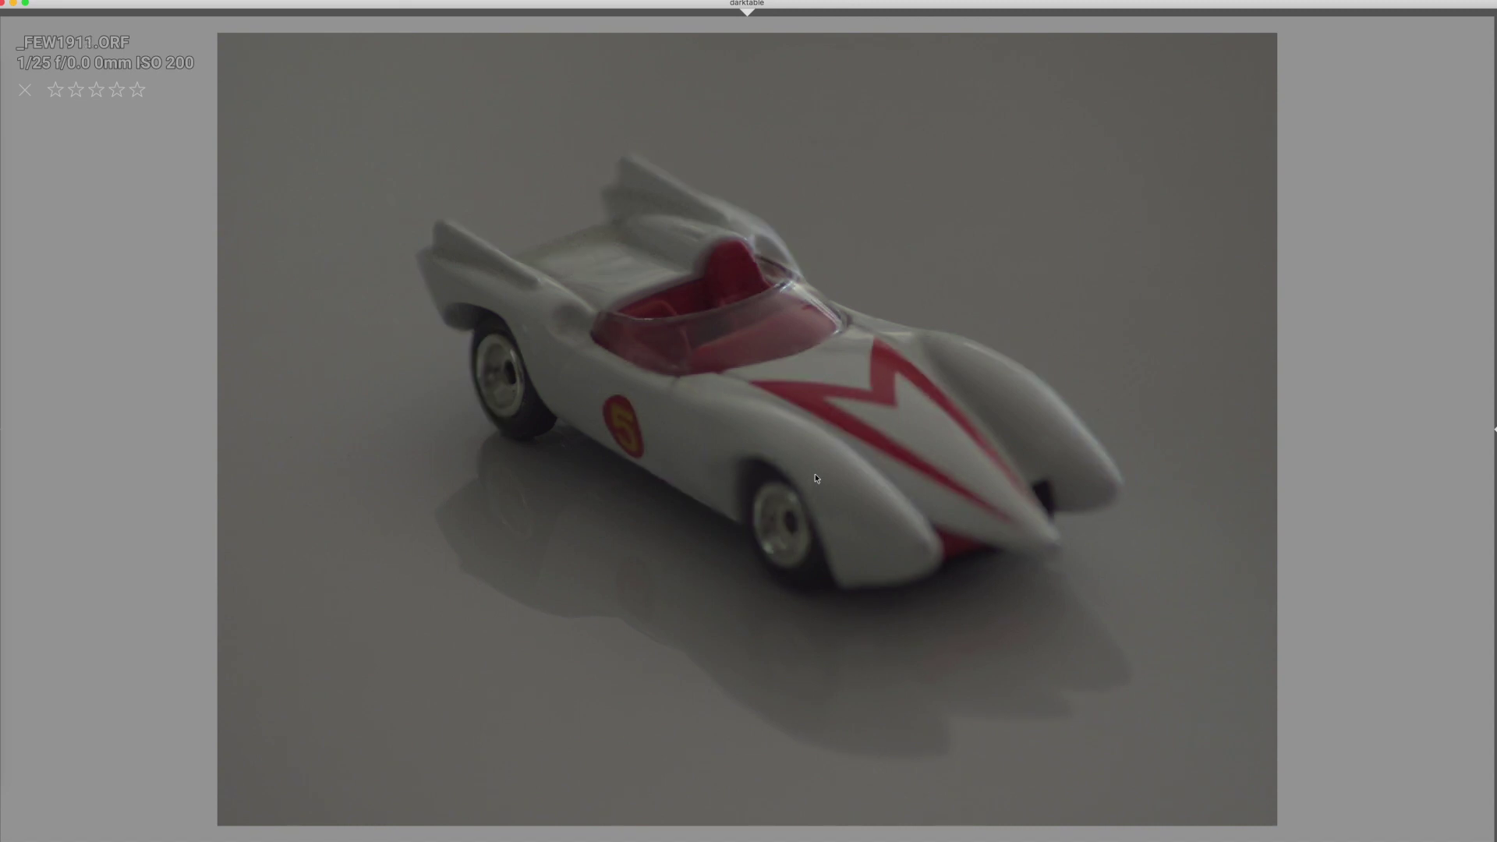
pyautogui.press('Left')
pyautogui.press('w')
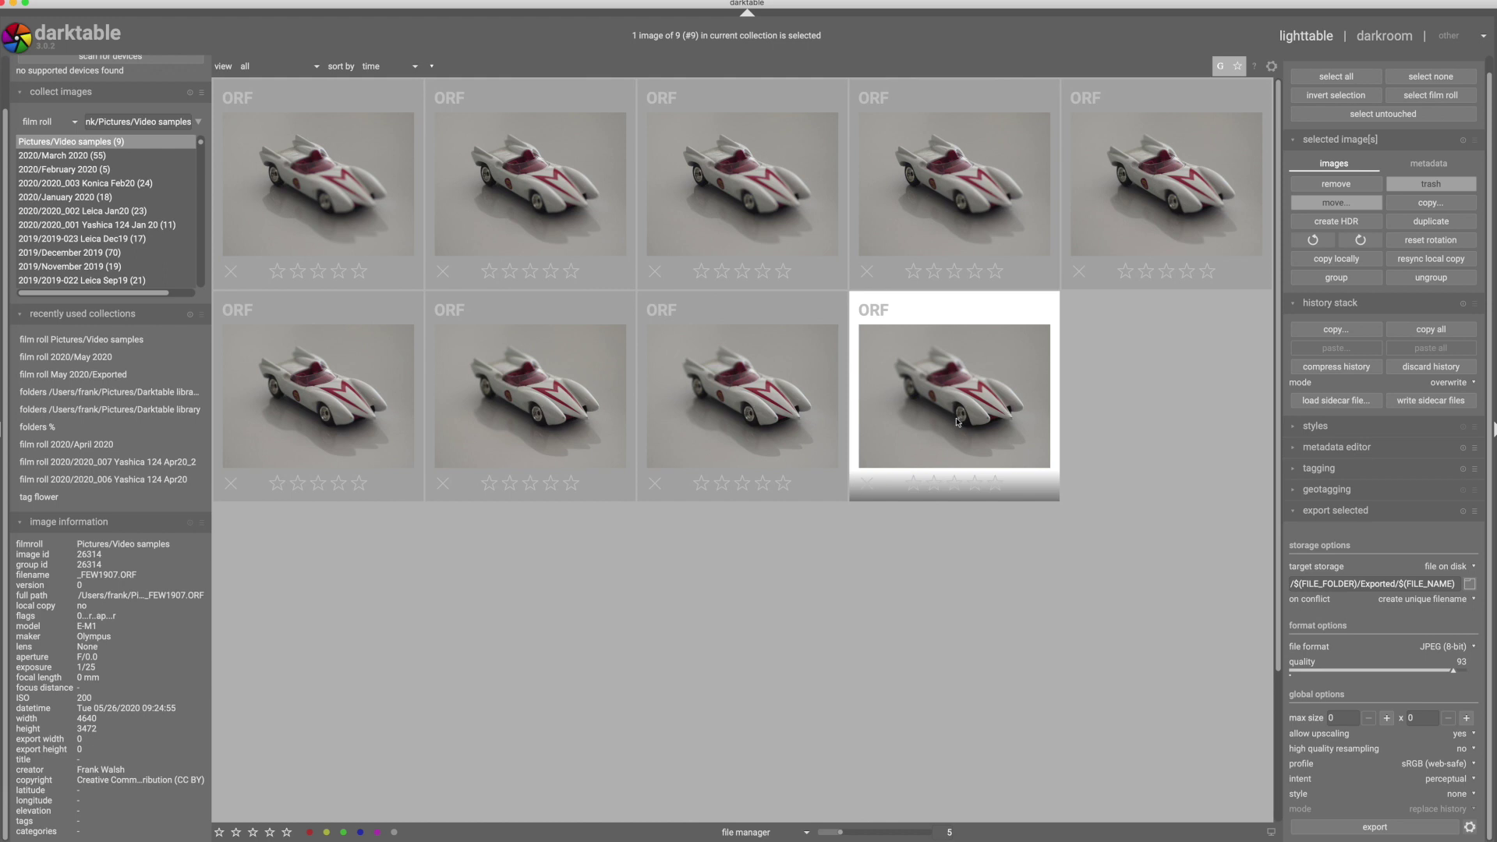
pyautogui.doubleClick(961, 425)
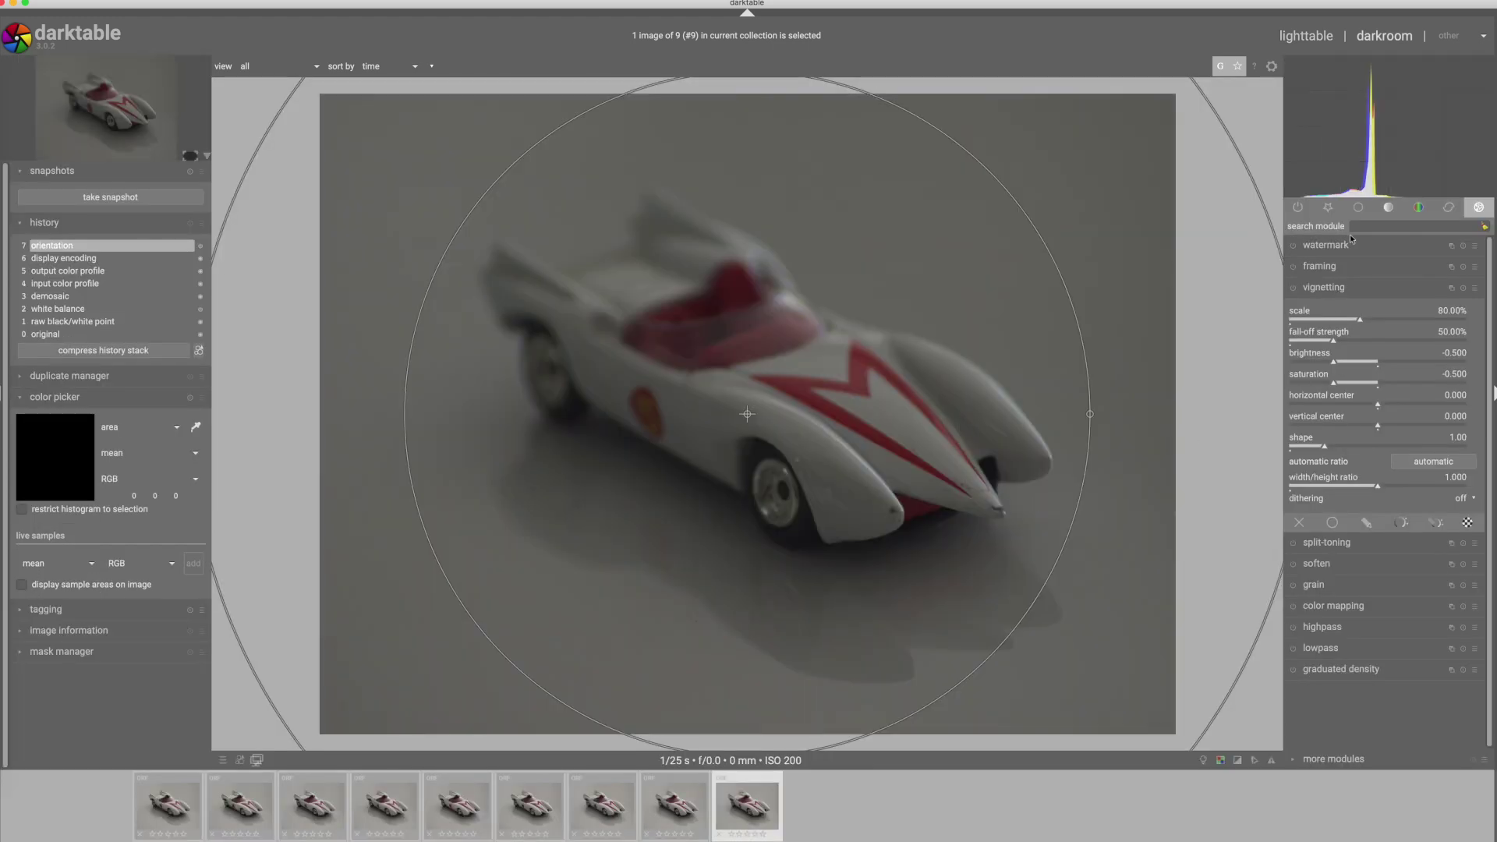
# Step: Raise exposure in basic adjustments to +1.17 EV with the overexposure warning turned on
pyautogui.click(1327, 208)
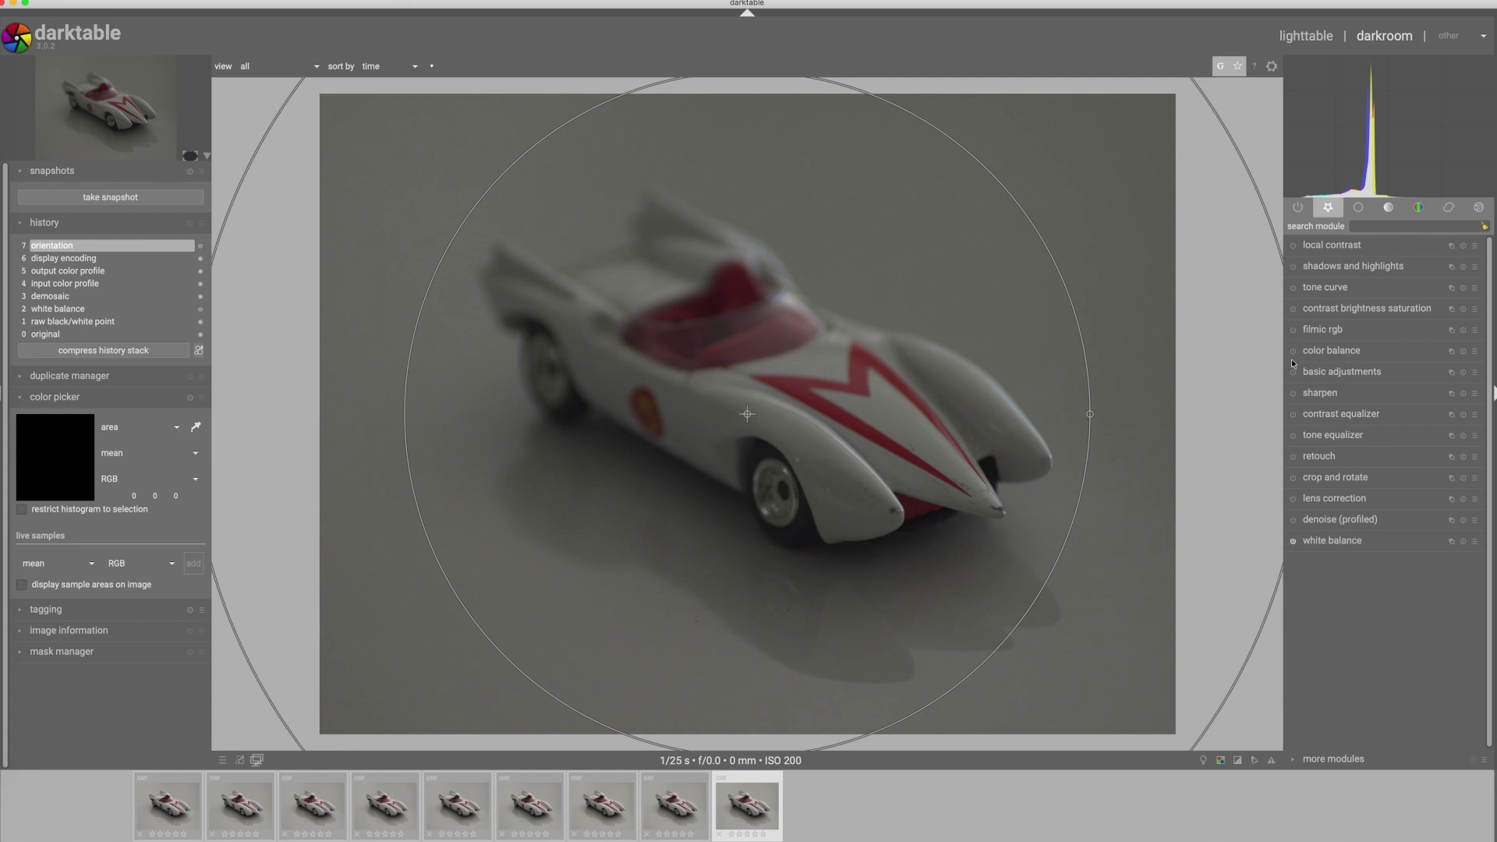
pyautogui.click(1319, 372)
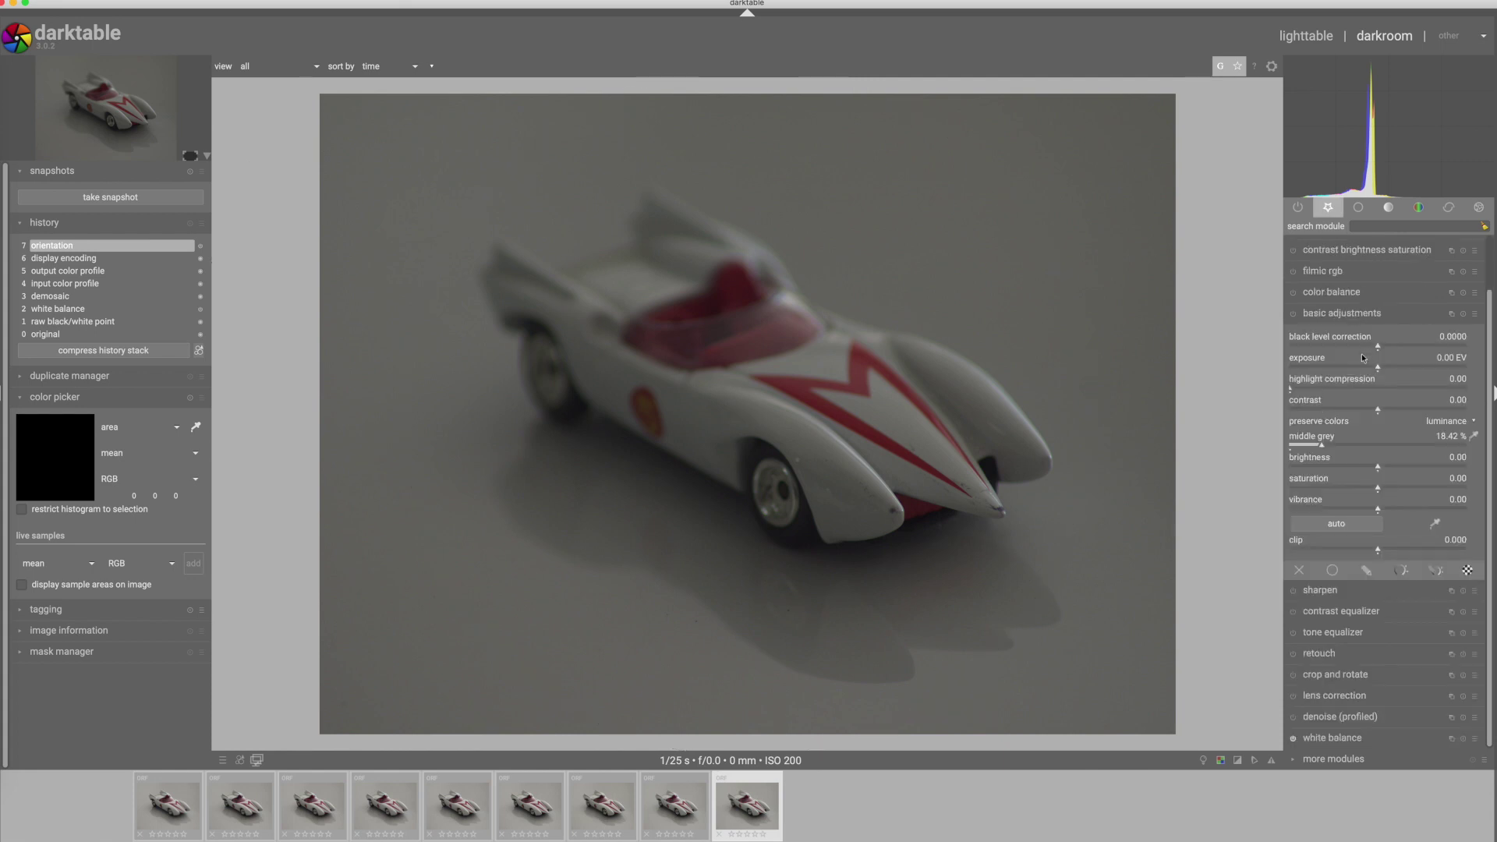
pyautogui.moveTo(1378, 368); pyautogui.dragTo(1406, 368)
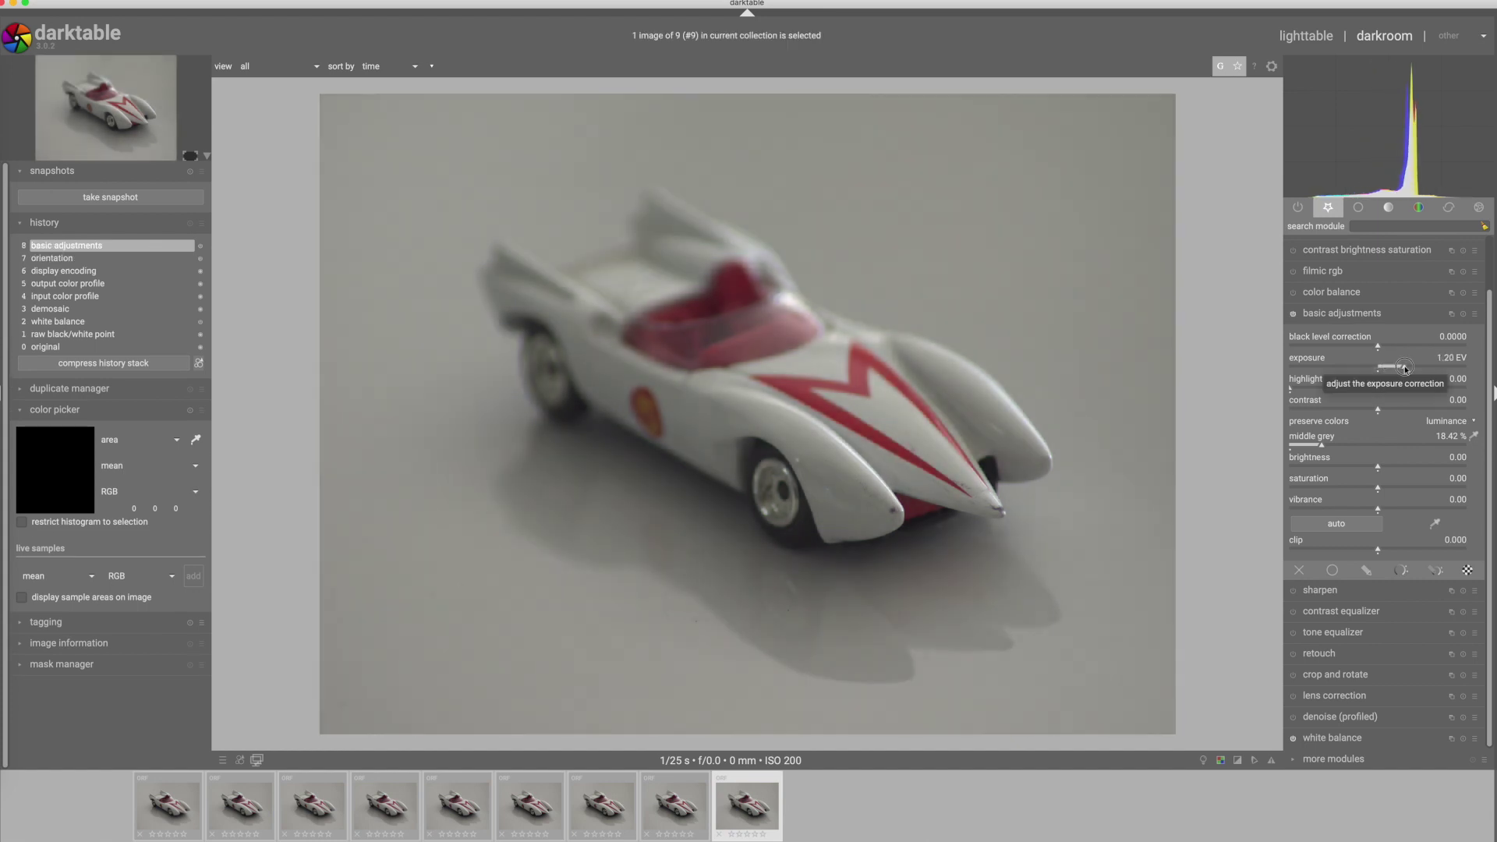
pyautogui.click(1237, 762)
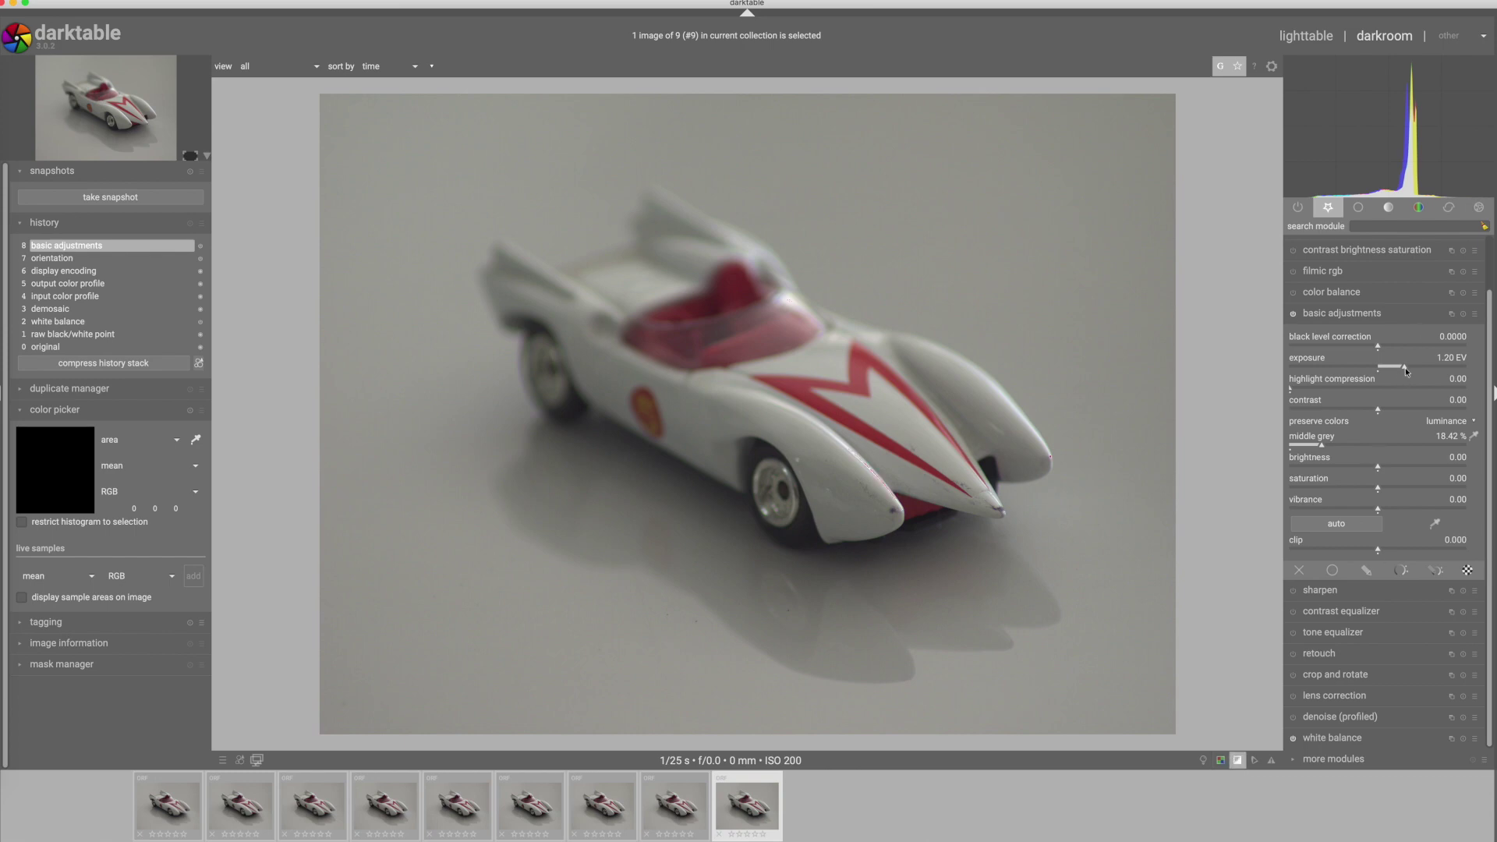
pyautogui.moveTo(1405, 368); pyautogui.dragTo(1412, 370)
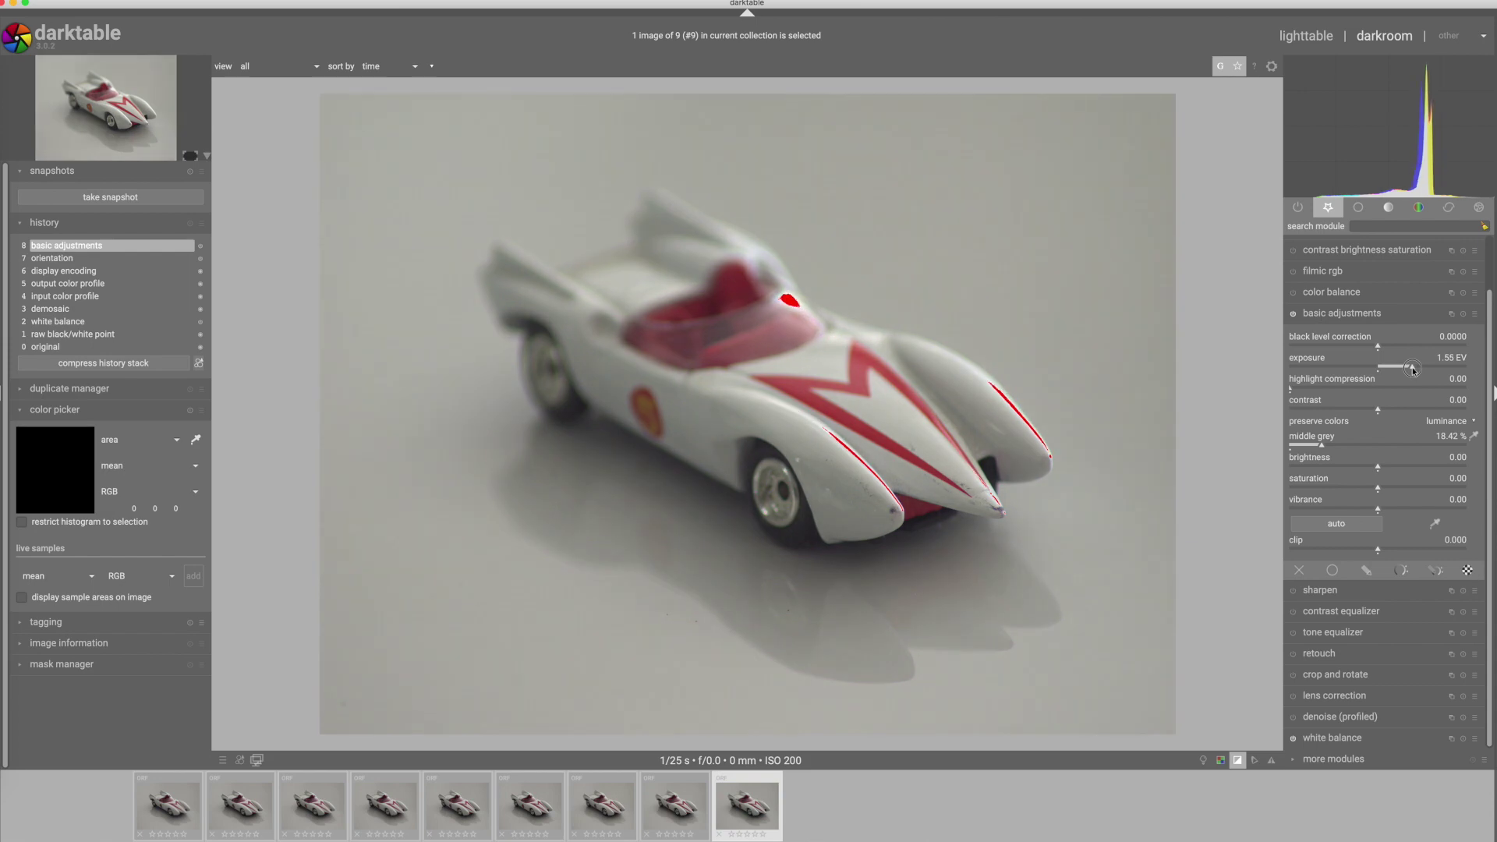
pyautogui.scroll(-11, 1406, 366)
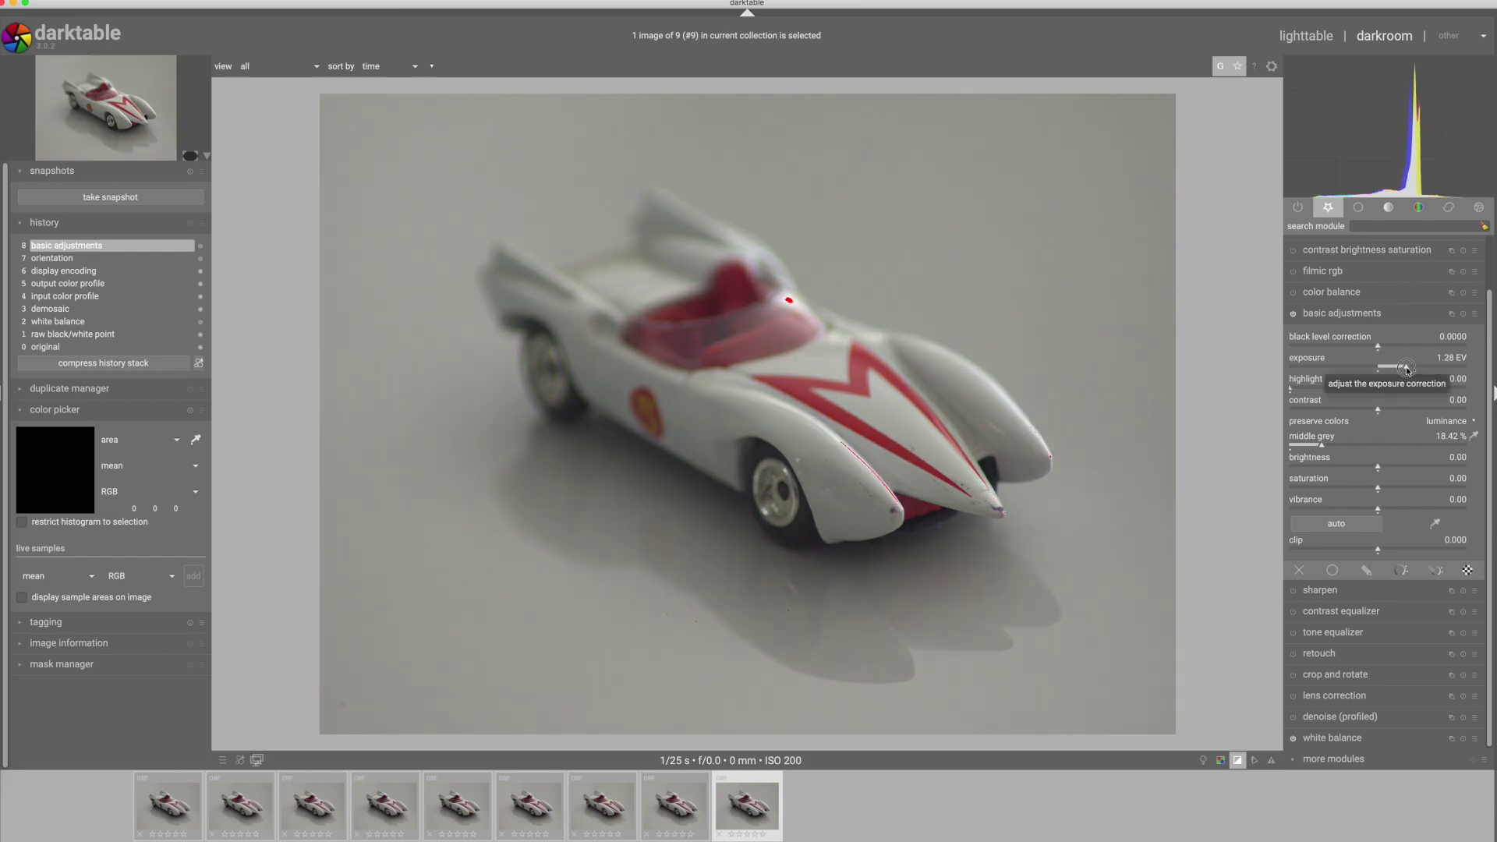
pyautogui.scroll(-2, 1406, 366)
pyautogui.scroll(-4, 1396, 369)
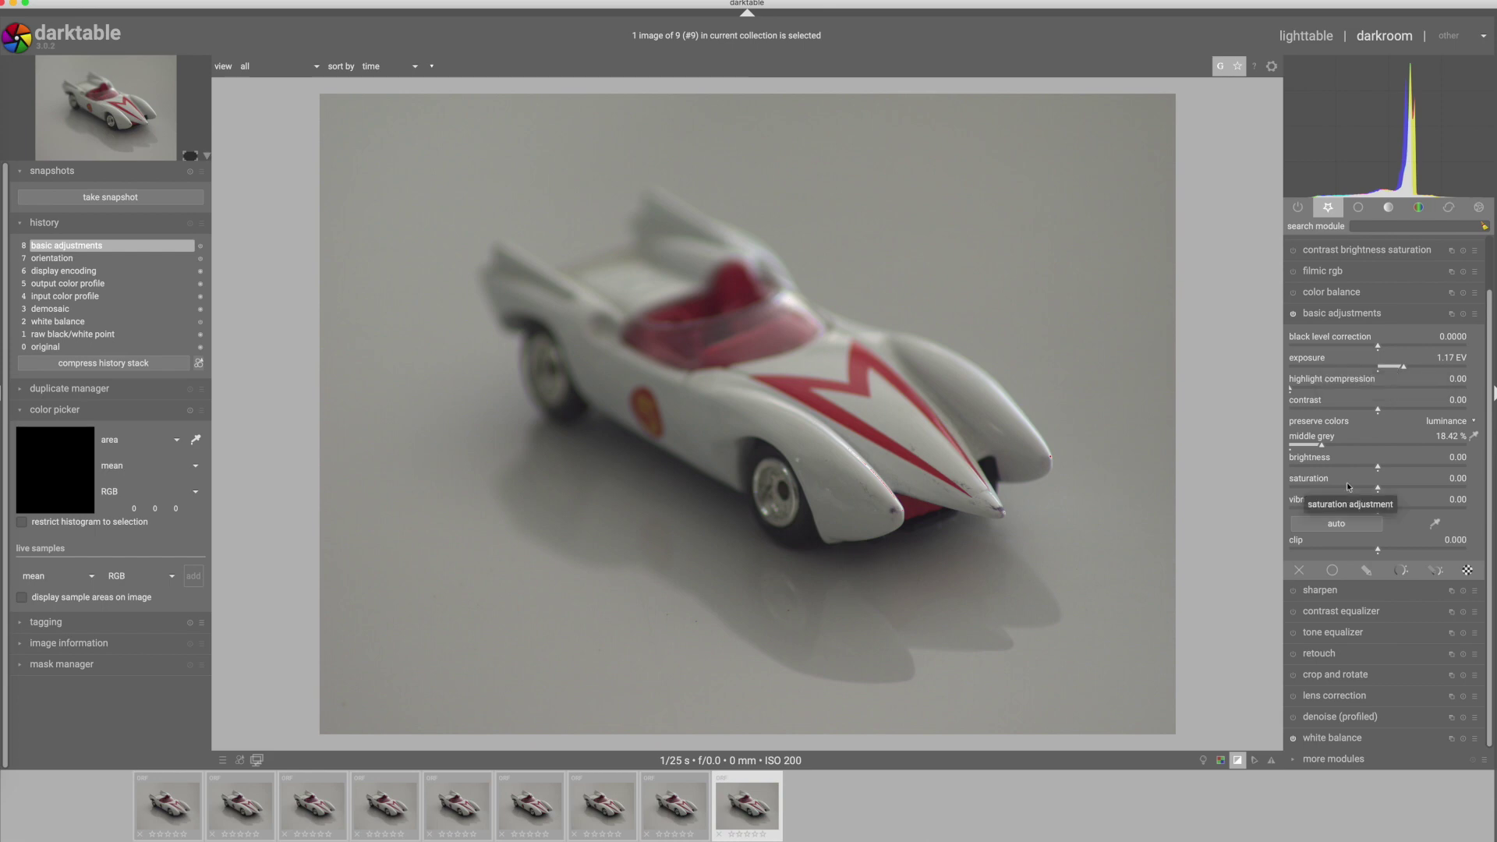
pyautogui.click(1335, 312)
# Step: Enable the tone curve and form a gentle S by lowering shadows and lifting highlights
pyautogui.click(1320, 288)
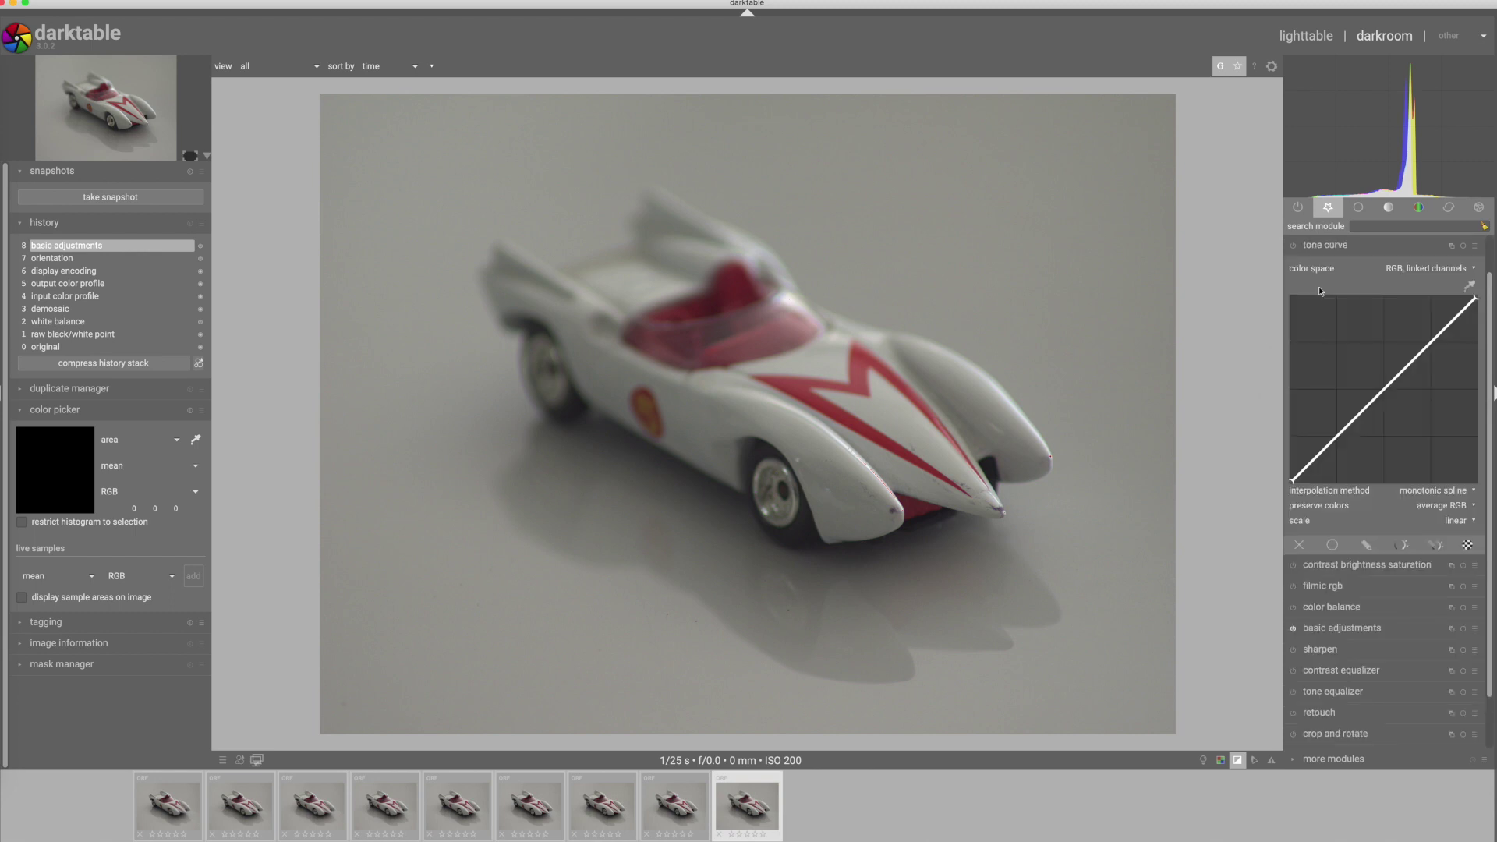
pyautogui.click(1294, 247)
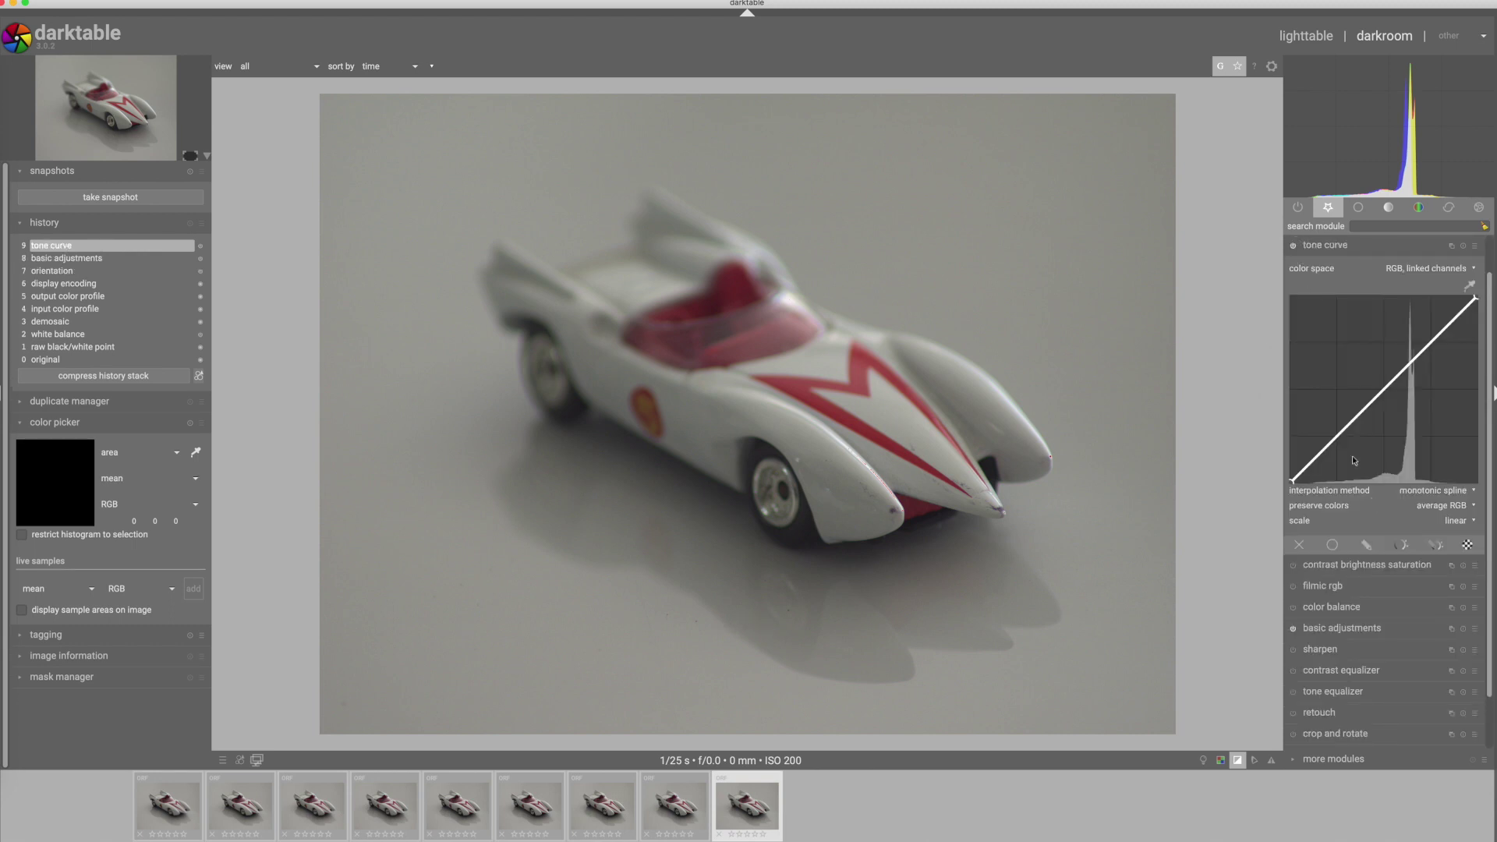
pyautogui.moveTo(1336, 441); pyautogui.dragTo(1336, 449)
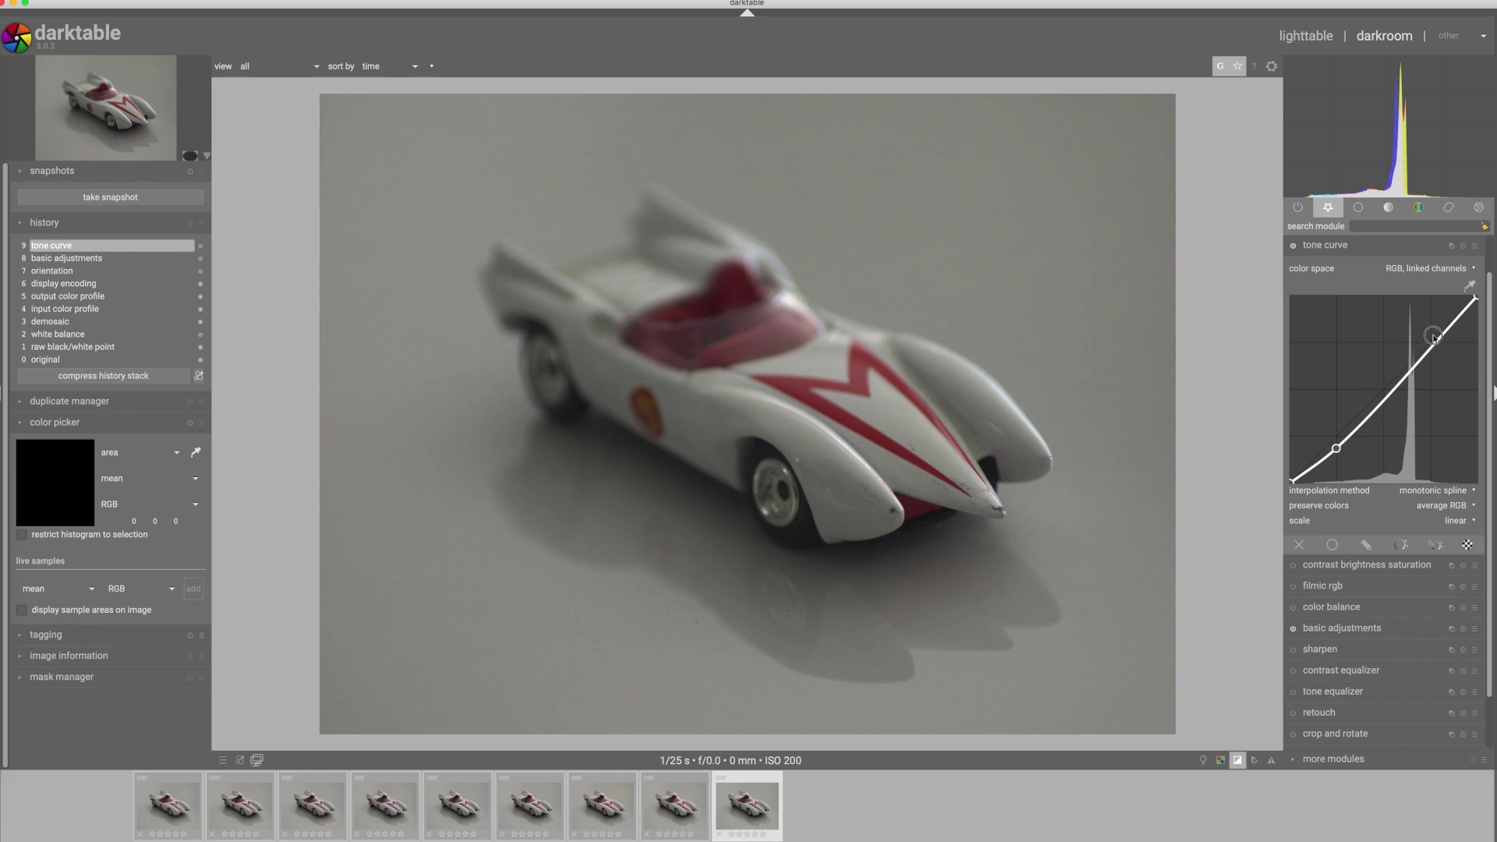
pyautogui.moveTo(1434, 345); pyautogui.dragTo(1433, 333)
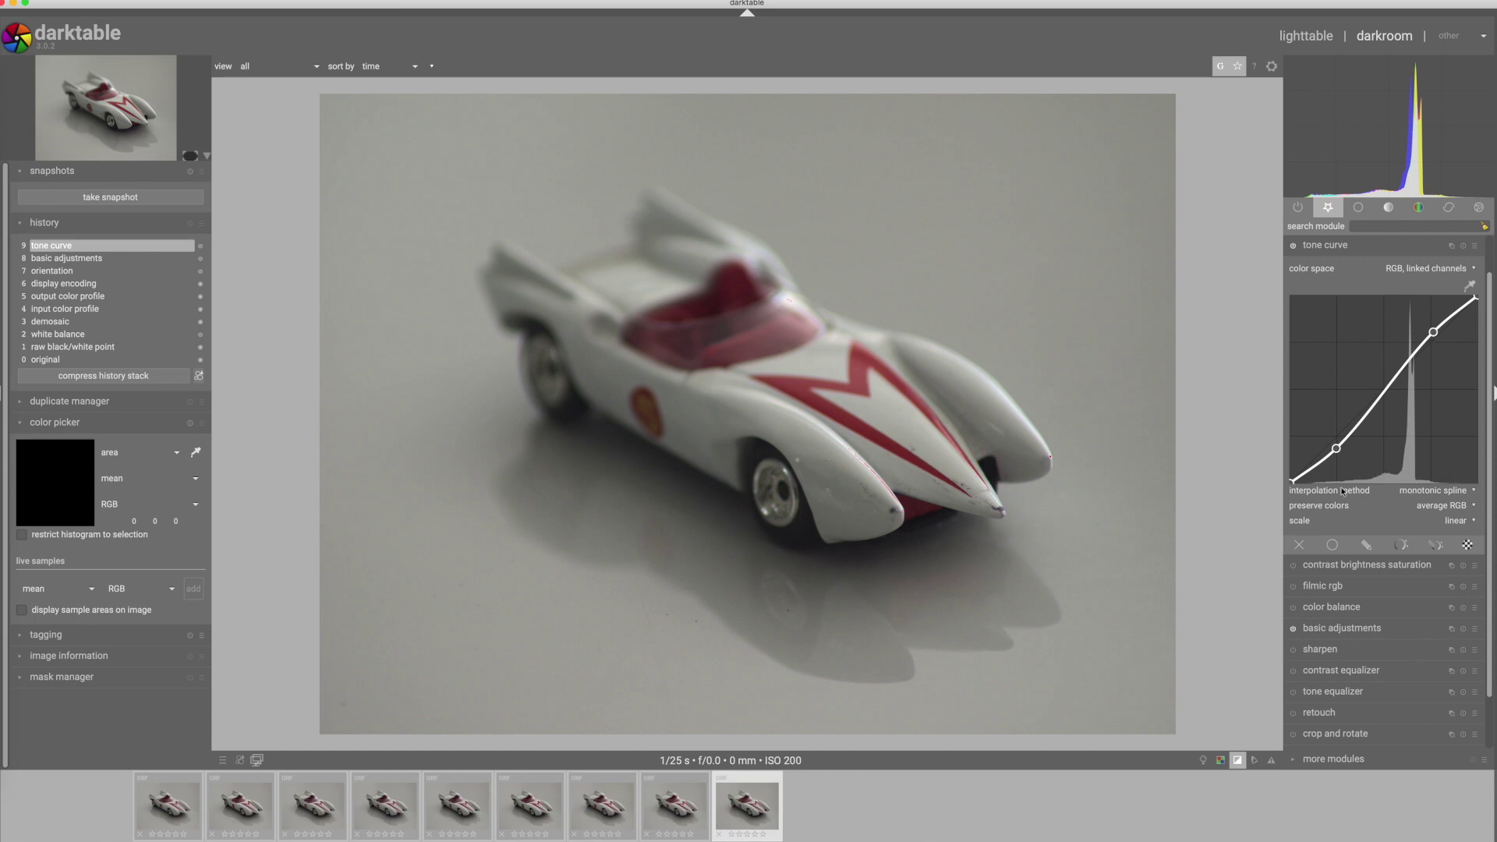
pyautogui.click(1326, 246)
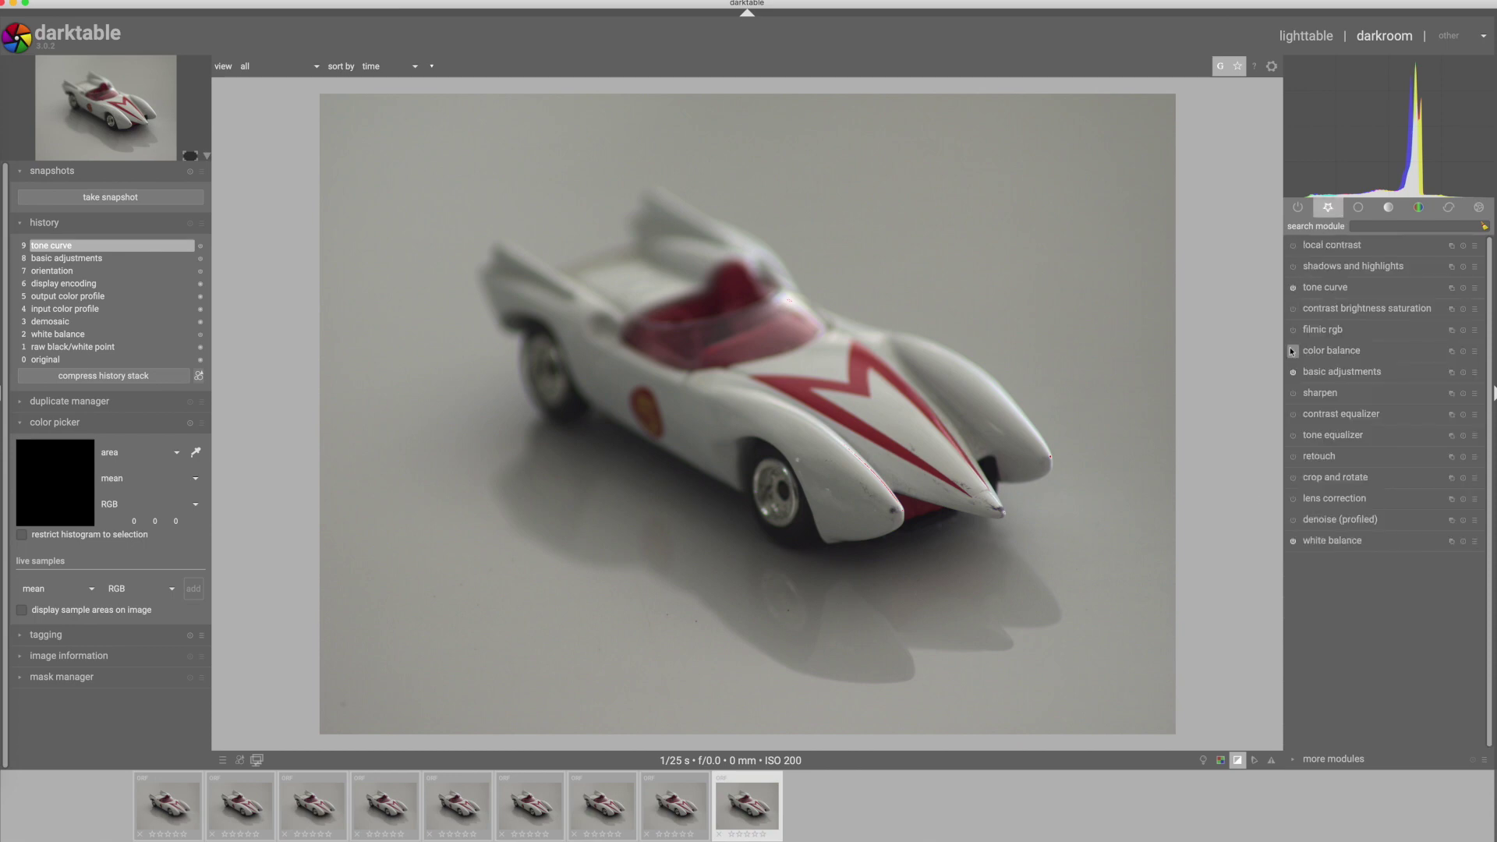
pyautogui.click(1320, 418)
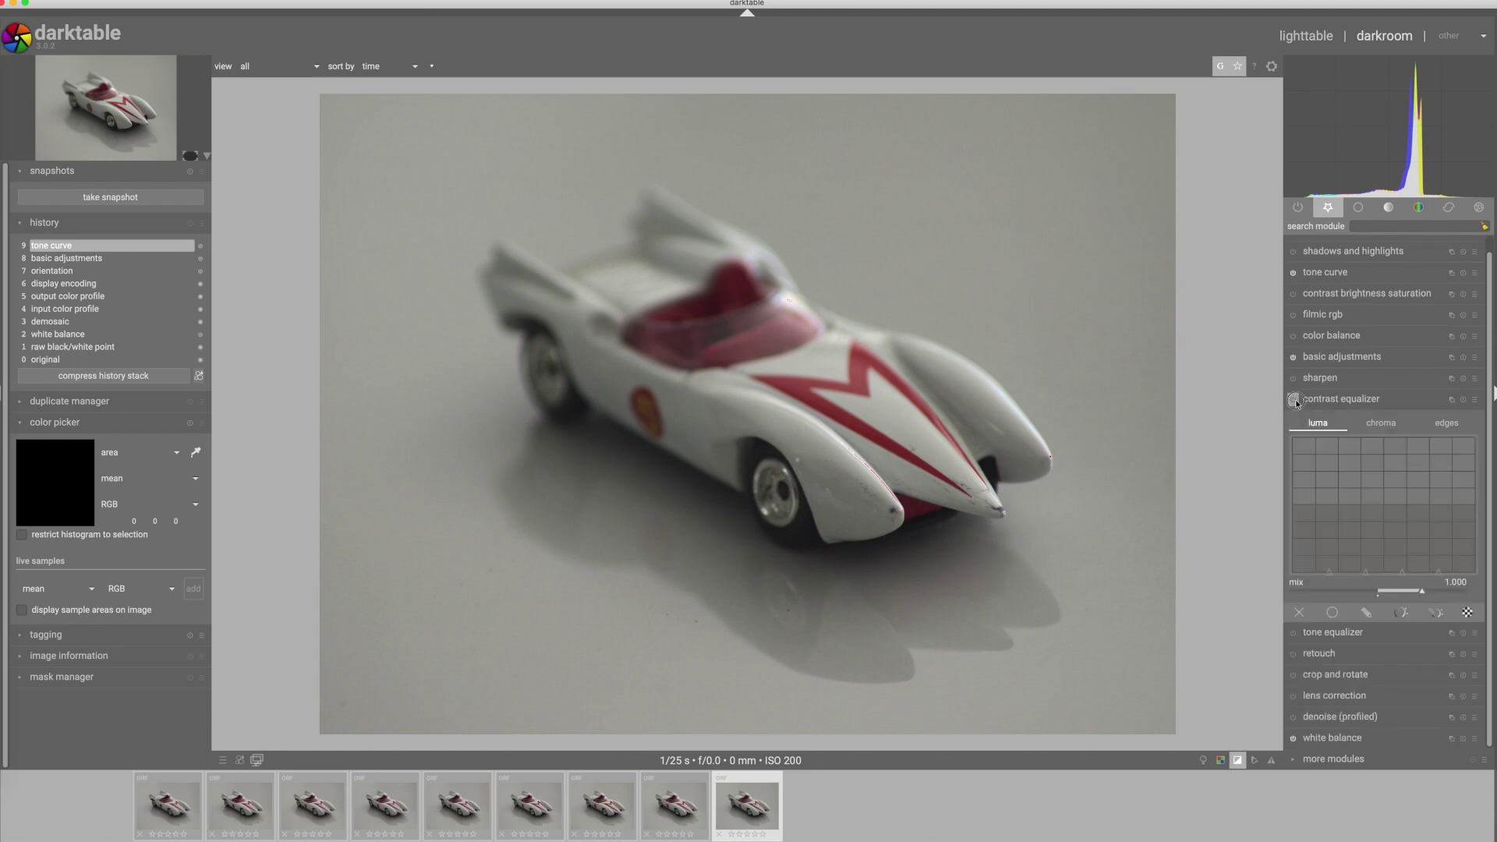
# Step: Enable the contrast equalizer, nudge the finest detail levels up slightly, and return to lighttable
pyautogui.click(1293, 401)
pyautogui.scroll(-5, 1444, 505)
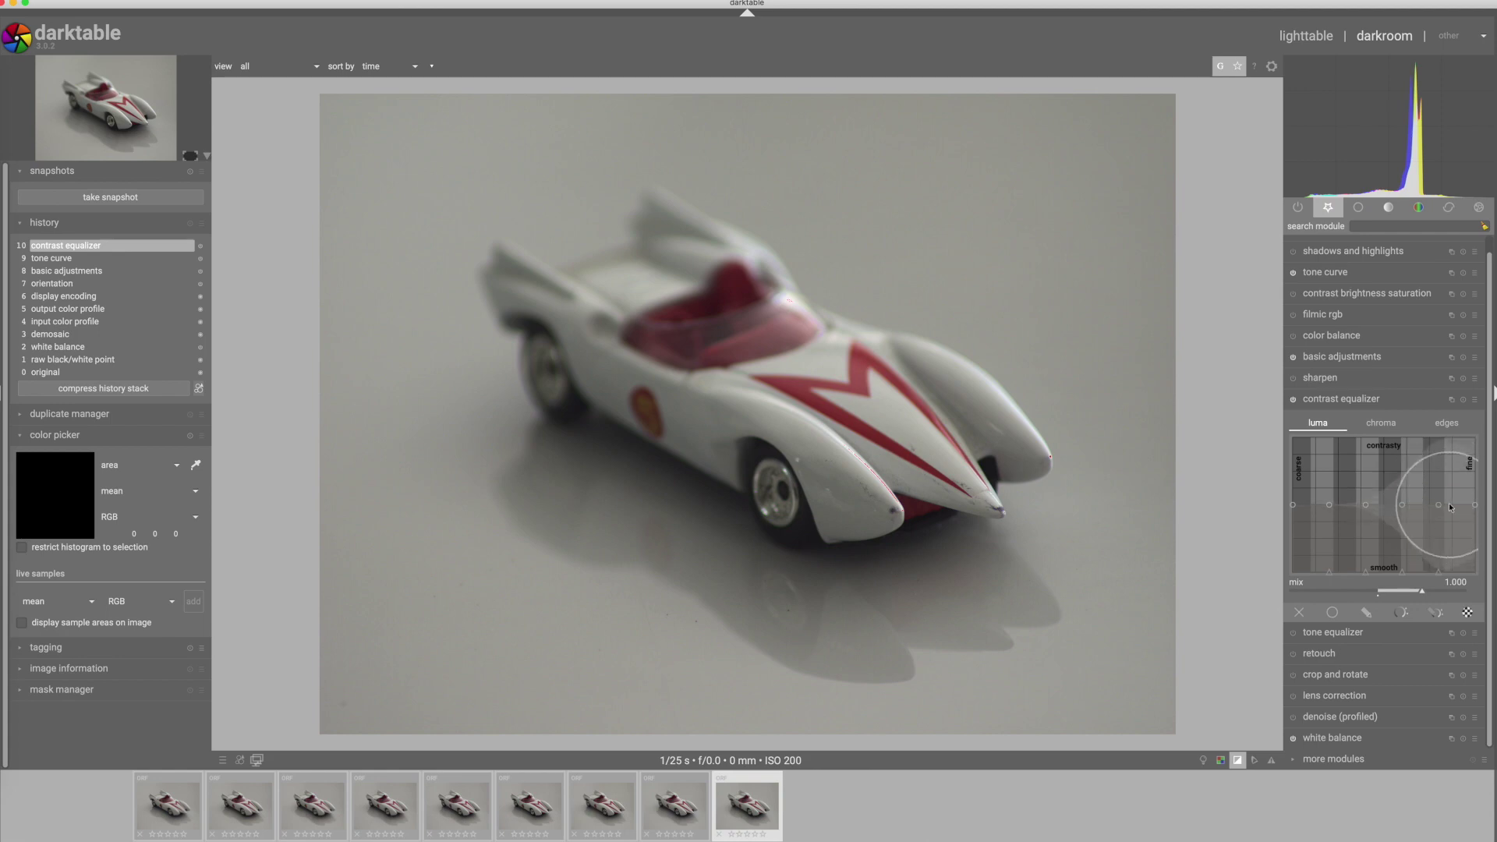
pyautogui.moveTo(1460, 505); pyautogui.dragTo(1460, 499)
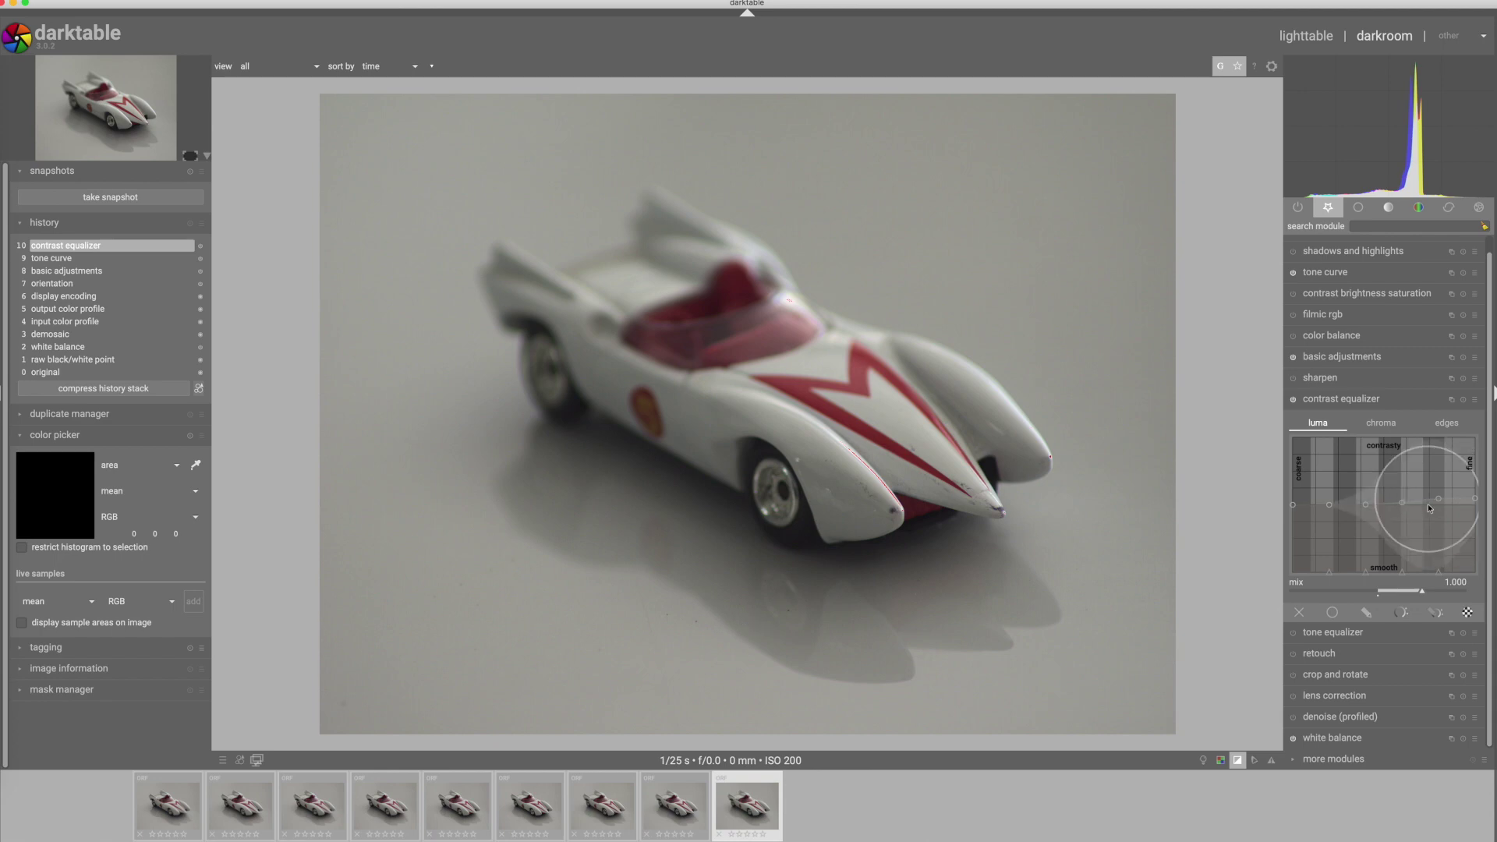
pyautogui.click(1335, 400)
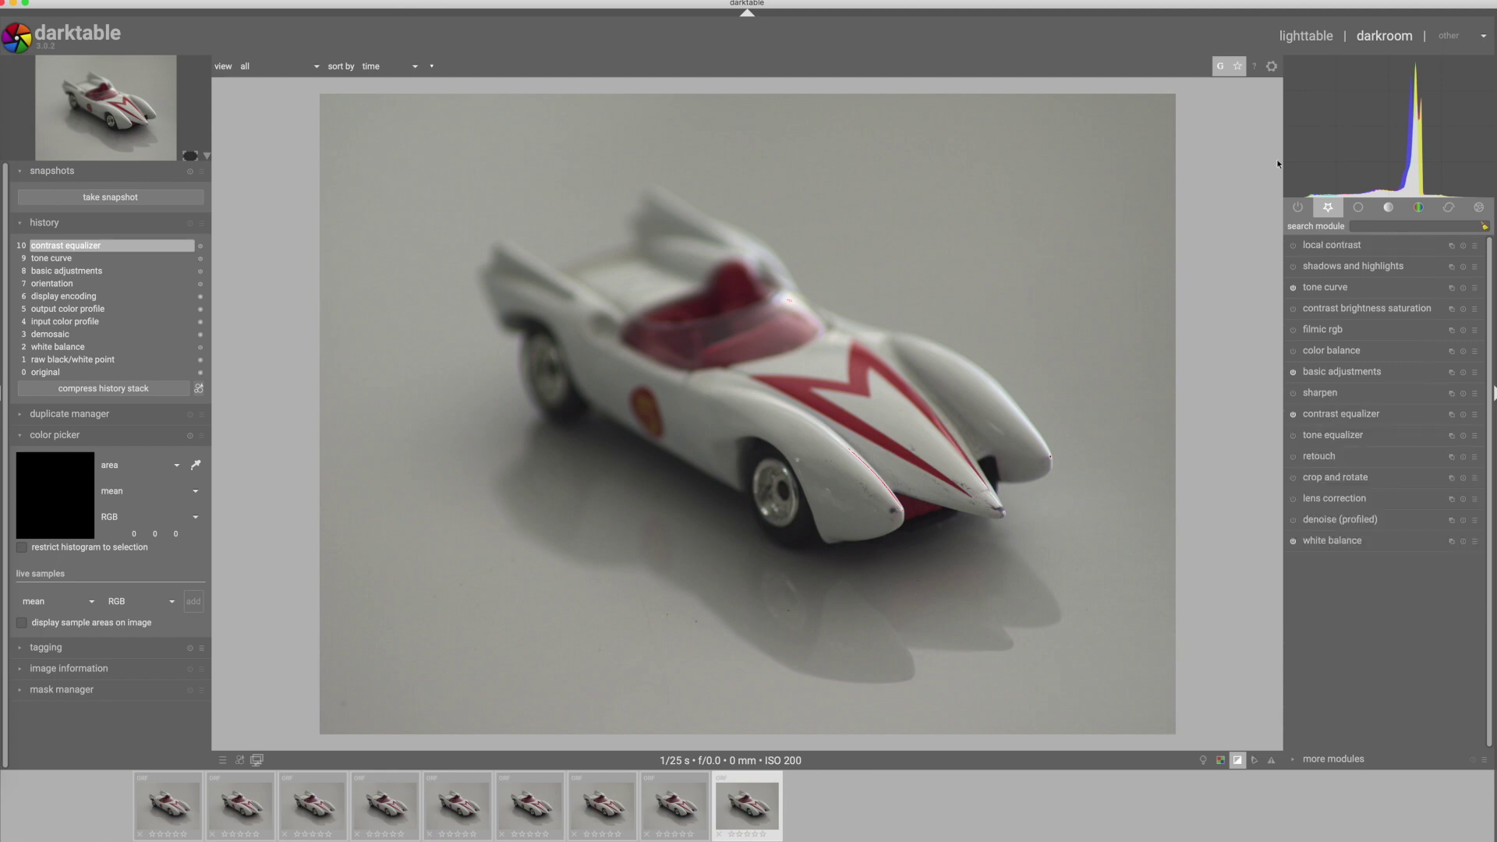
pyautogui.click(1304, 38)
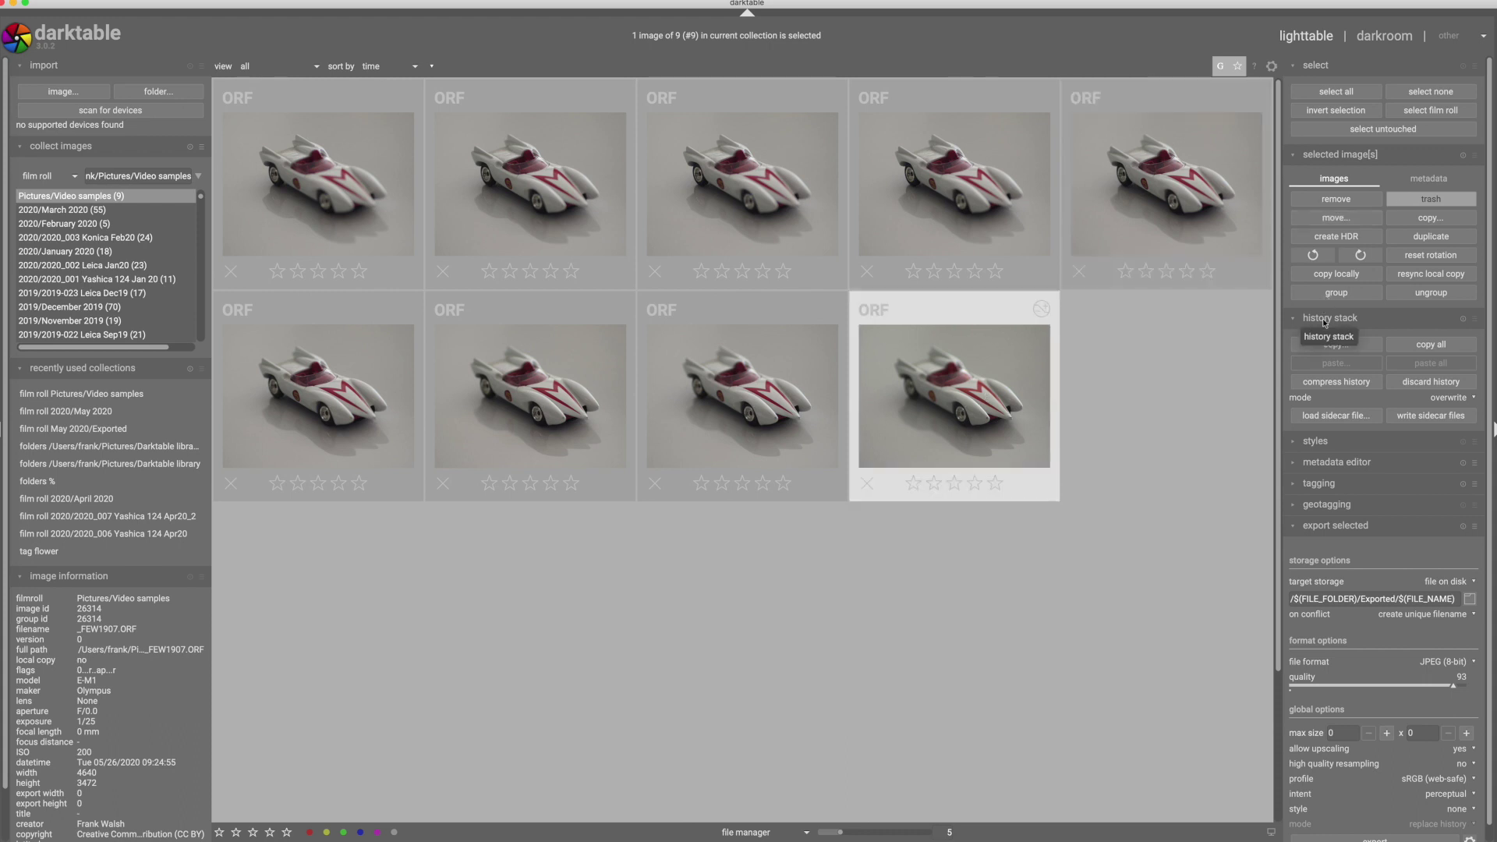
# Step: Copy the ninth shot's full history, paste it onto shots 1–8, and select all nine
pyautogui.click(1430, 344)
pyautogui.click(343, 212)
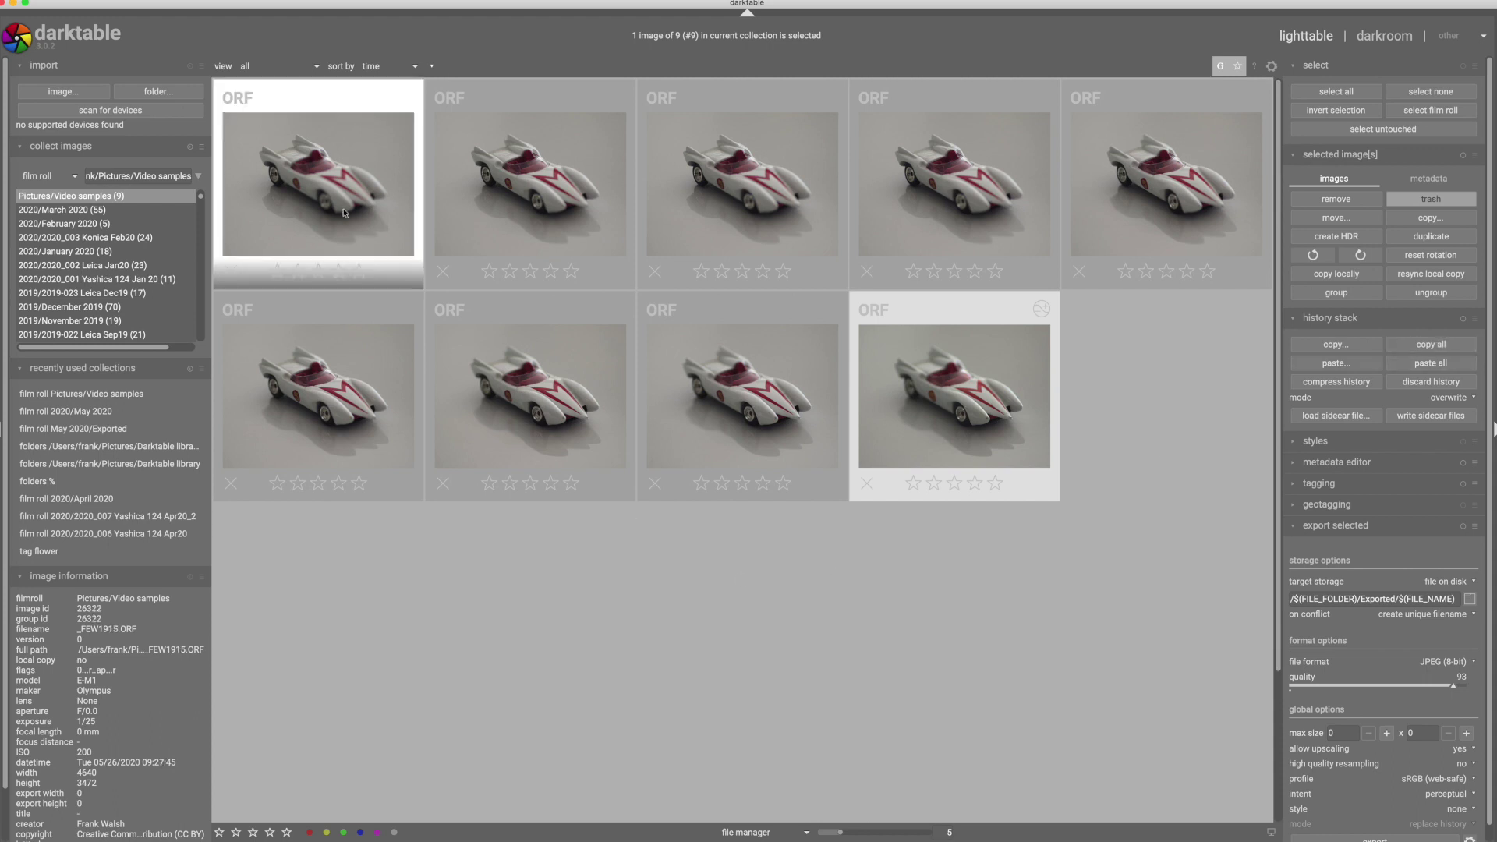
pyautogui.keyDown('shift'); pyautogui.click(727, 386); pyautogui.keyUp('shift')
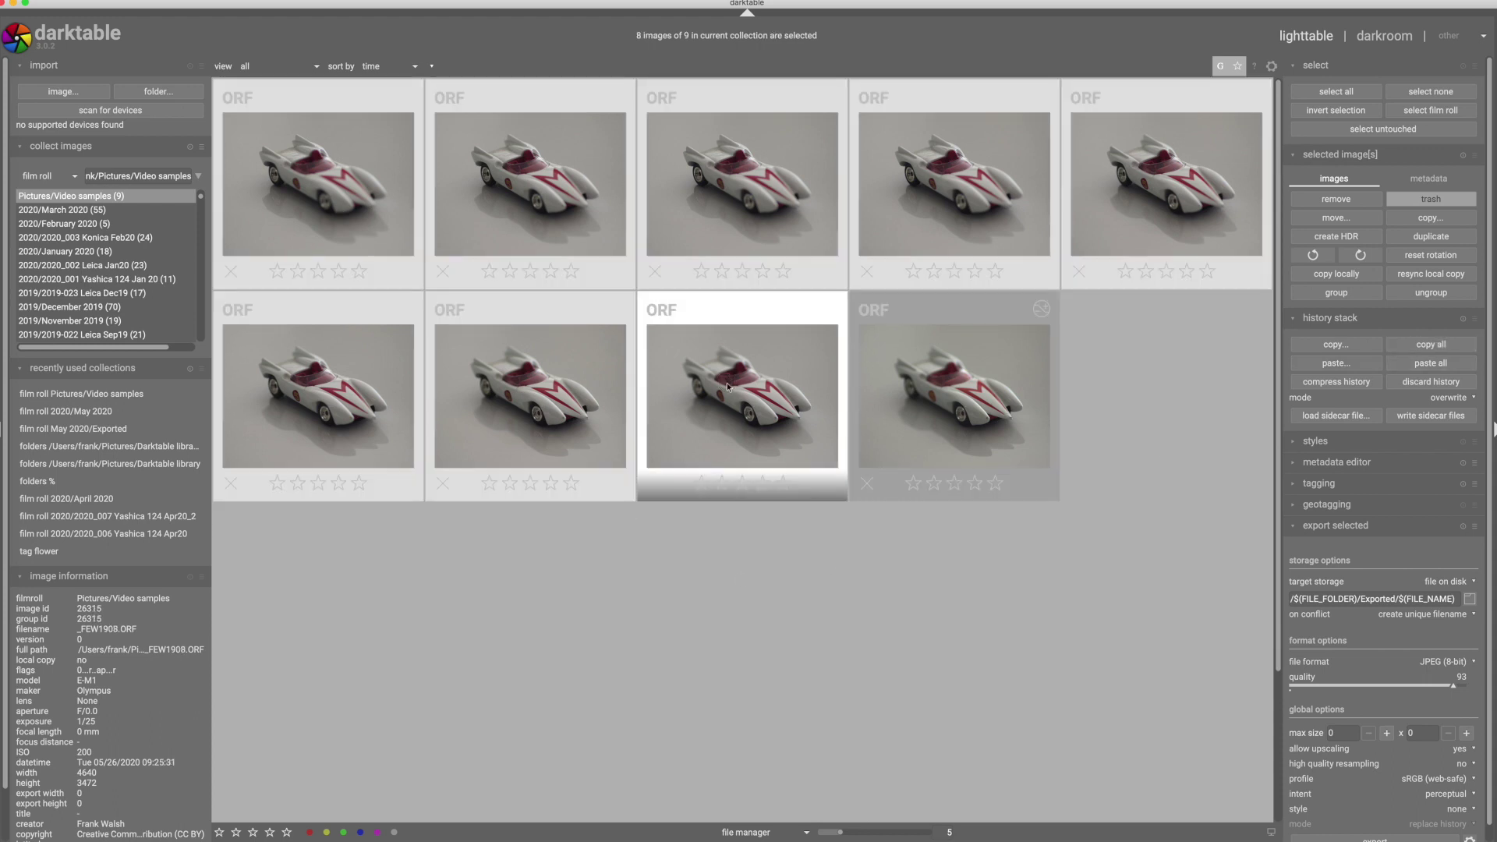
pyautogui.click(1426, 363)
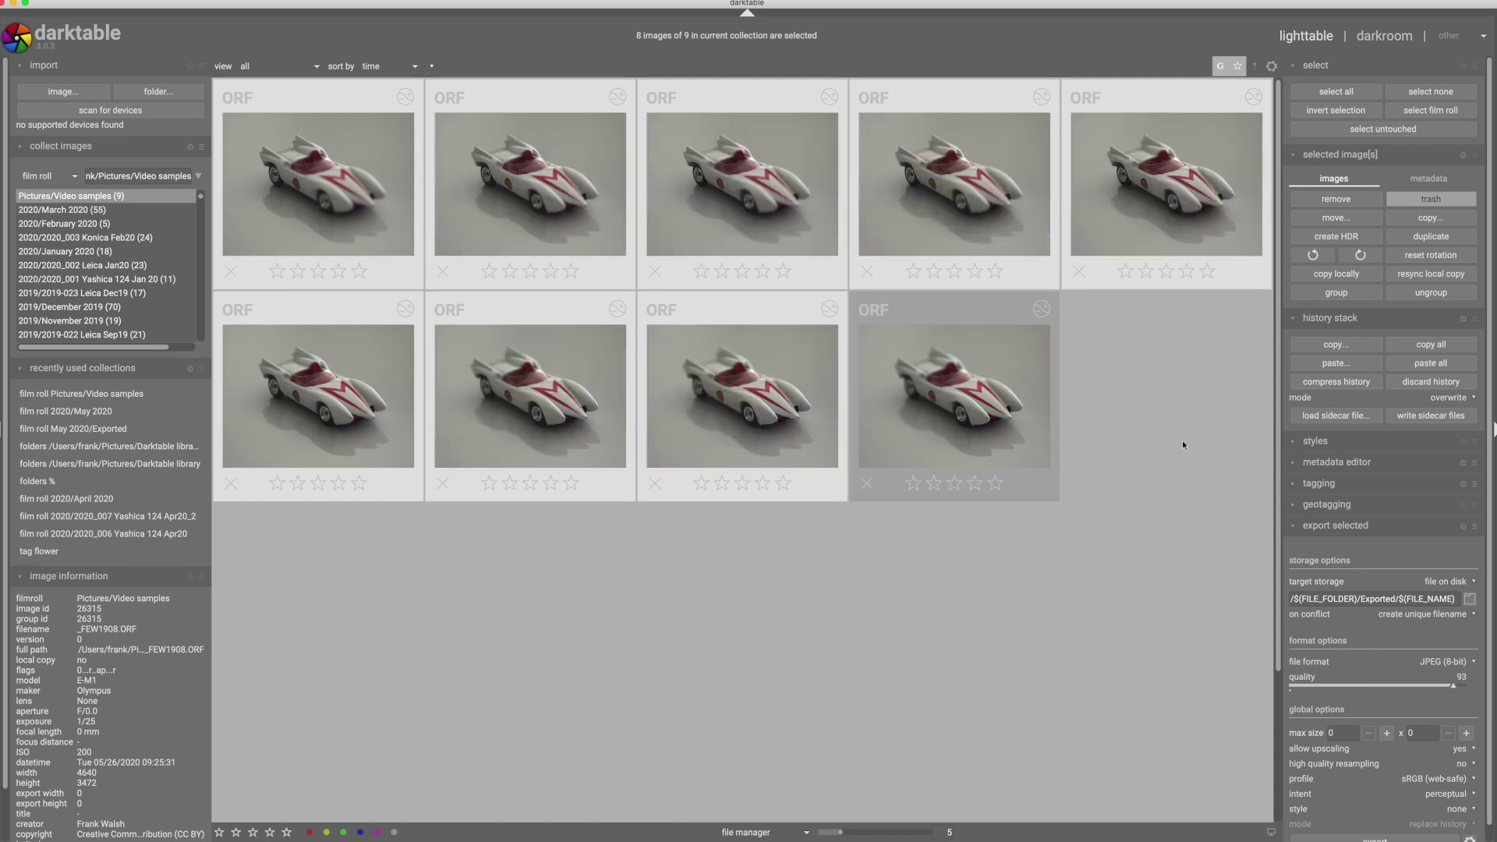
pyautogui.click(1330, 93)
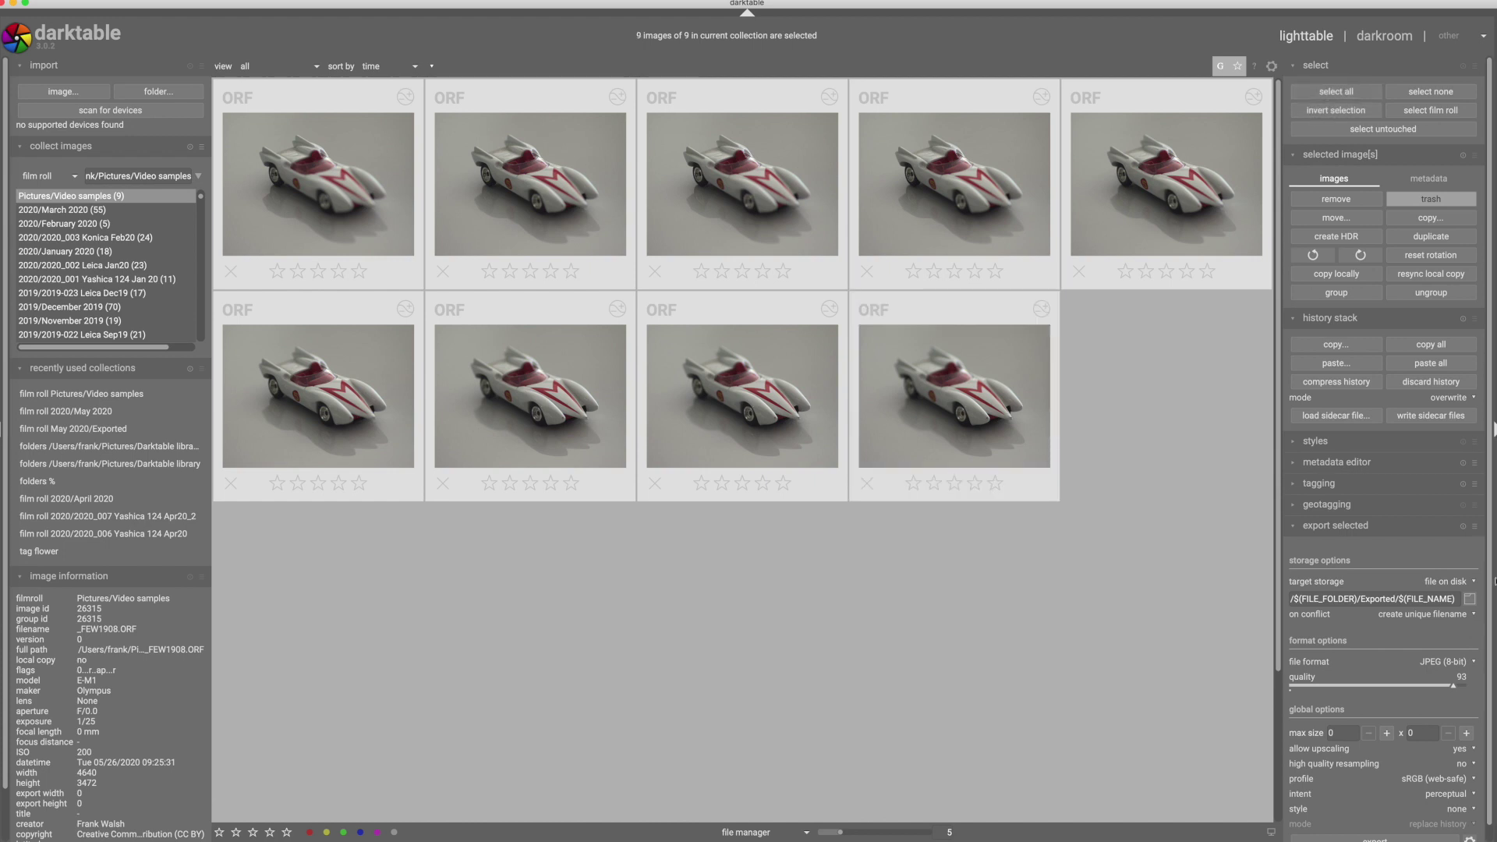
# Step: Export all nine shots as TIFF to the Desktop Temp folder using the 'Temp folder' preset
pyautogui.scroll(-1, 1481, 701)
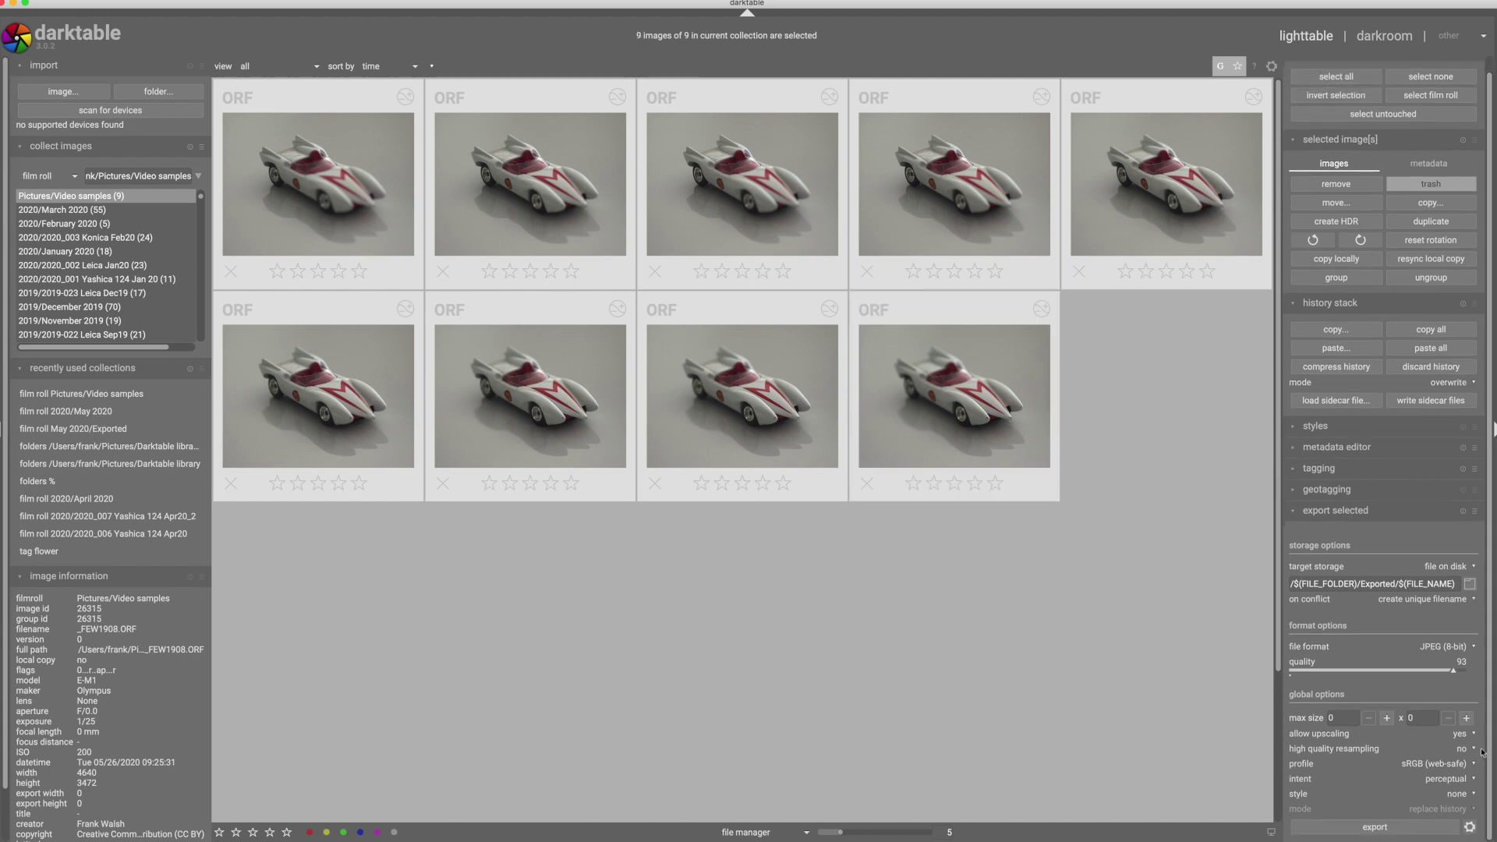
pyautogui.click(1384, 652)
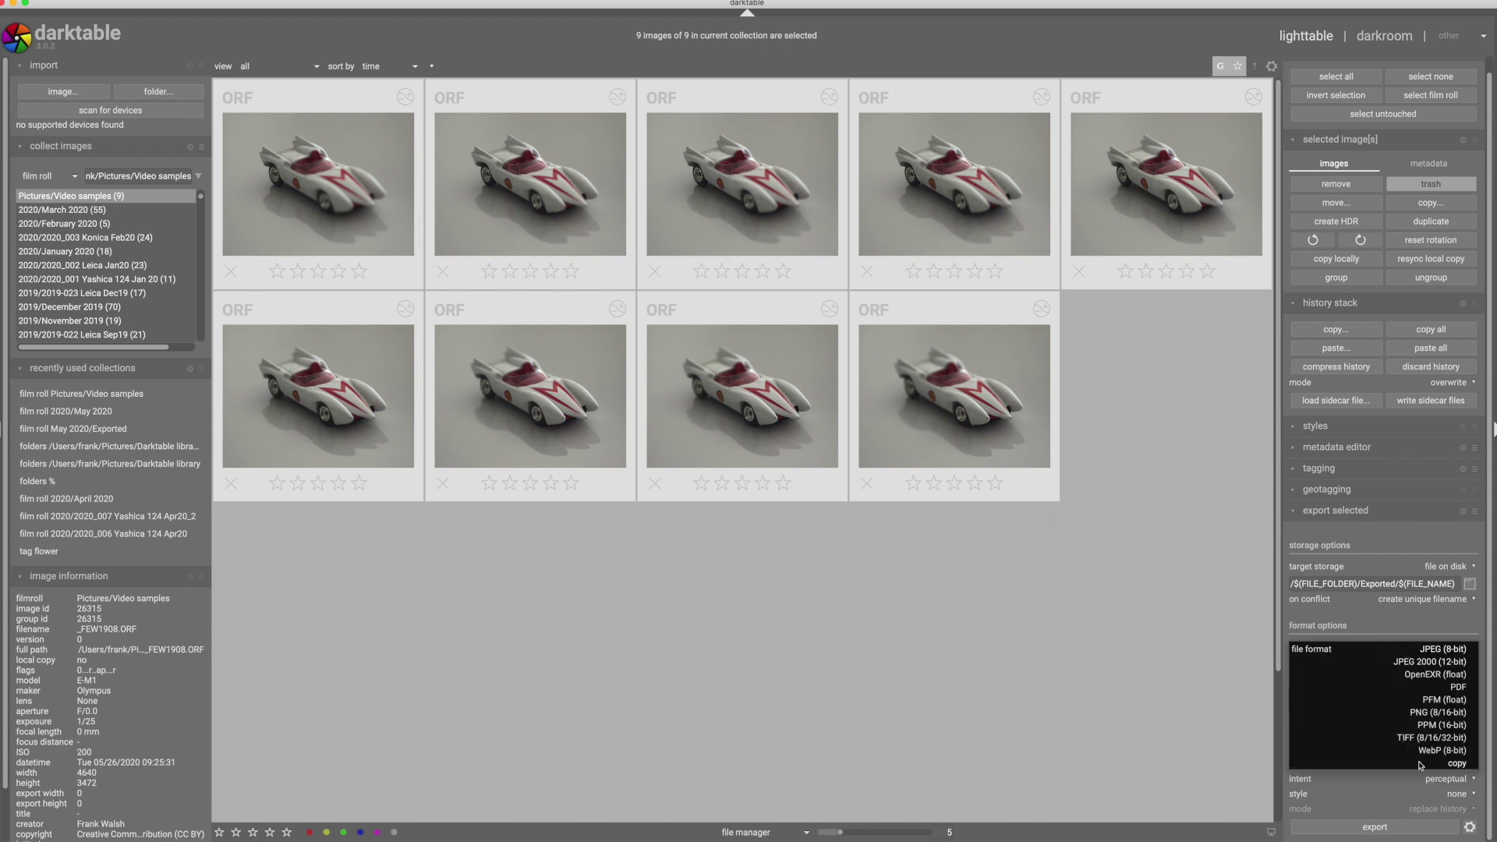
pyautogui.click(1404, 738)
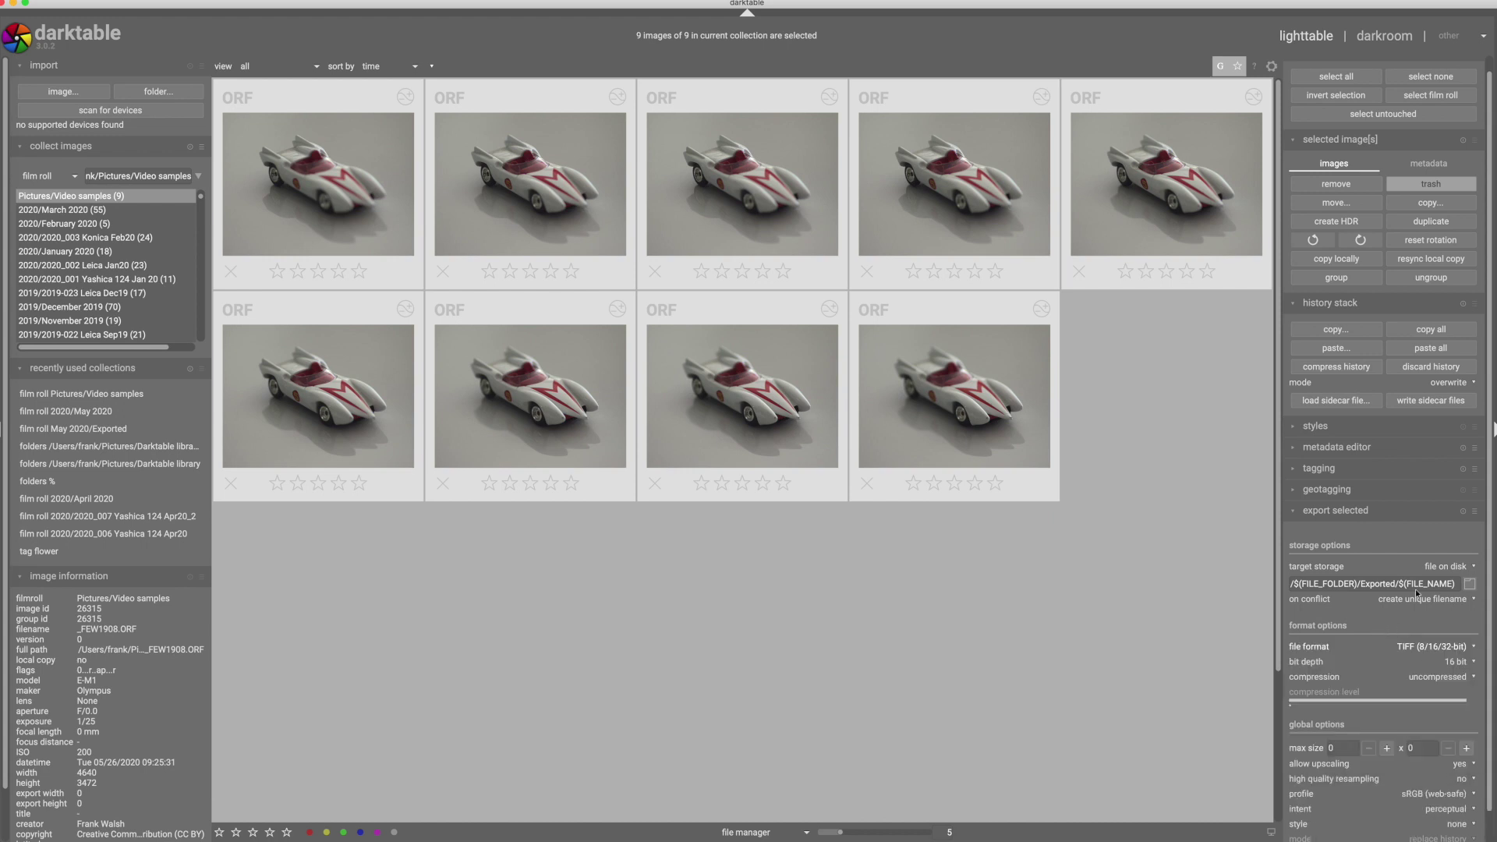
pyautogui.click(1474, 511)
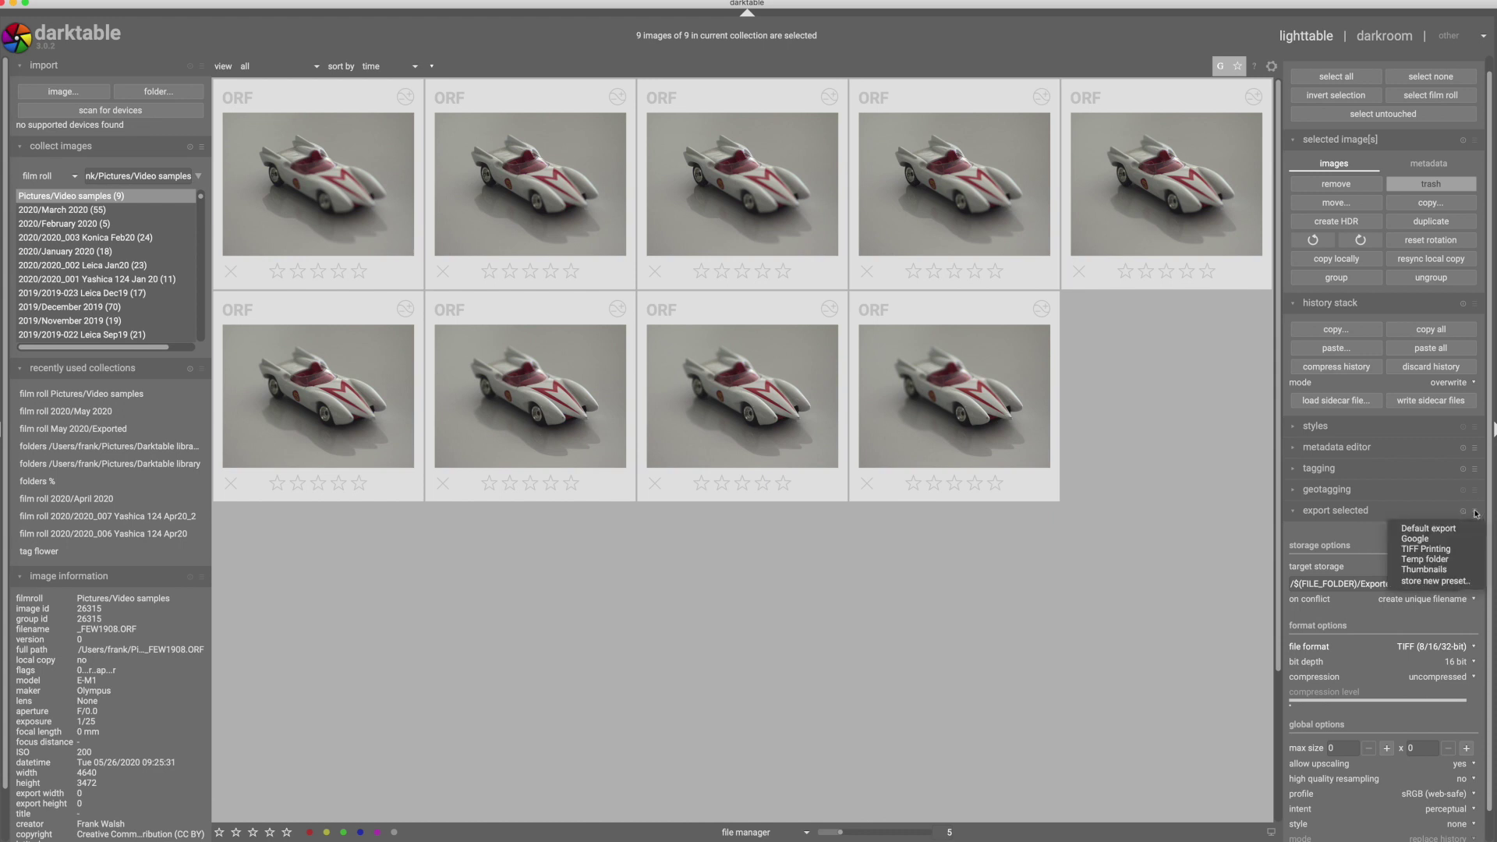
pyautogui.click(1446, 560)
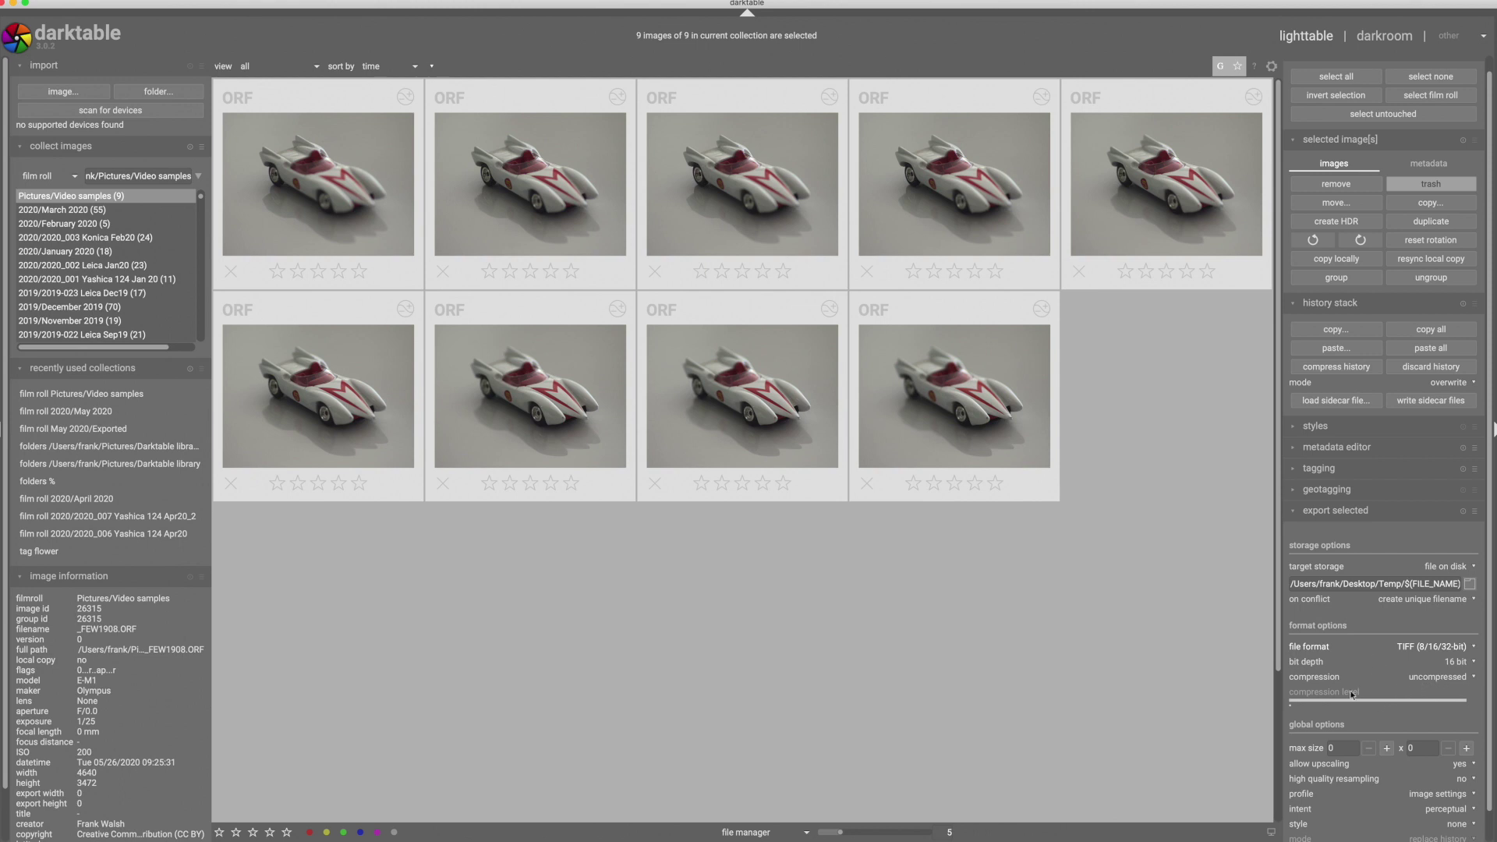
pyautogui.scroll(-1, 1384, 819)
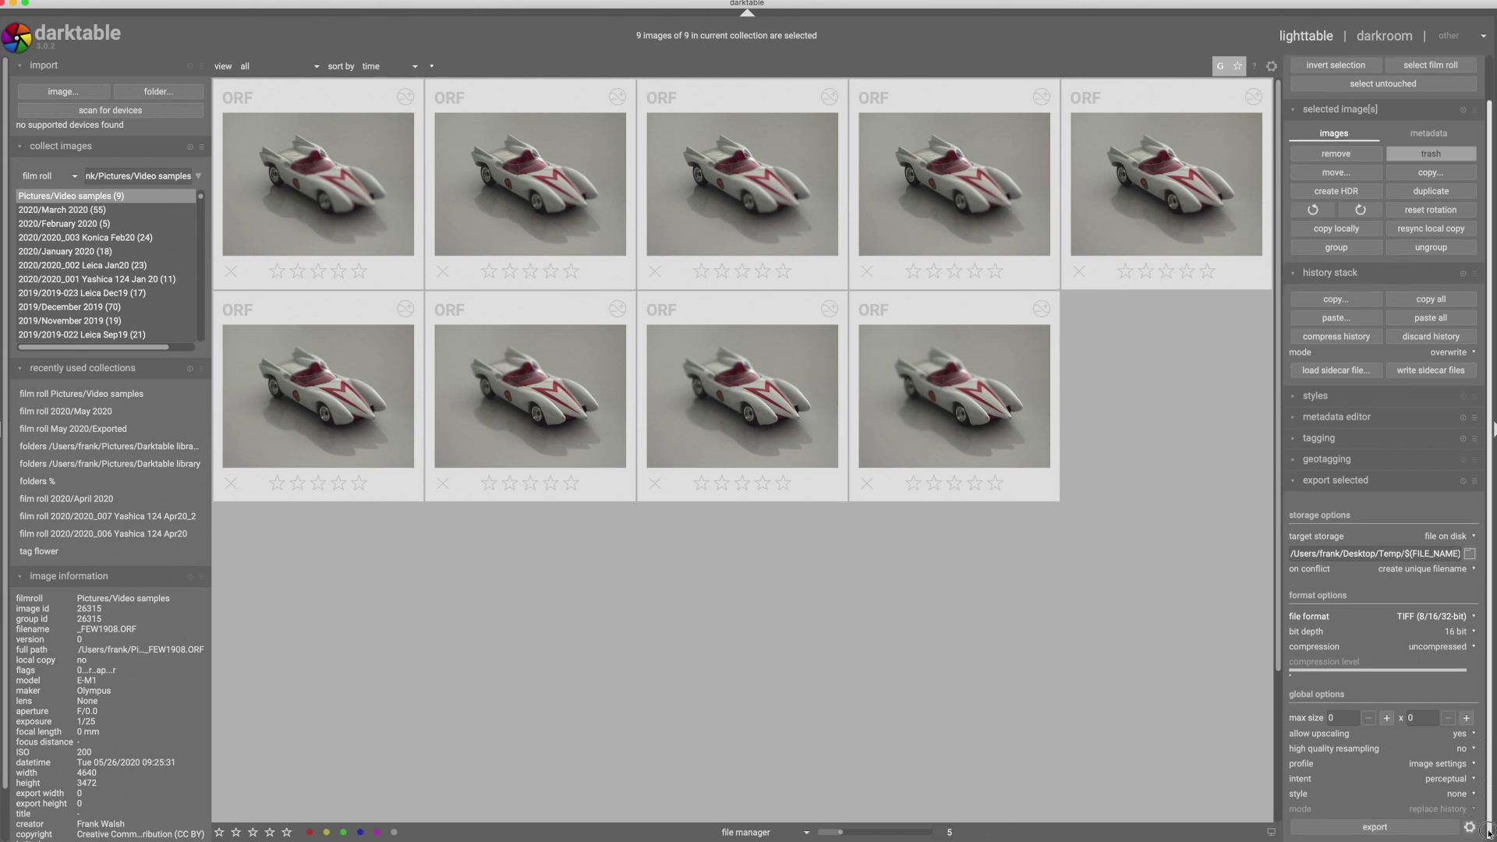
pyautogui.click(1390, 831)
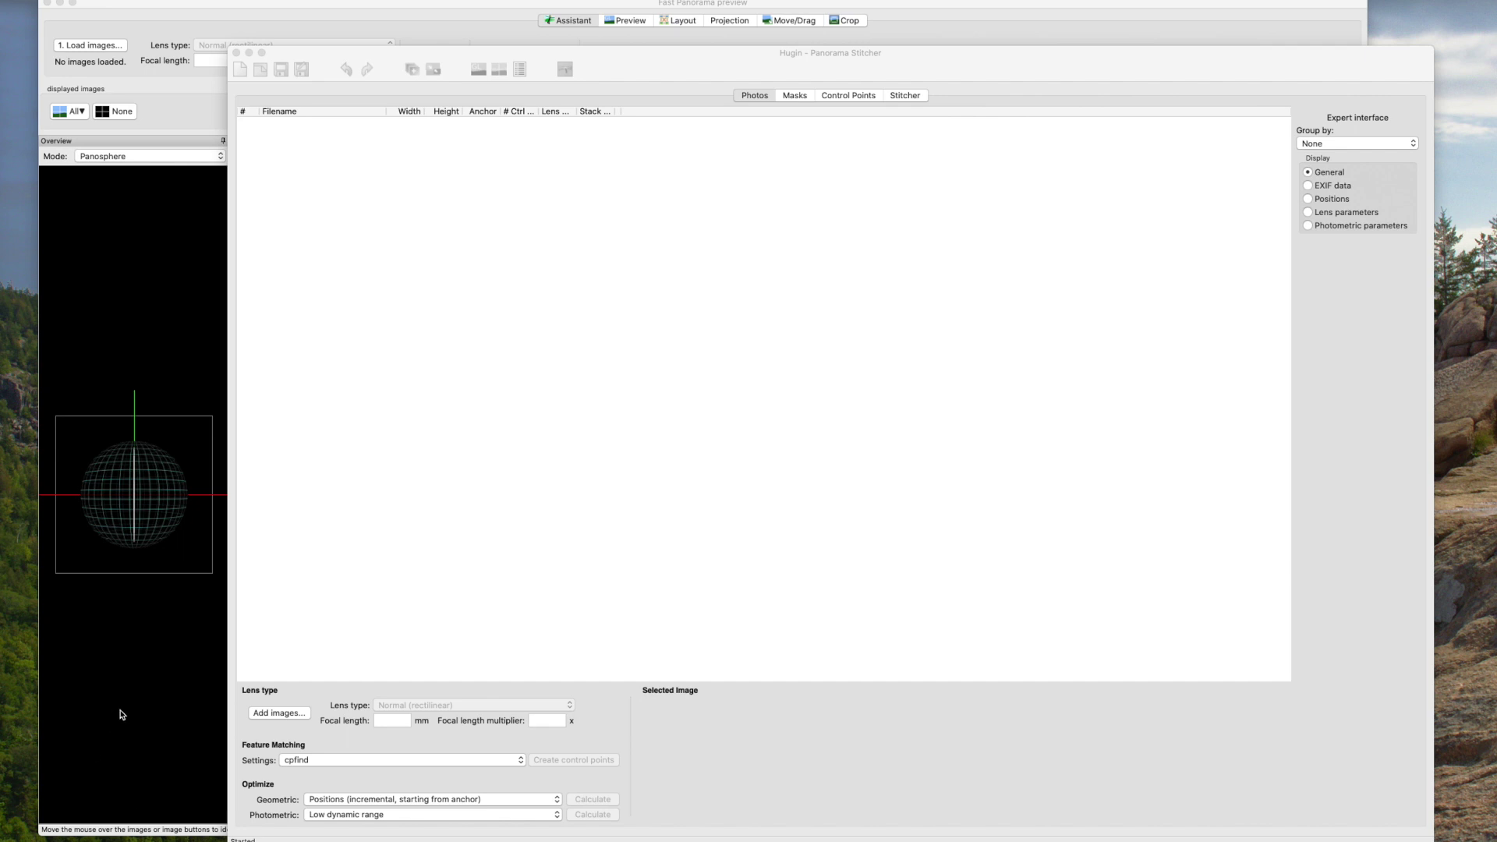
pyautogui.click(271, 714)
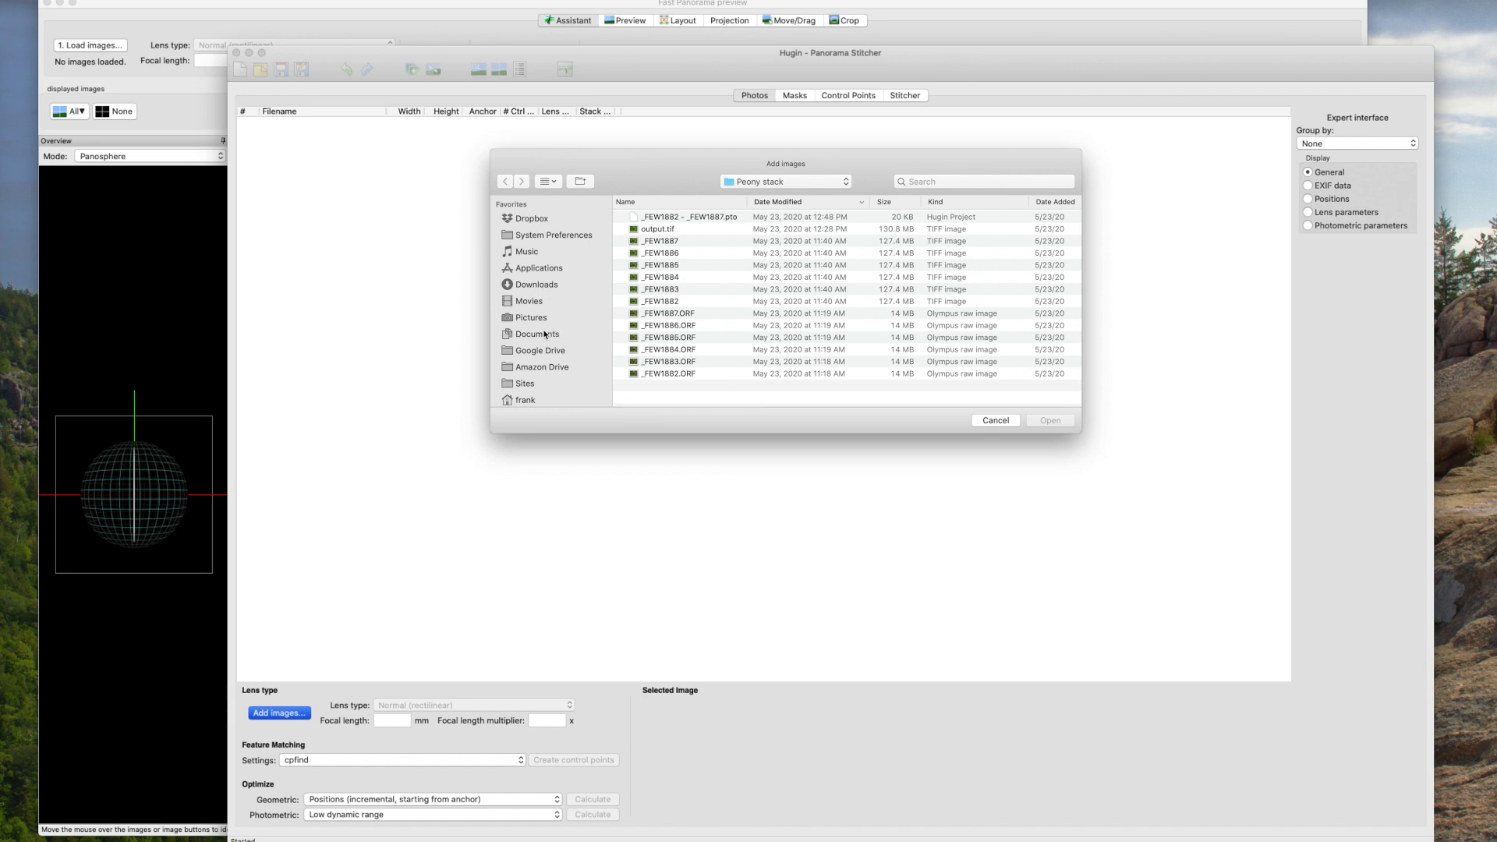
# Step: Add _FEW1907.tif through _FEW1915.tif from Desktop > Temp to the Hugin project
pyautogui.scroll(-5, 531, 364)
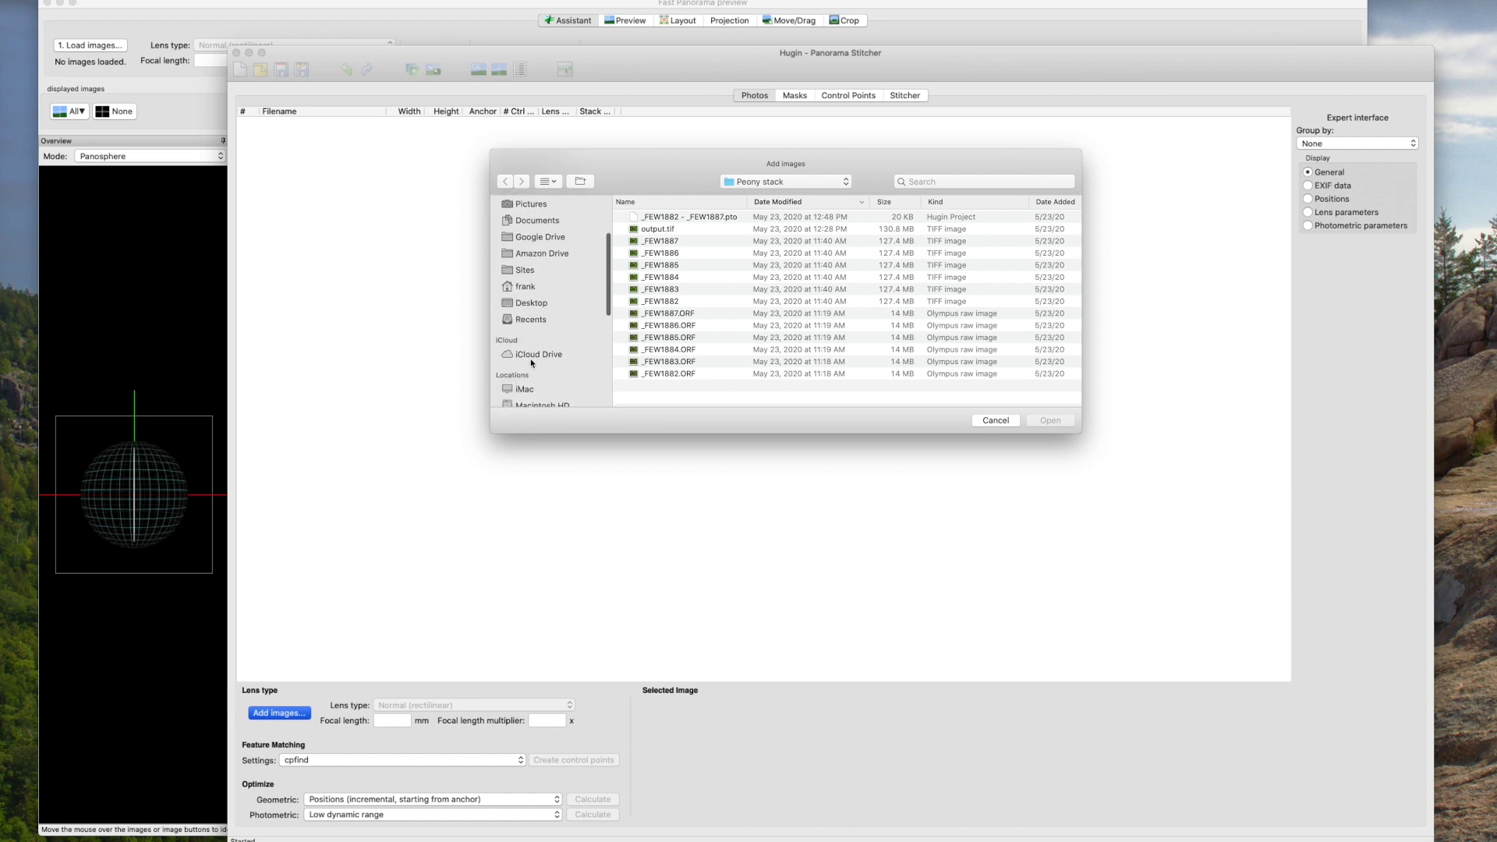
pyautogui.click(543, 305)
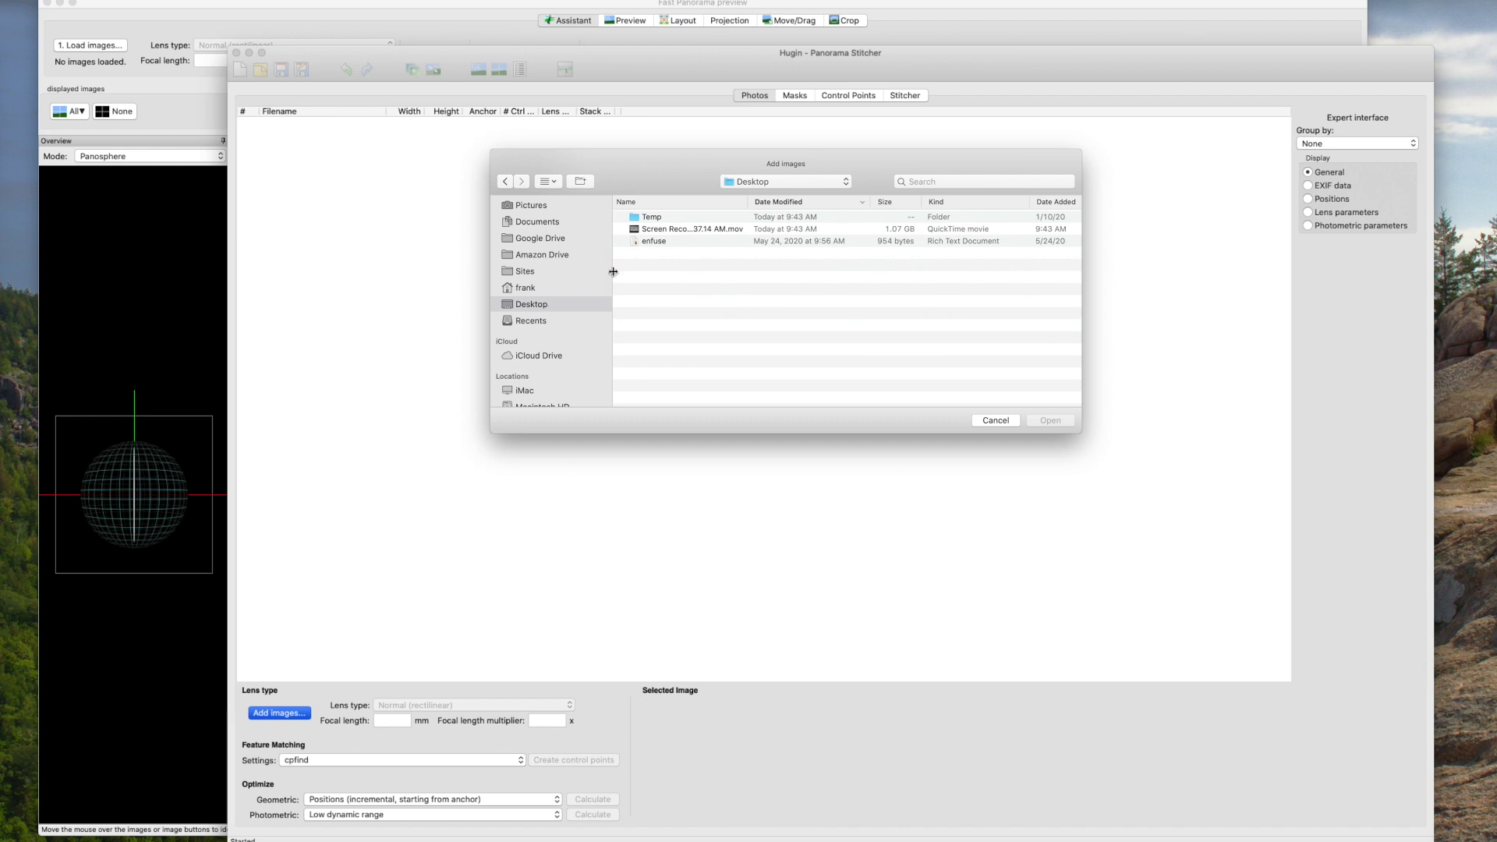
pyautogui.click(643, 219)
pyautogui.doubleClick(645, 217)
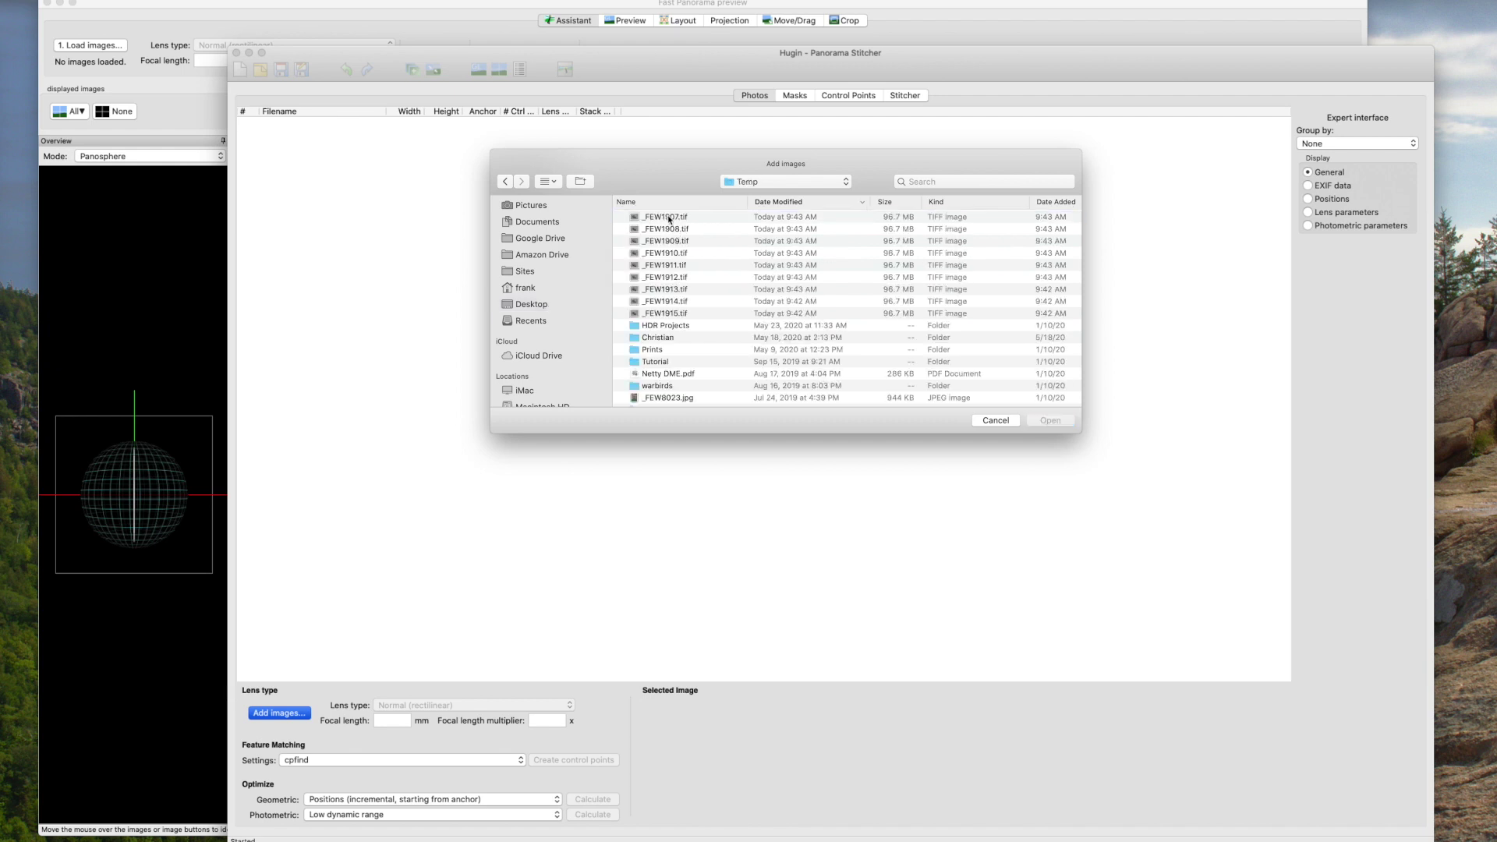
pyautogui.click(668, 218)
pyautogui.keyDown('shift'); pyautogui.click(670, 313); pyautogui.keyUp('shift')
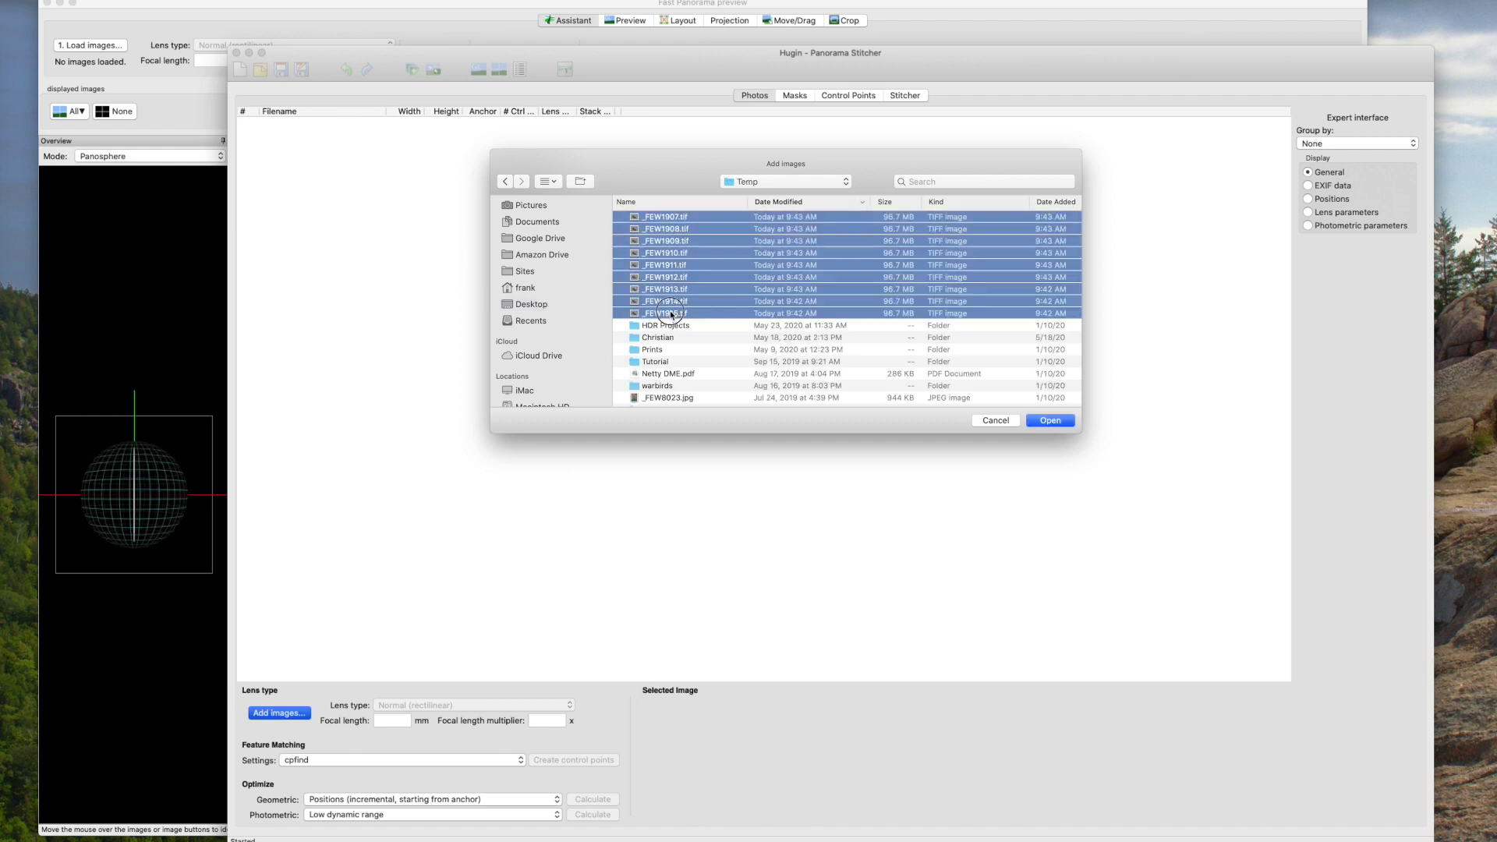
pyautogui.click(1050, 421)
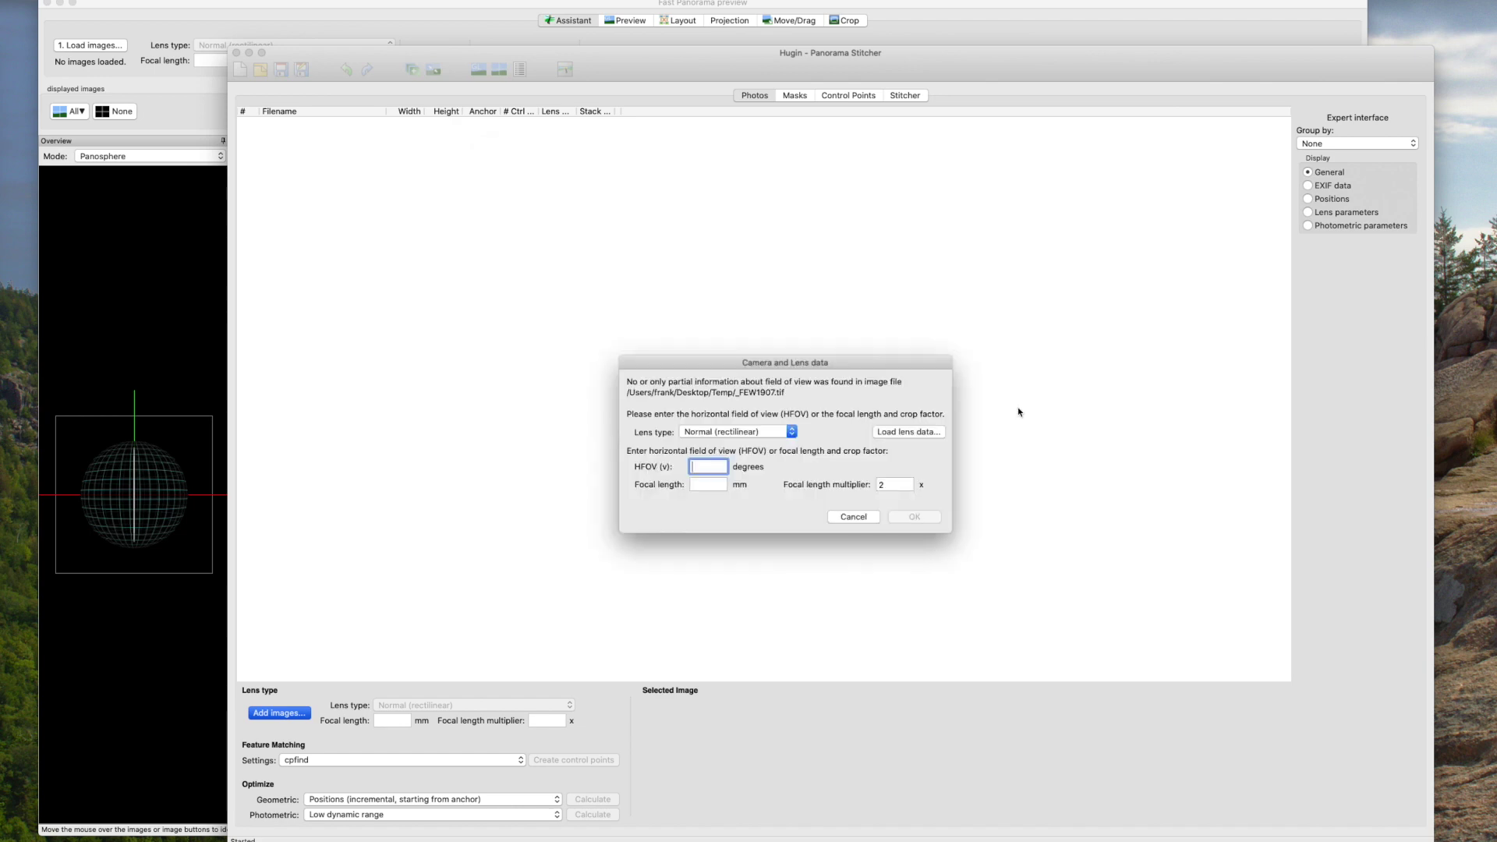
# Step: Enter lens data of 205 mm focal length with a 2x multiplier and confirm
pyautogui.click(709, 484)
pyautogui.write('205')
pyautogui.click(877, 484)
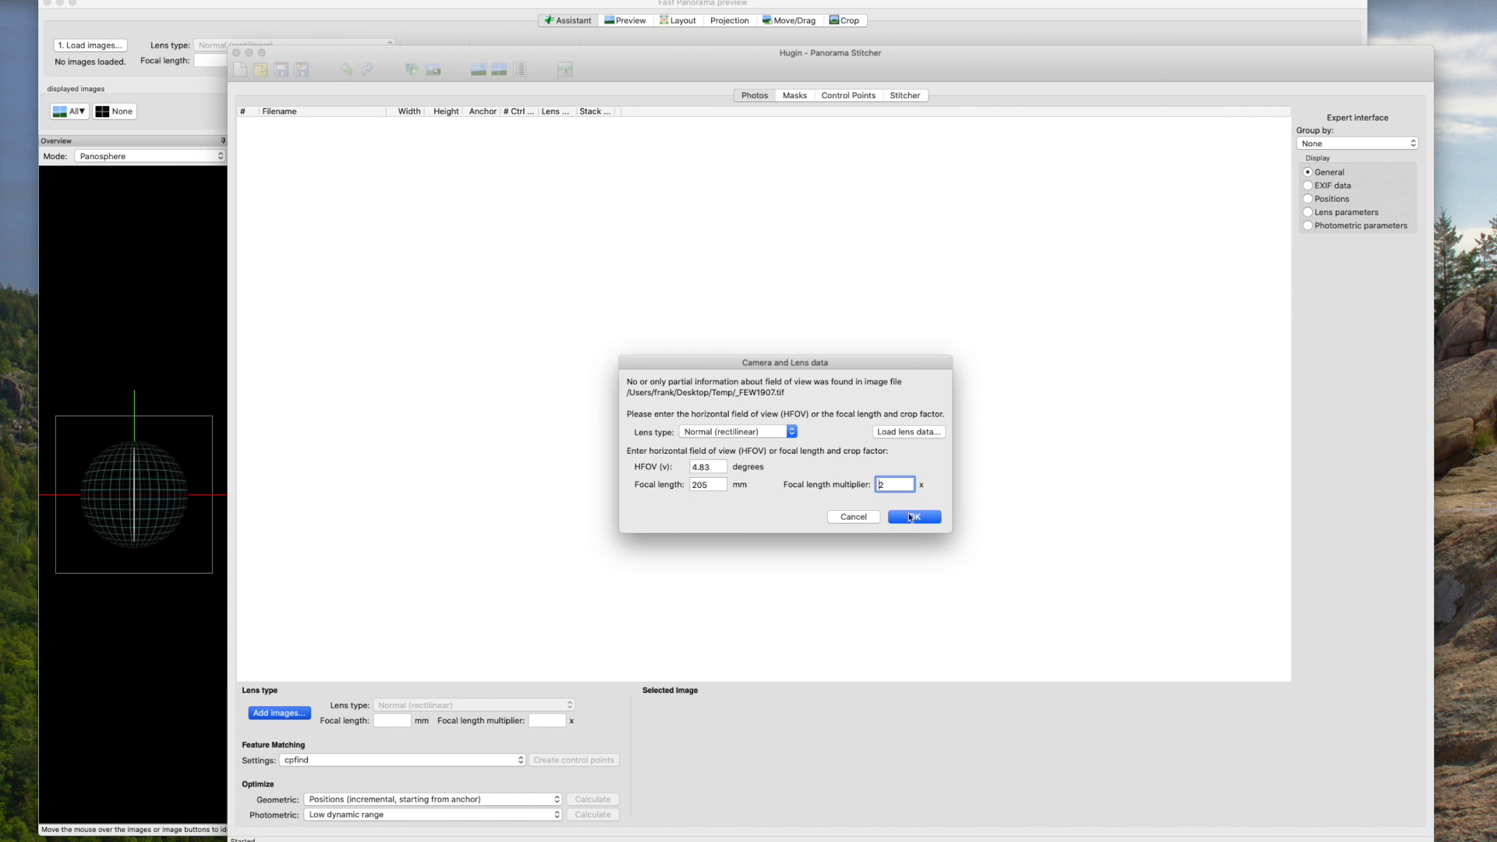
pyautogui.click(915, 517)
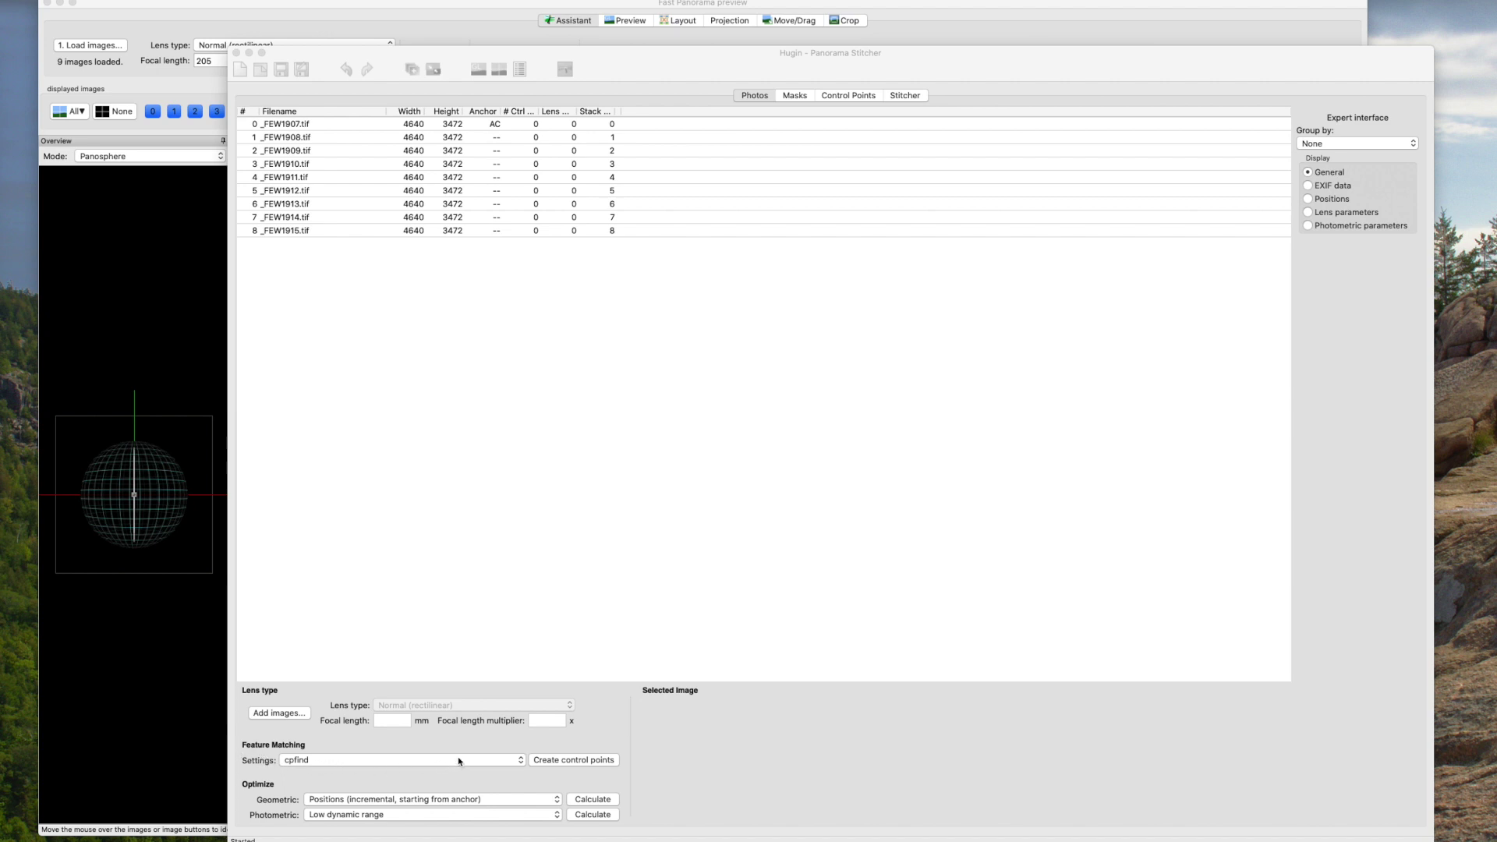
# Step: Detect control points with Align_image_stack linear, adding 170 across the nine frames
pyautogui.click(501, 760)
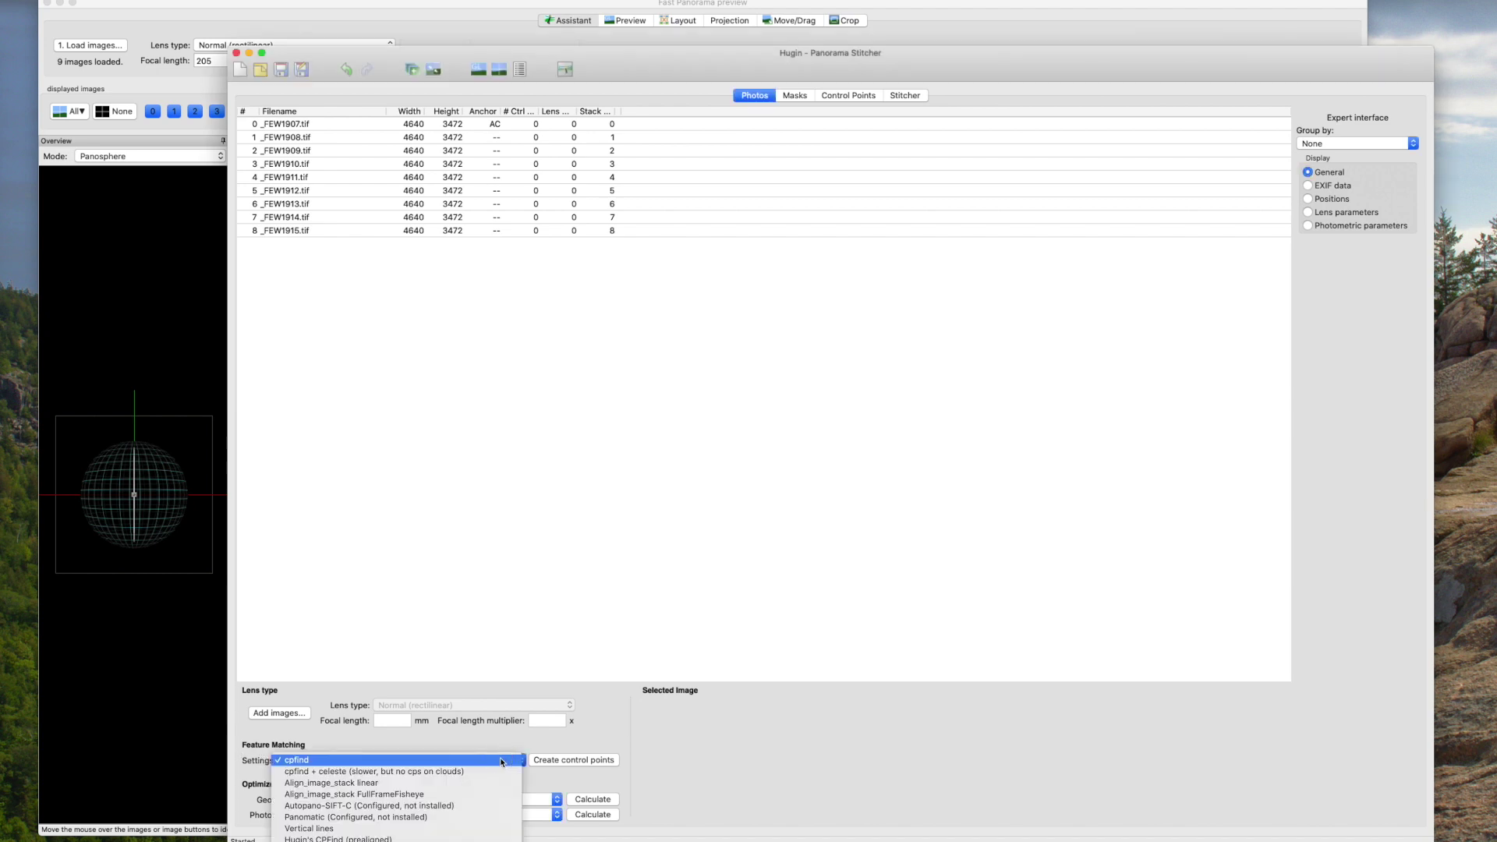
pyautogui.click(346, 782)
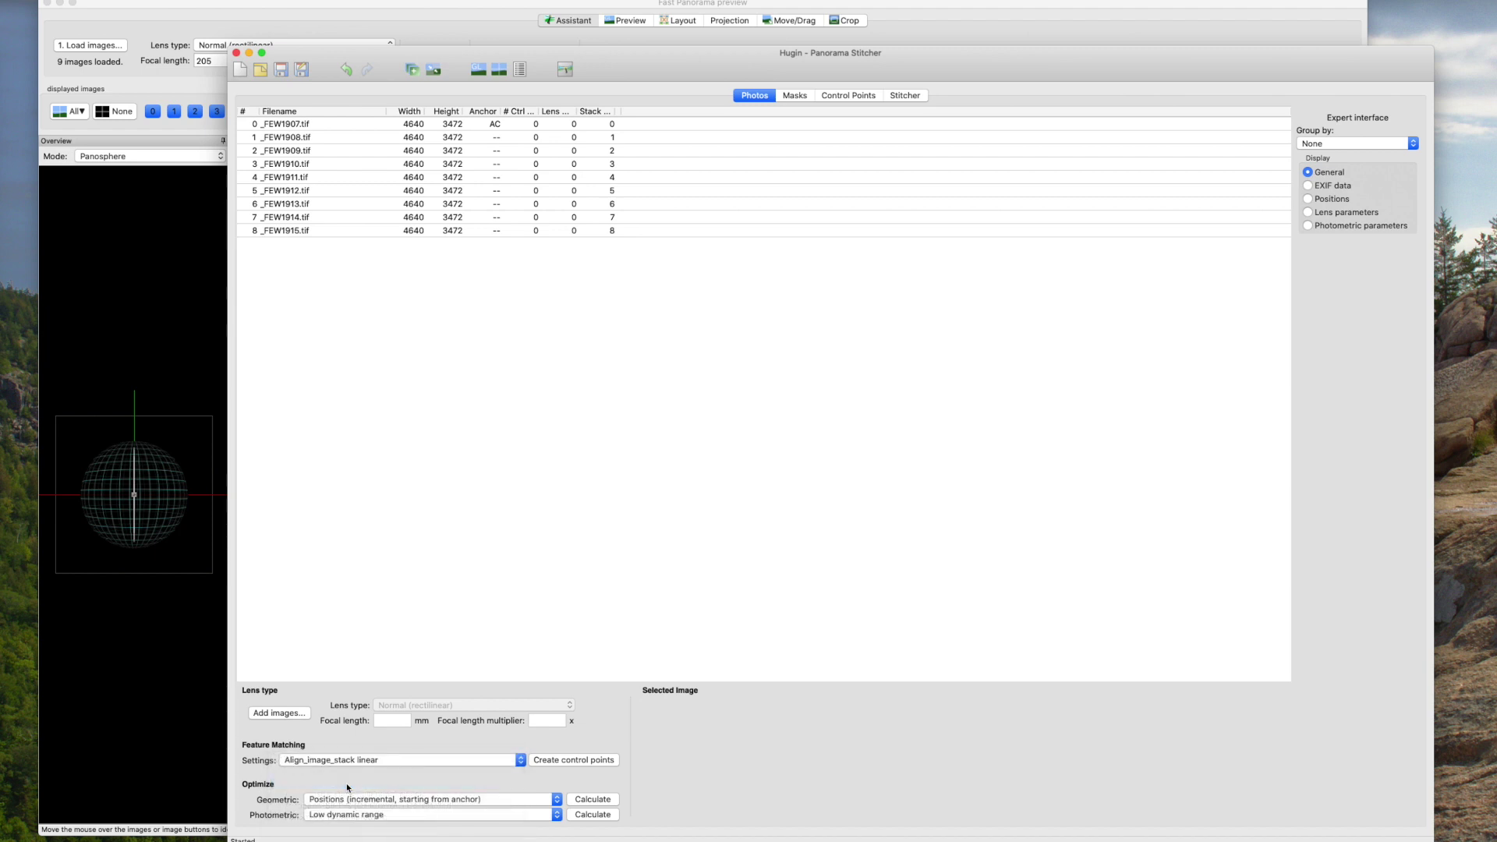
pyautogui.click(561, 760)
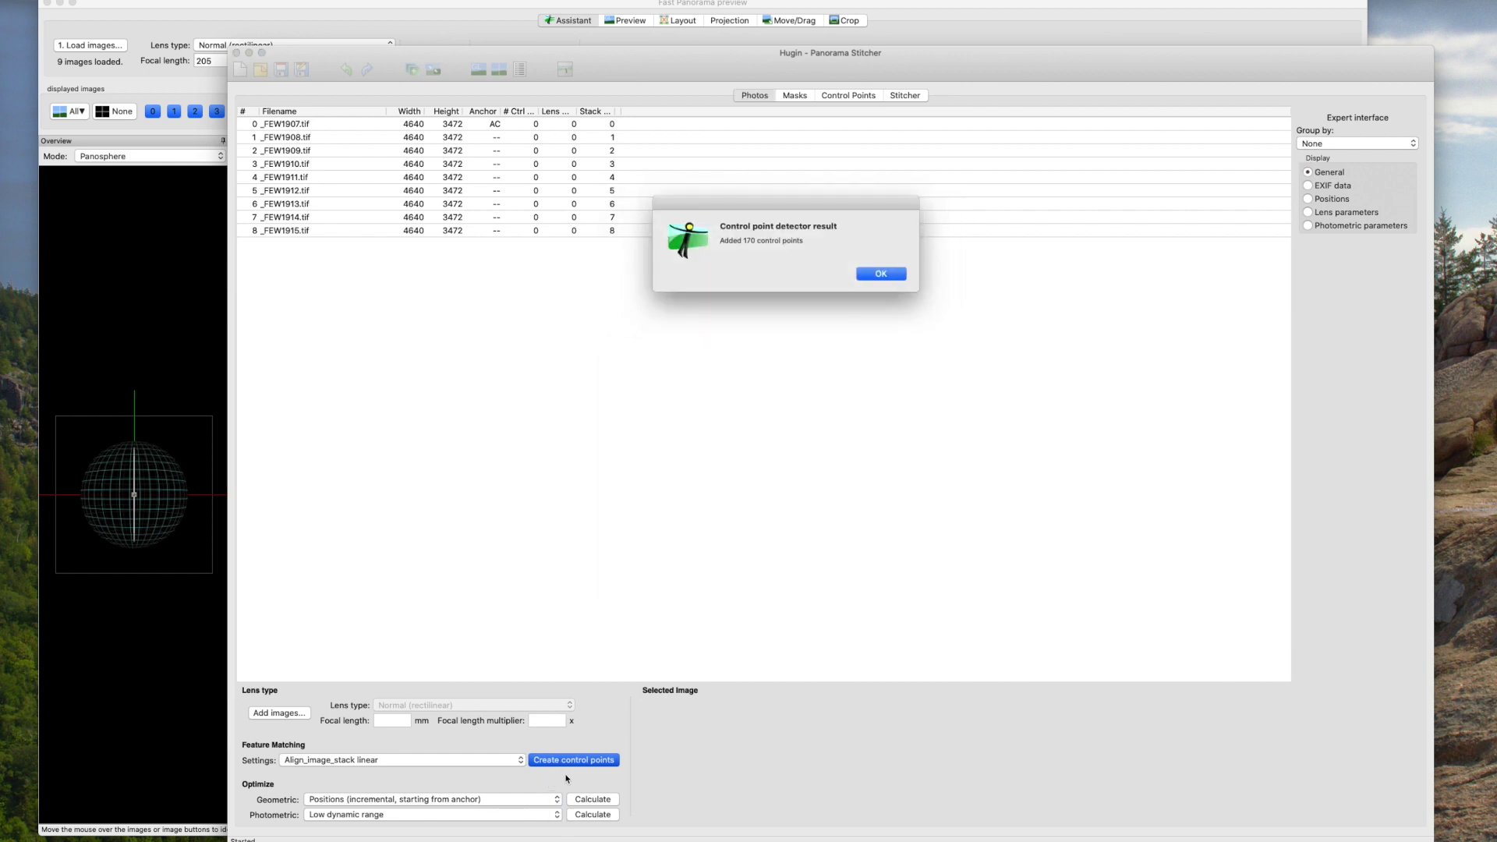
pyautogui.click(881, 278)
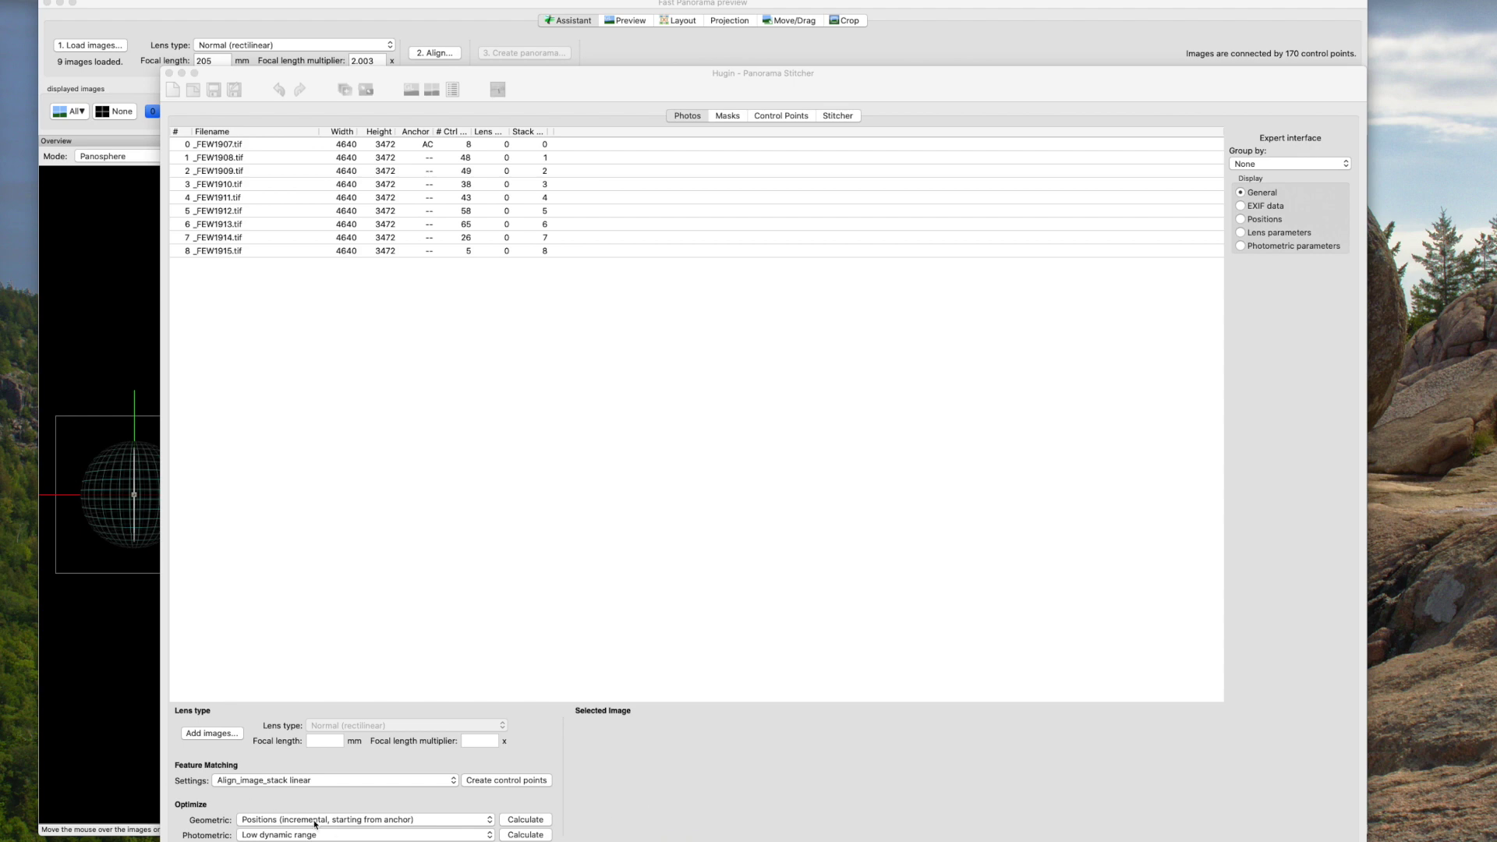
# Step: Optimise Positions (y,p,r), apply the 0.012393 average-distance result, and show the Fast Panorama preview
pyautogui.click(463, 821)
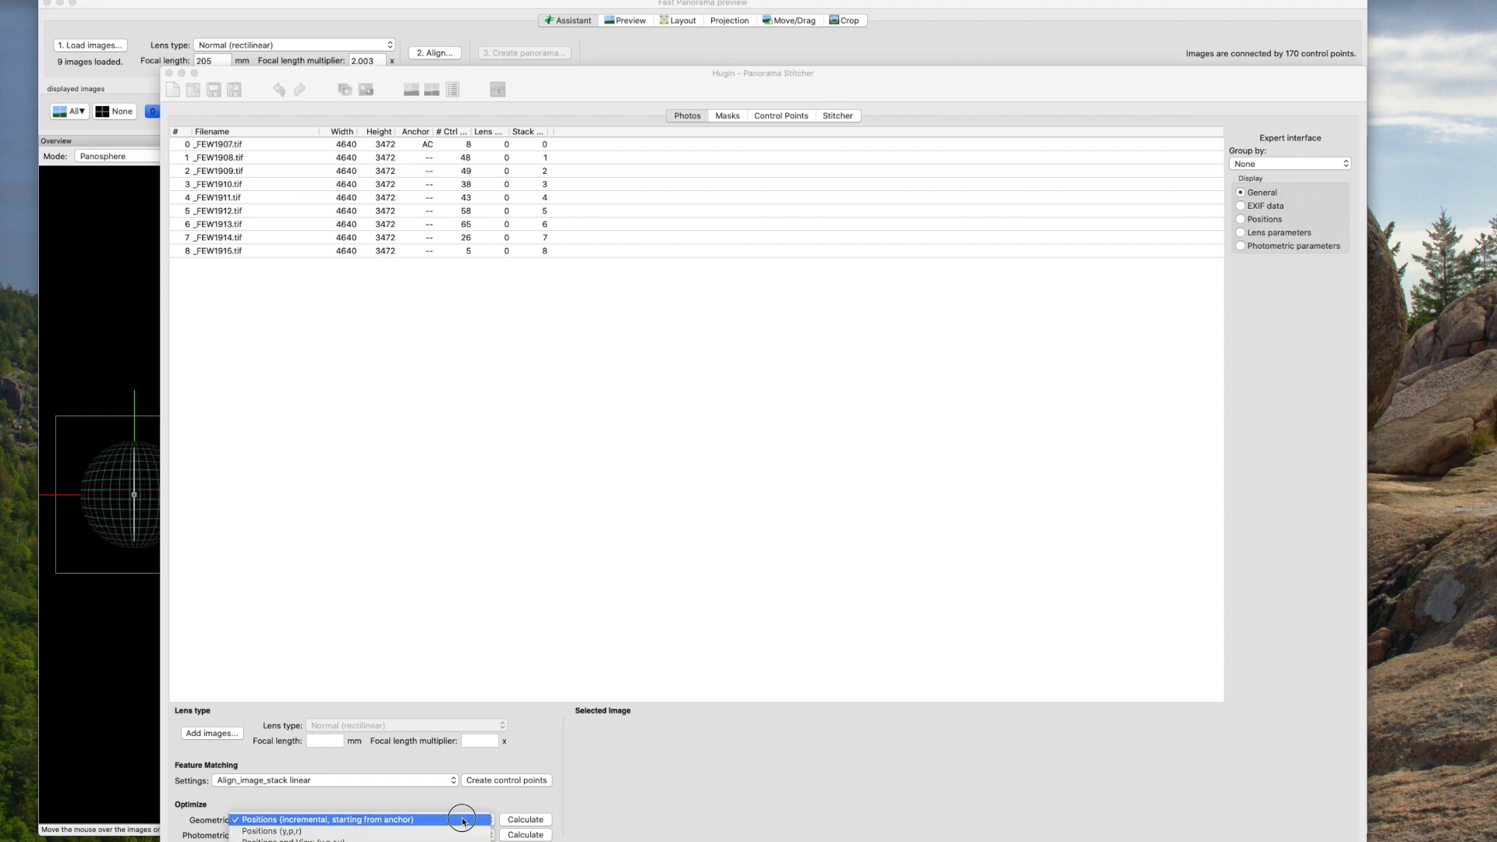
pyautogui.click(293, 831)
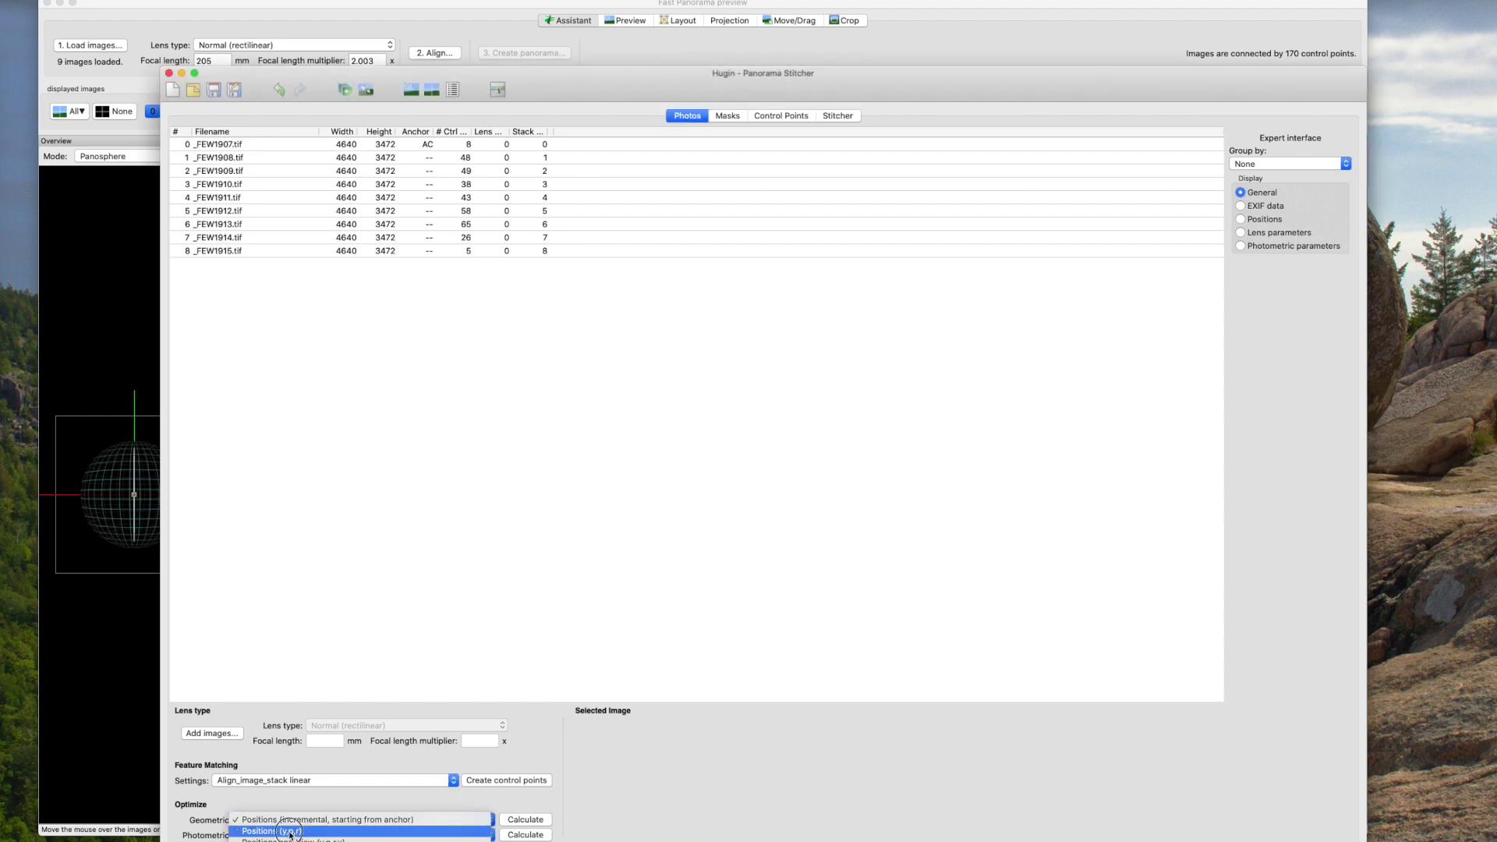
pyautogui.click(518, 821)
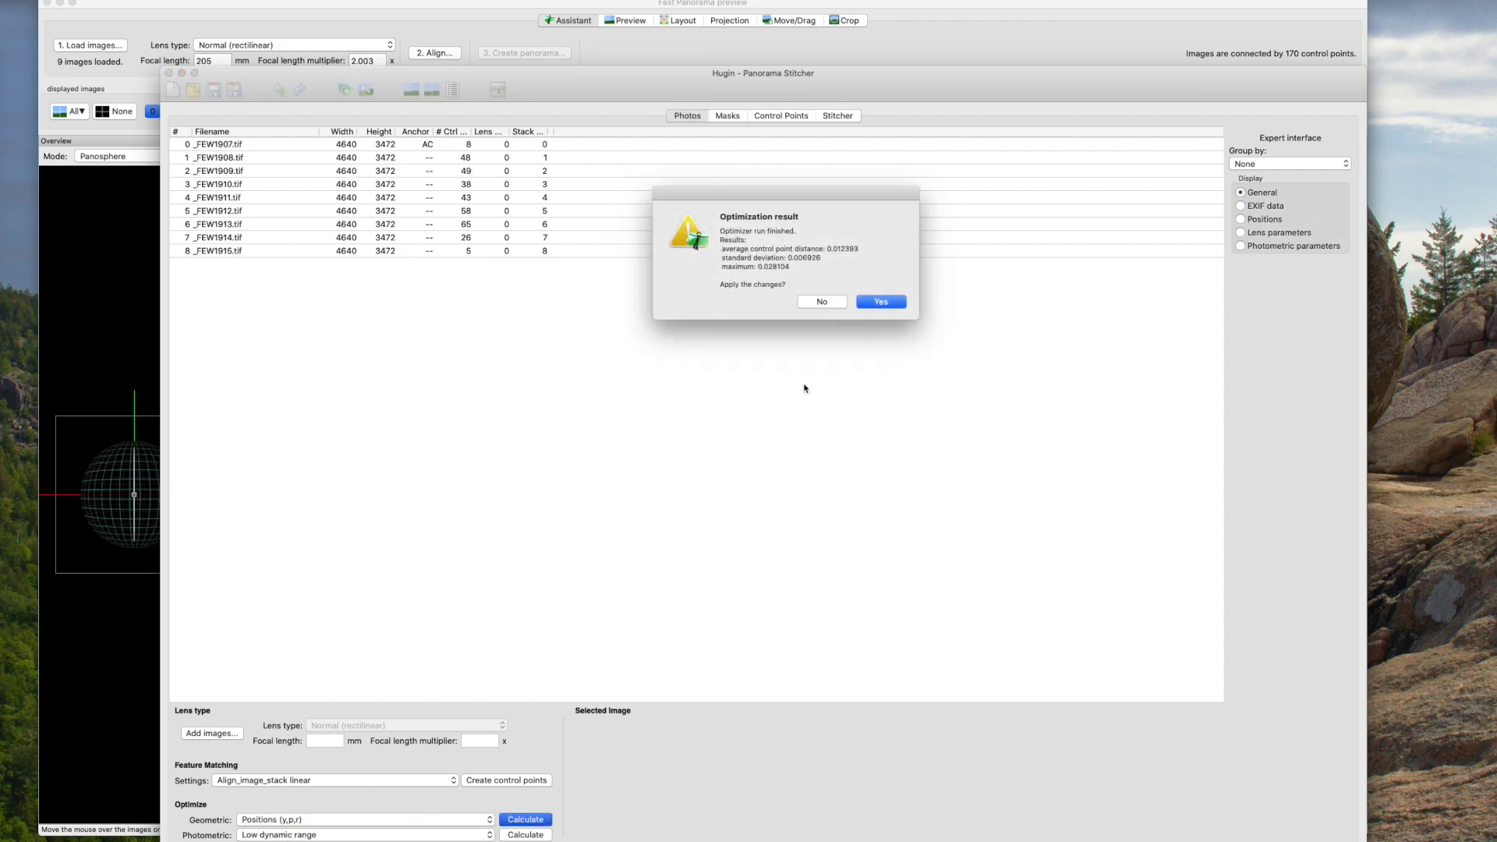
pyautogui.click(874, 302)
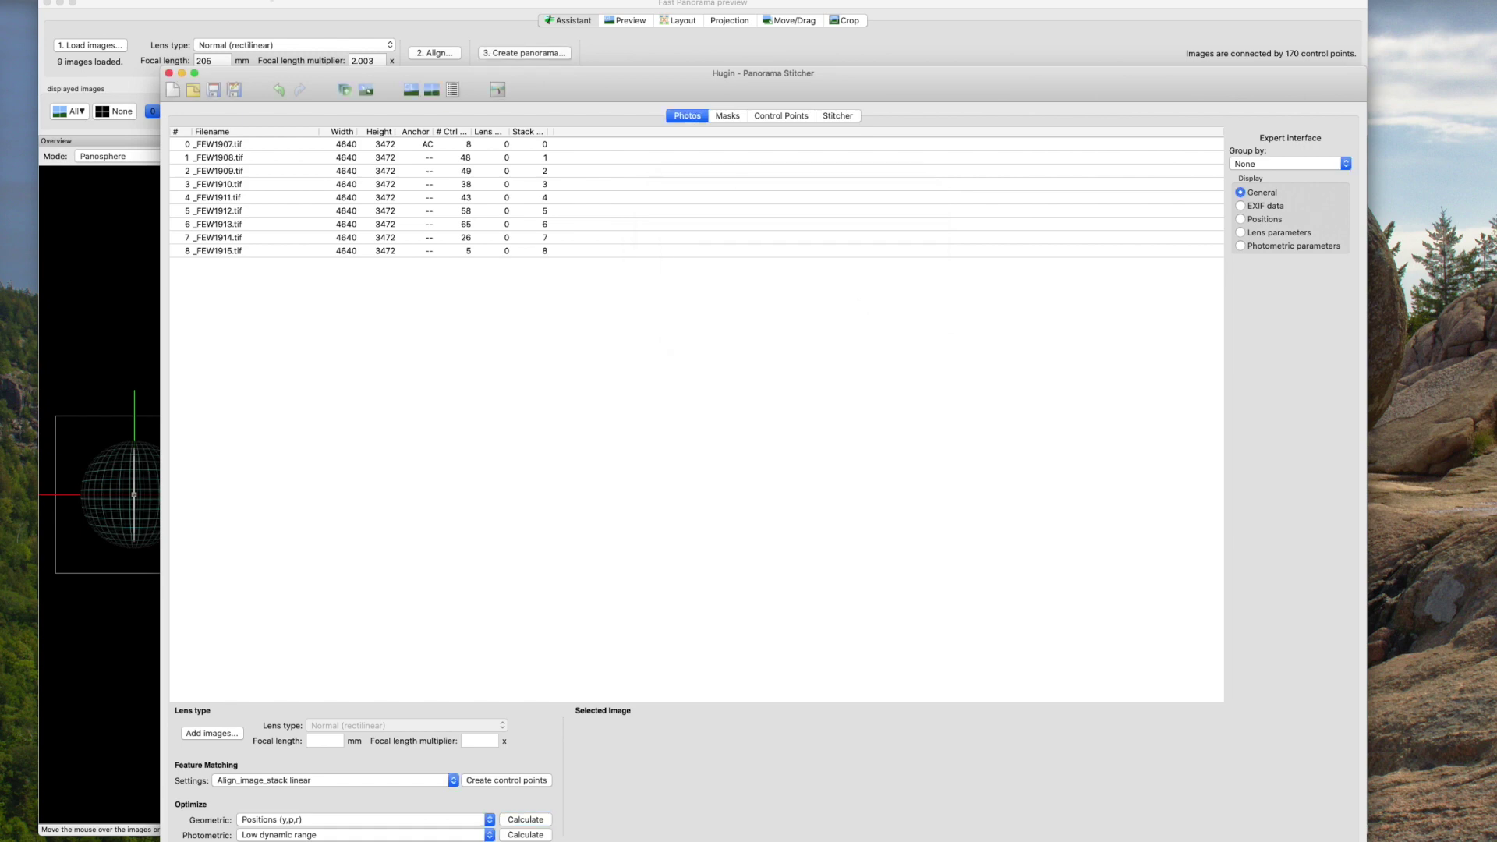
pyautogui.click(224, 7)
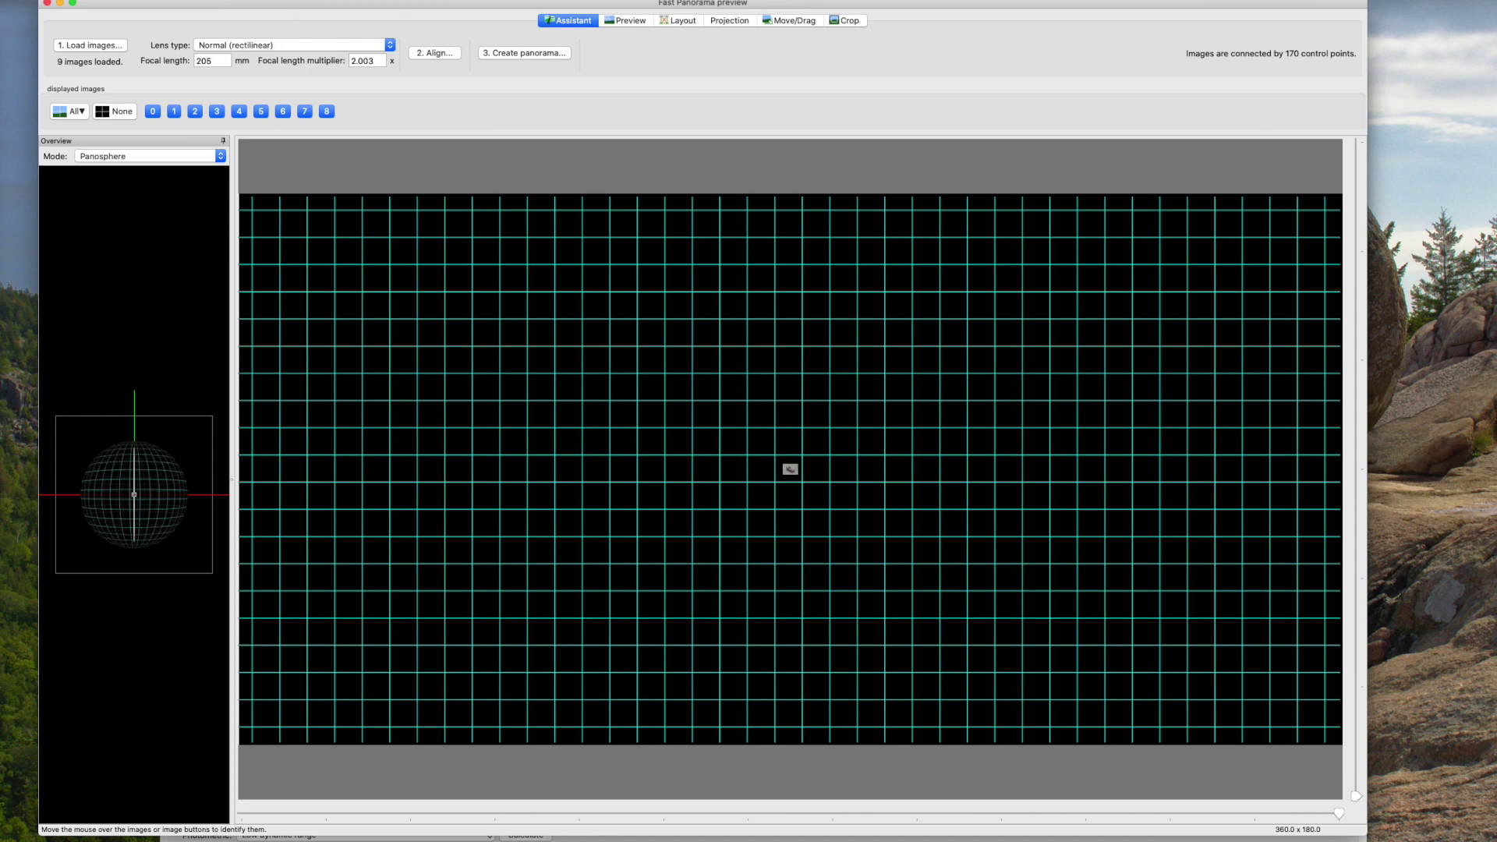
# Step: Fit the stack in the preview and HDR-autocrop it to 296, 356, 2704, 2152
pyautogui.click(786, 21)
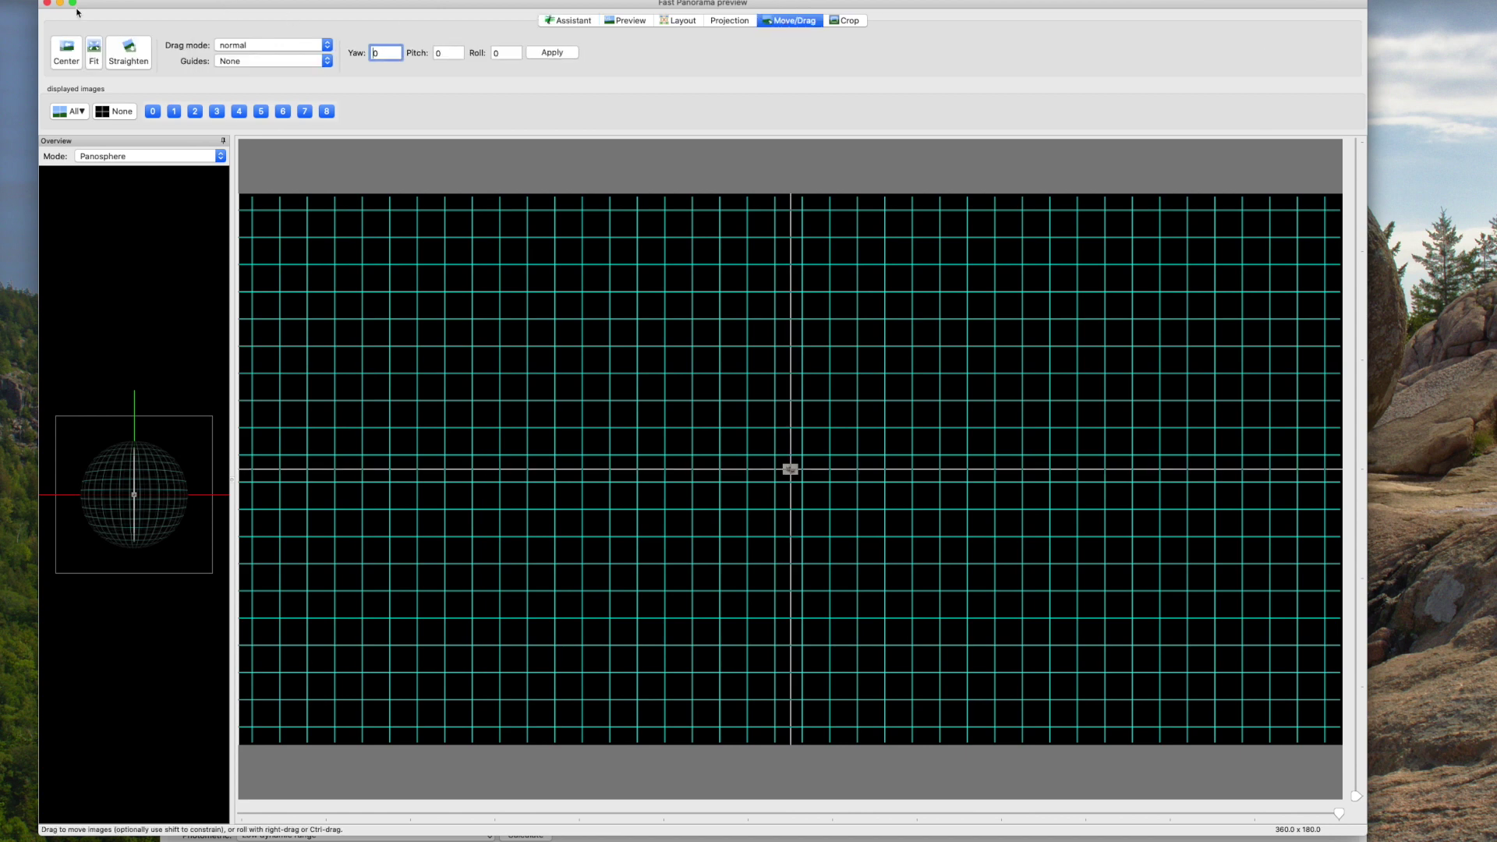
pyautogui.click(96, 52)
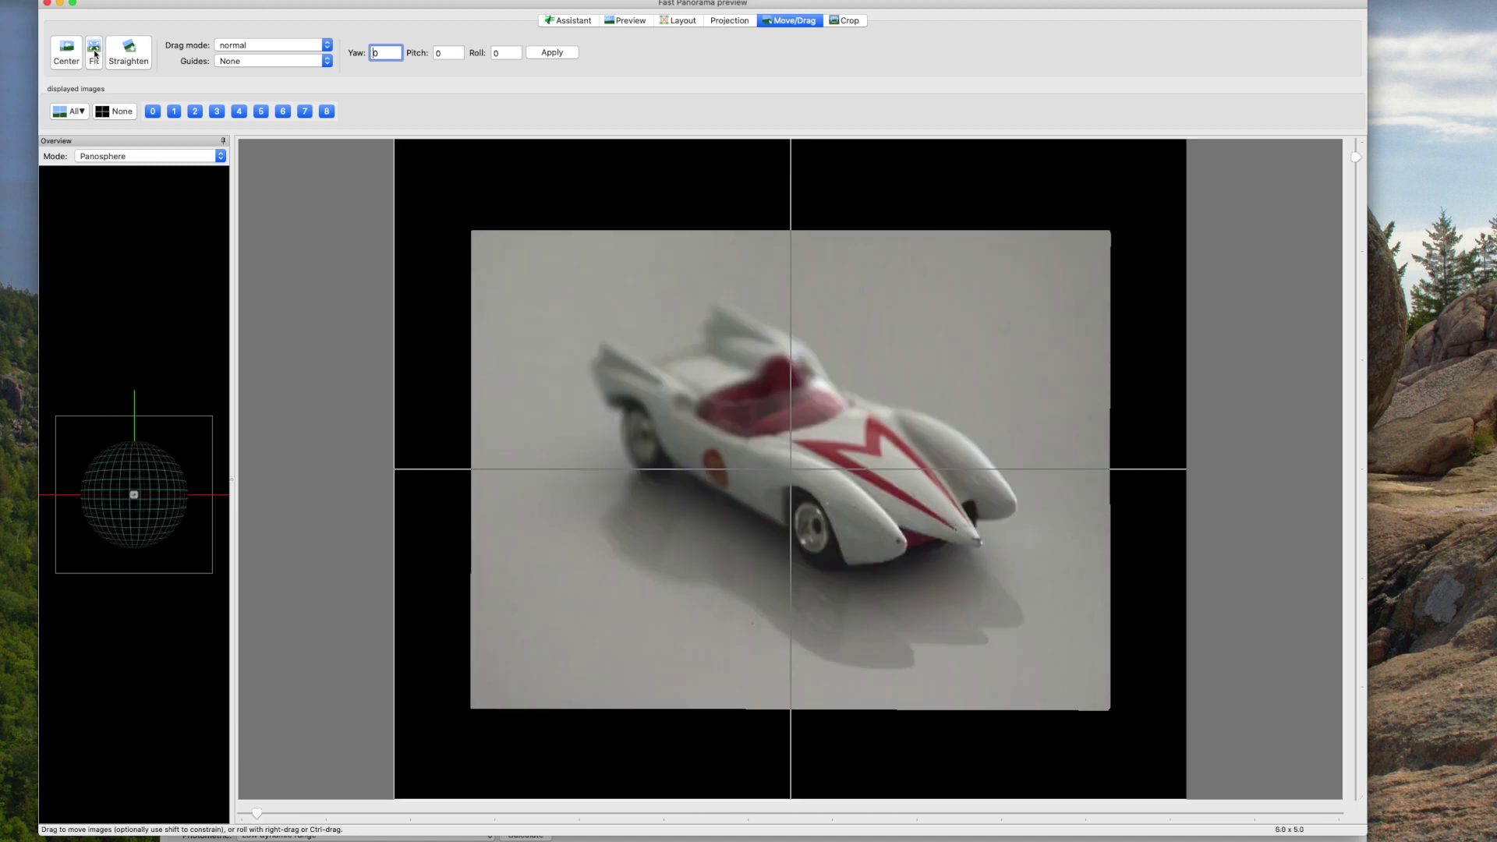
pyautogui.click(847, 21)
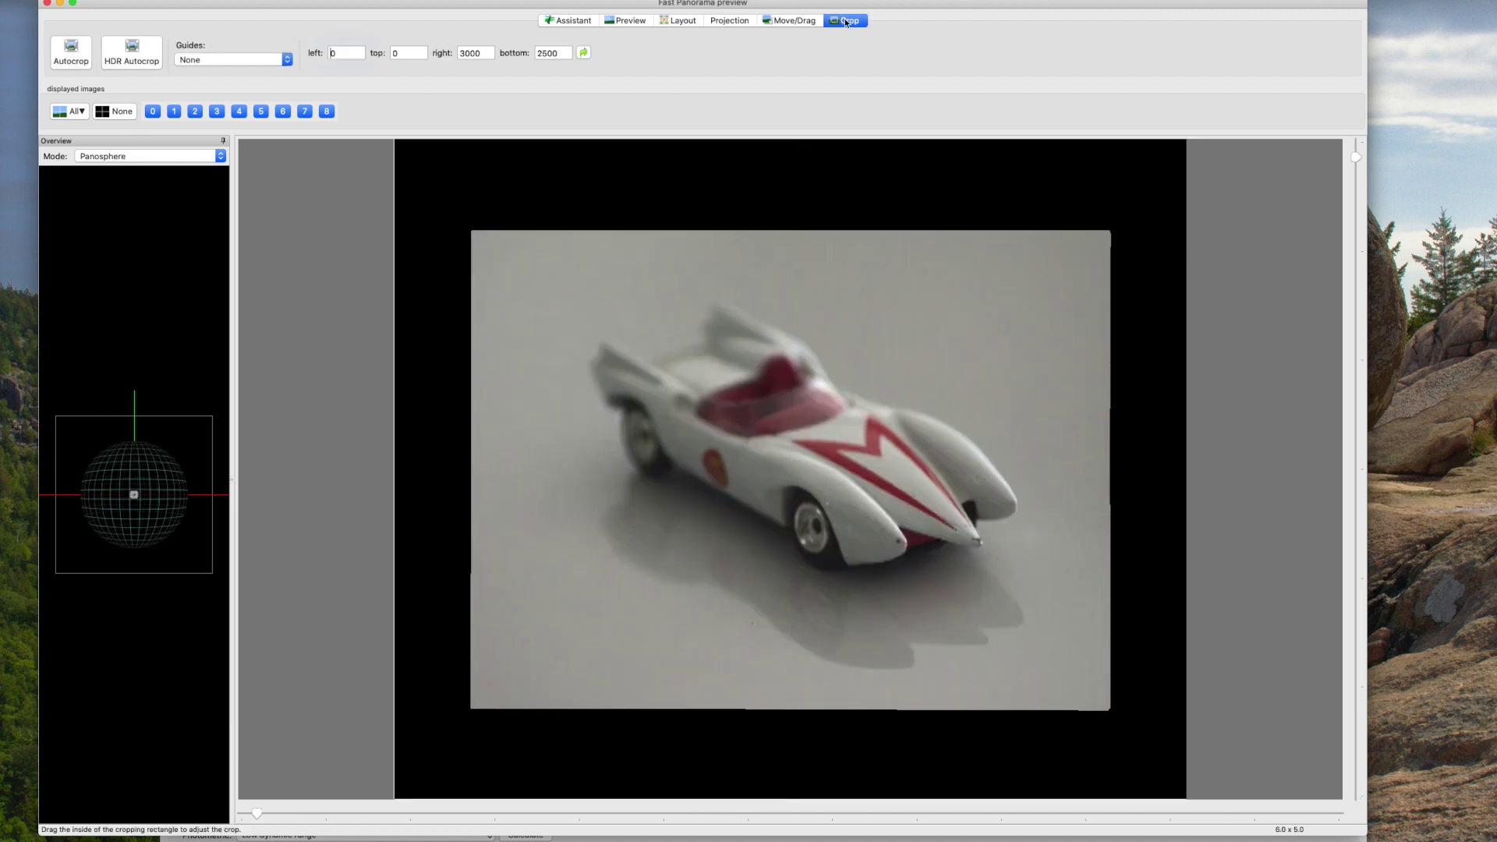
pyautogui.click(132, 52)
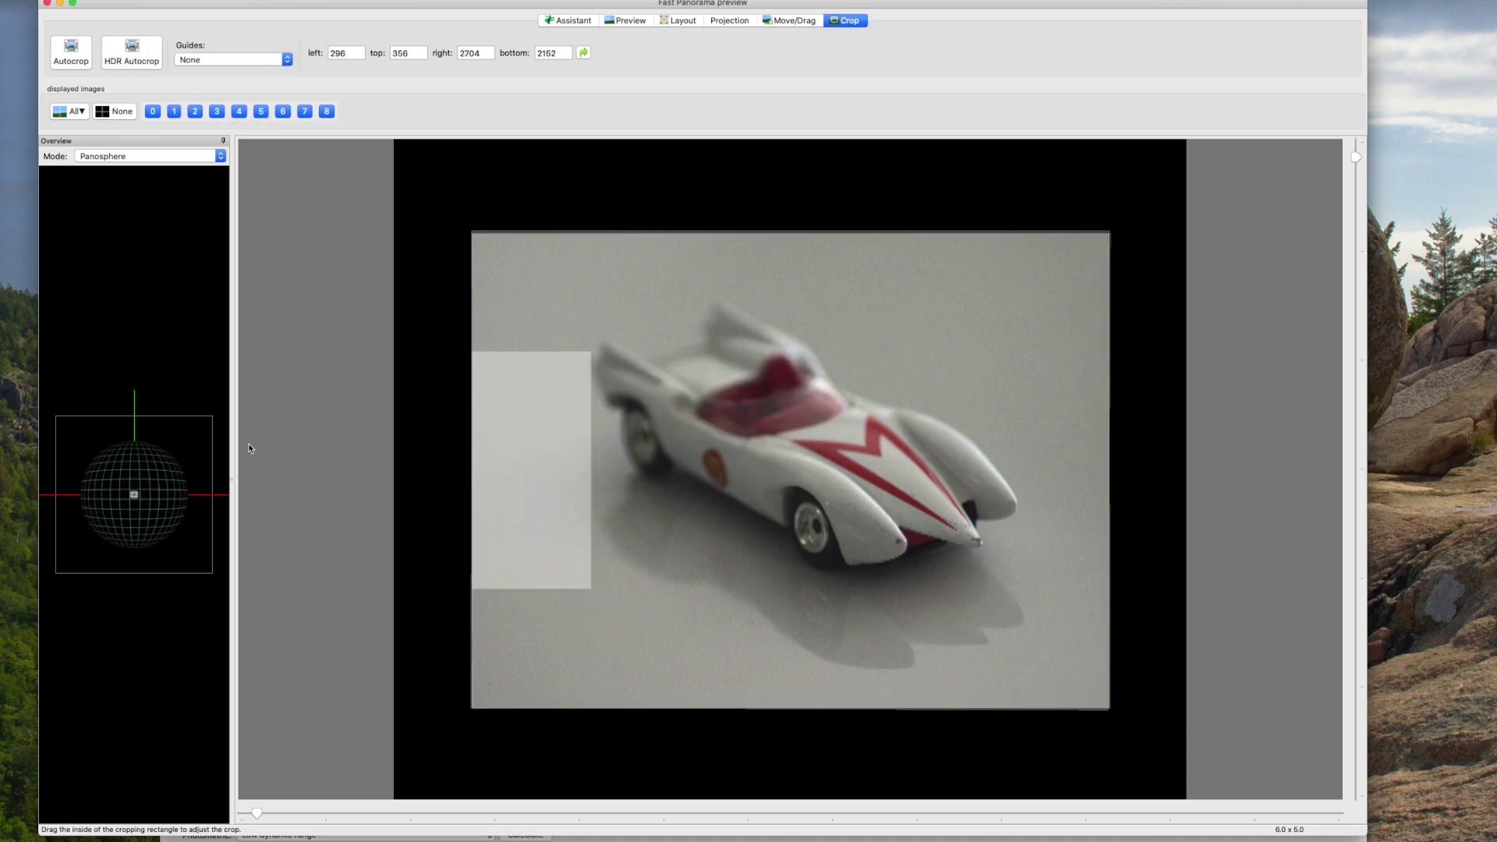
pyautogui.press('super+grave')
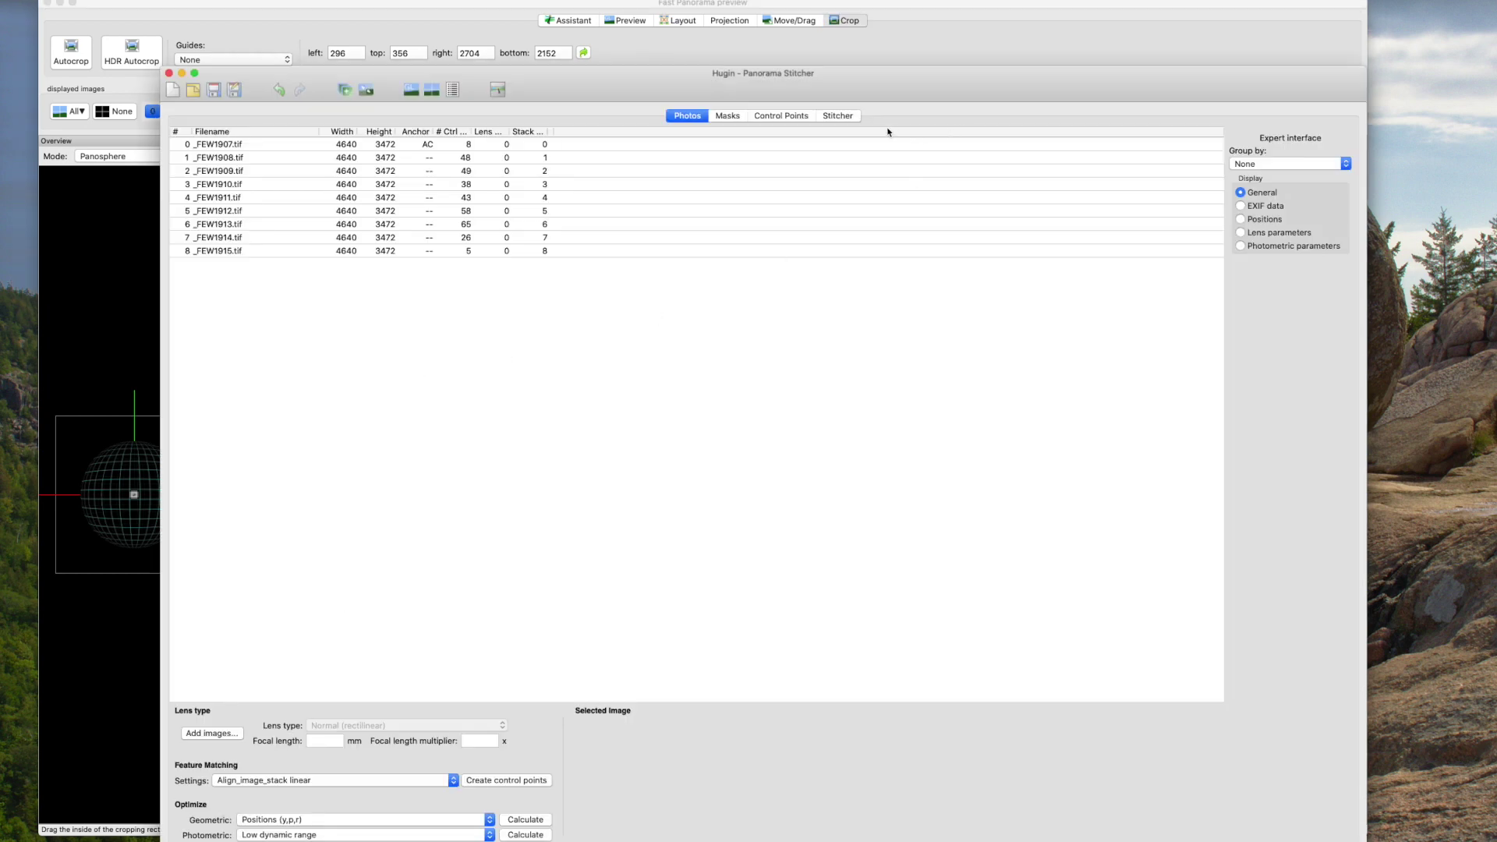
# Step: Drop exposure-corrected output, use the optimal 5760 × 4800 canvas, and output uncorrected remapped images
pyautogui.click(837, 117)
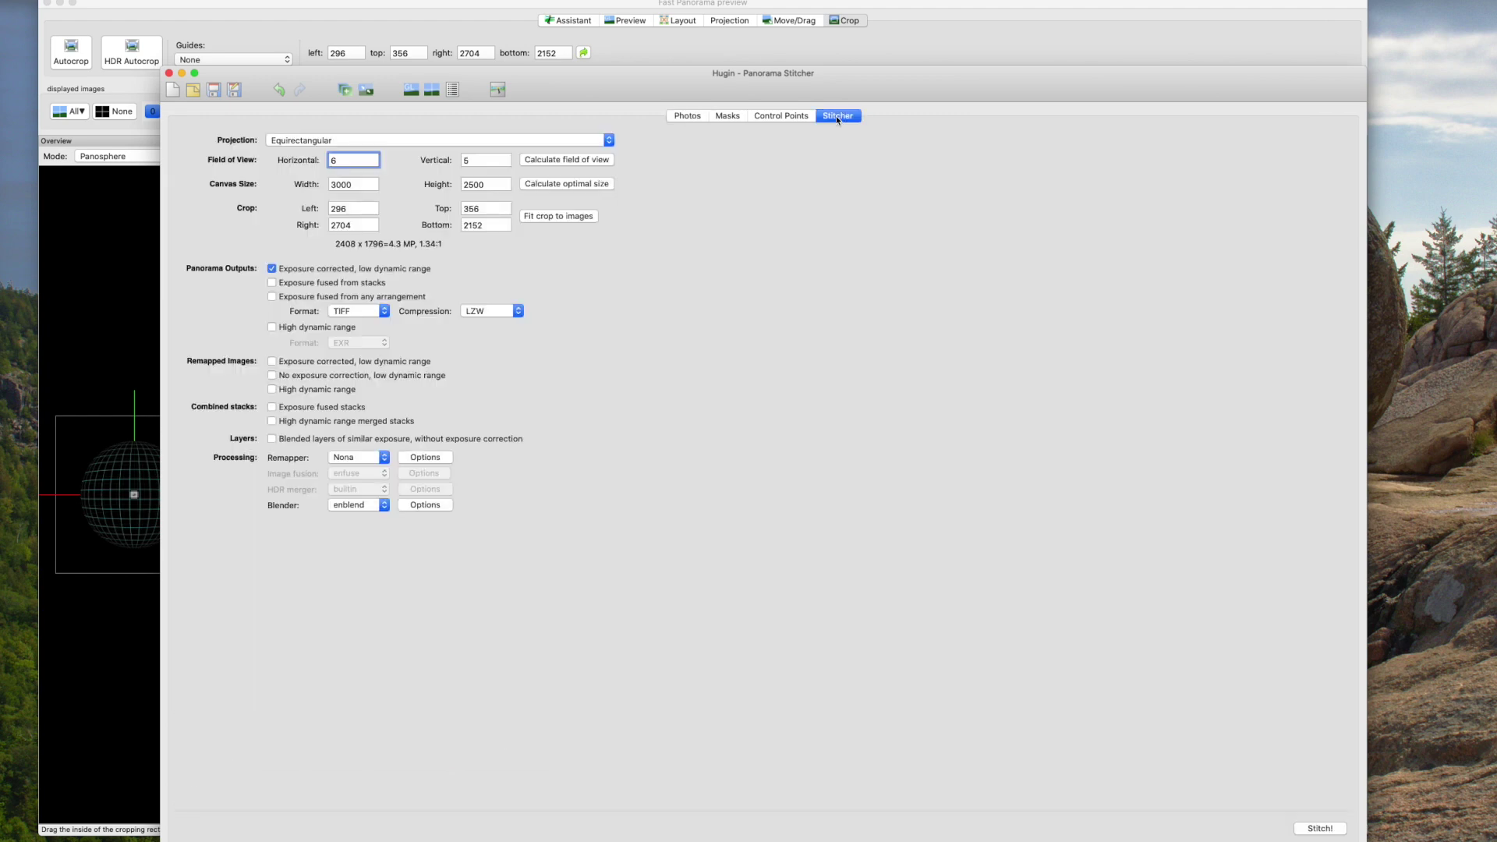
pyautogui.click(271, 268)
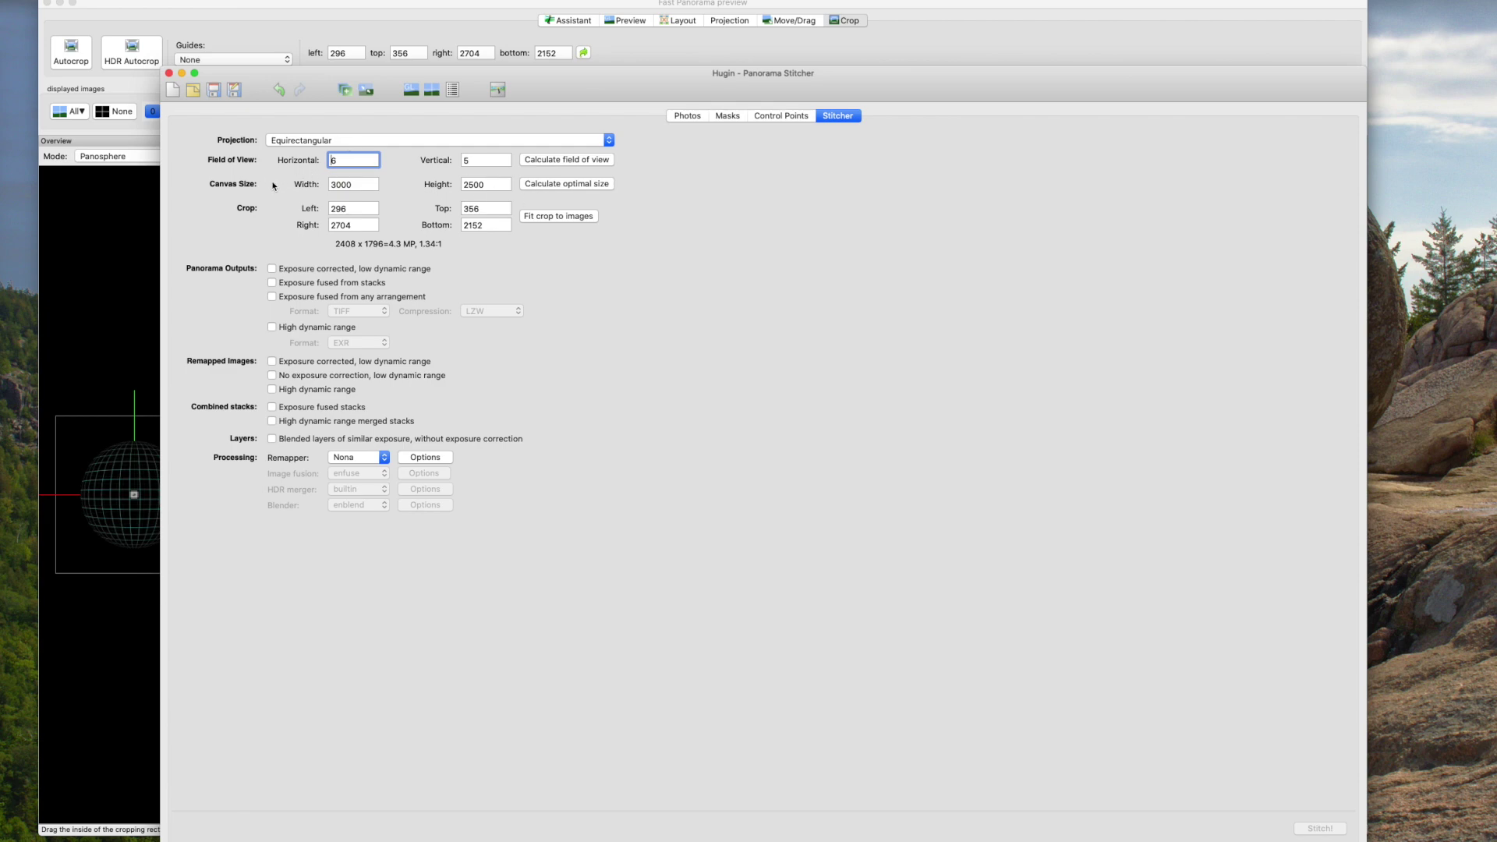
pyautogui.click(570, 188)
pyautogui.click(272, 376)
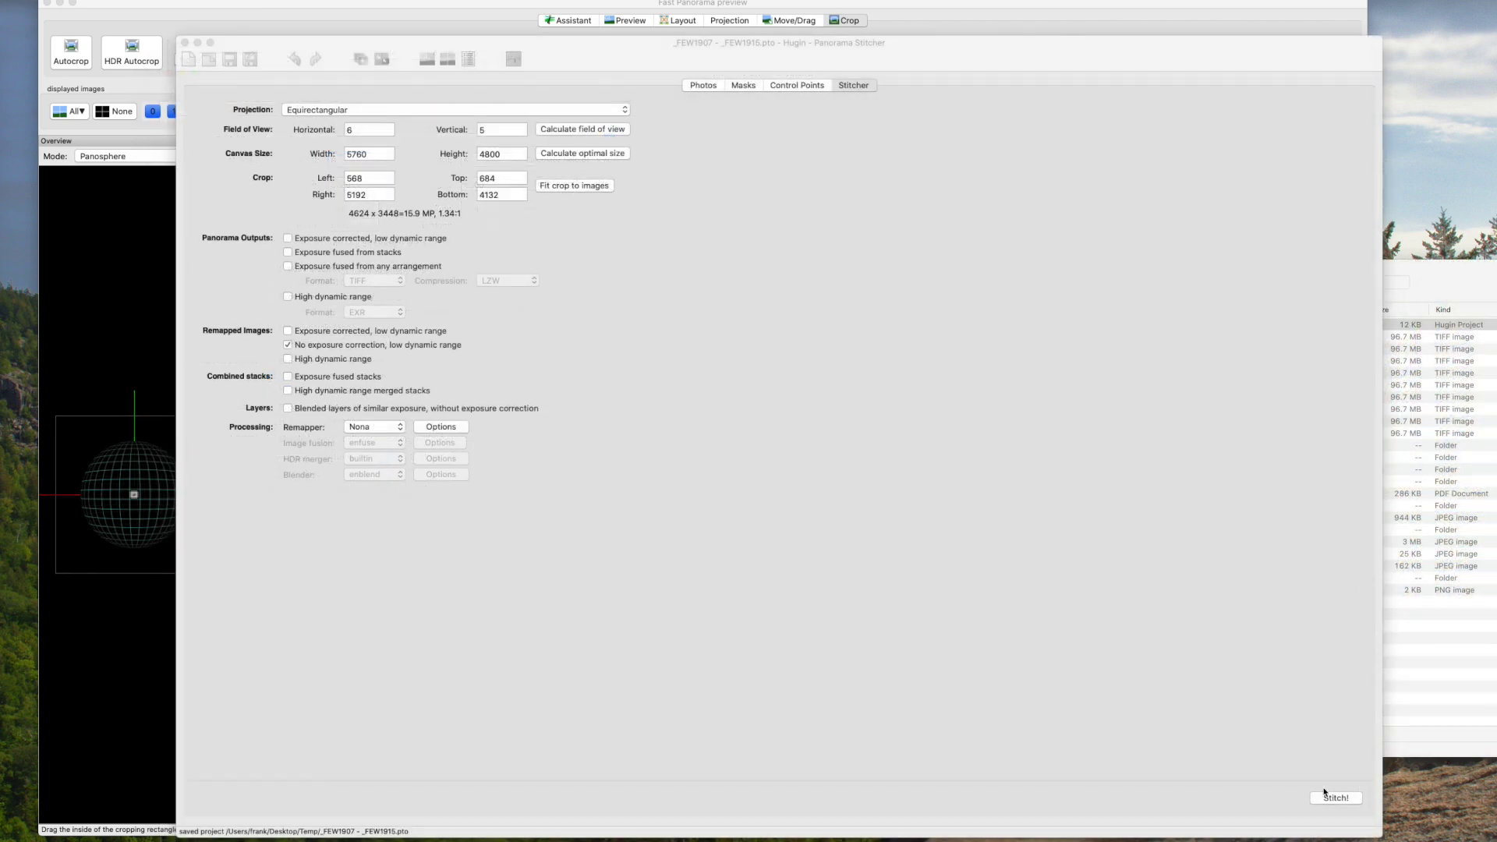
# Step: Stitch the remapped layers with an output prefix starting 'Mach' into the originals' Temp folder
pyautogui.click(1328, 798)
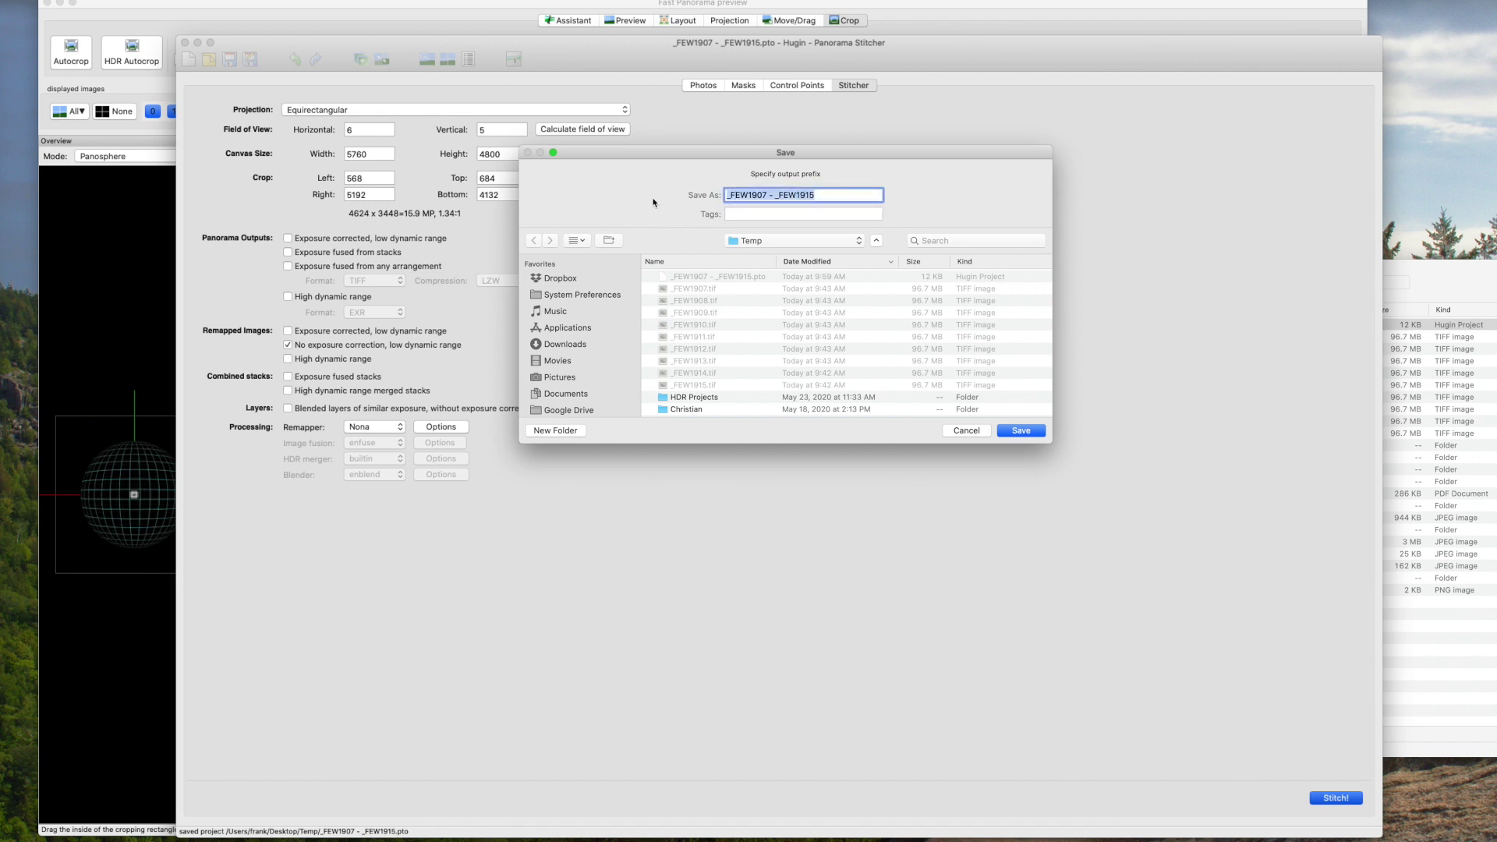
pyautogui.write('Mach5')
pyautogui.click(1020, 431)
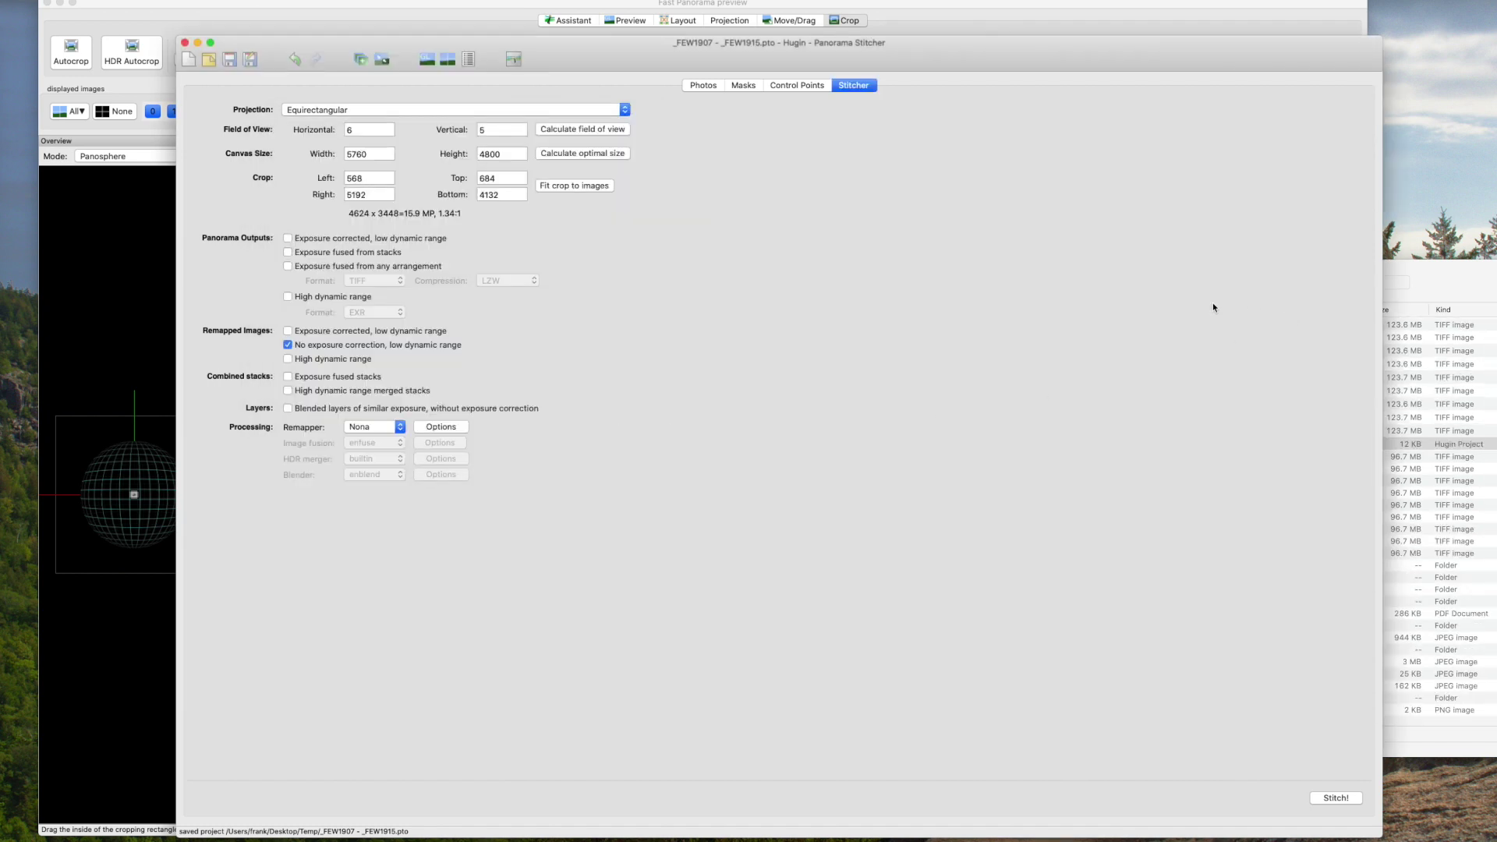
pyautogui.click(1422, 272)
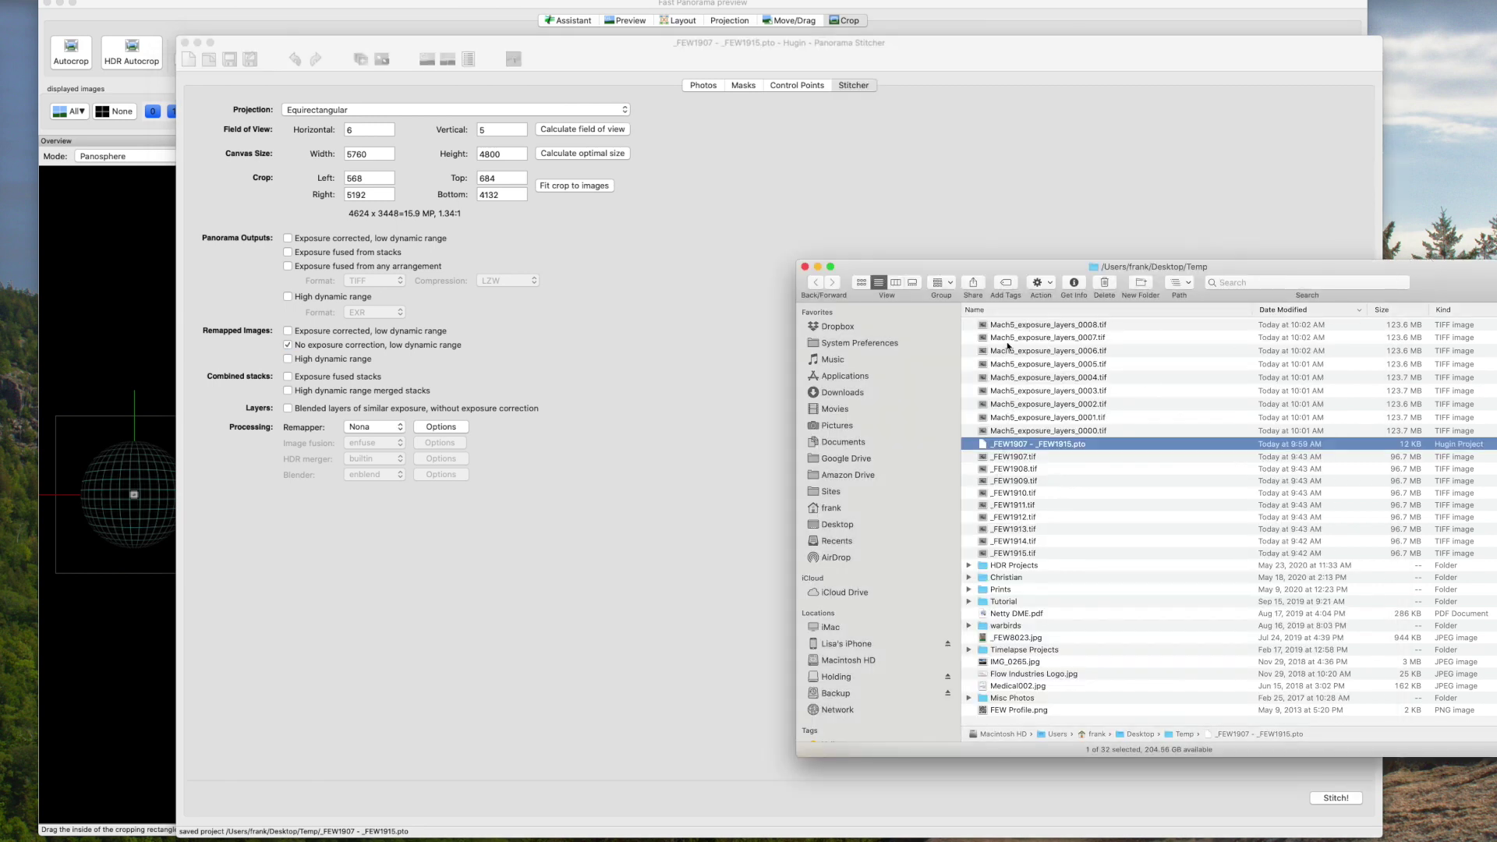
# Step: Quick Look Mach5_exposure_layers_0000.tif and step through the following layers 0001 and 0002
pyautogui.click(1006, 433)
pyautogui.press('space')
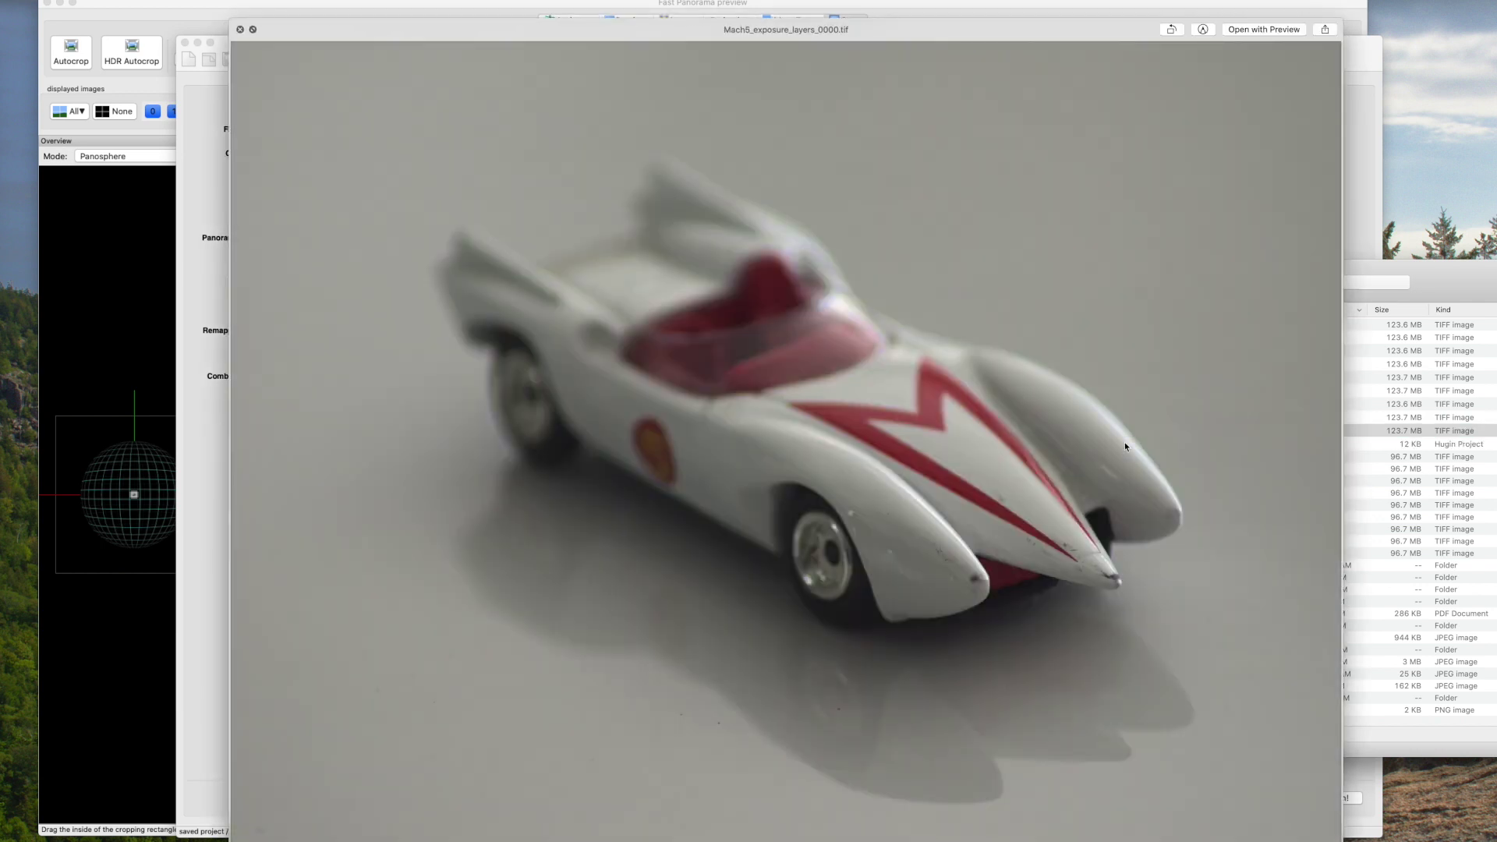
pyautogui.press('Up')
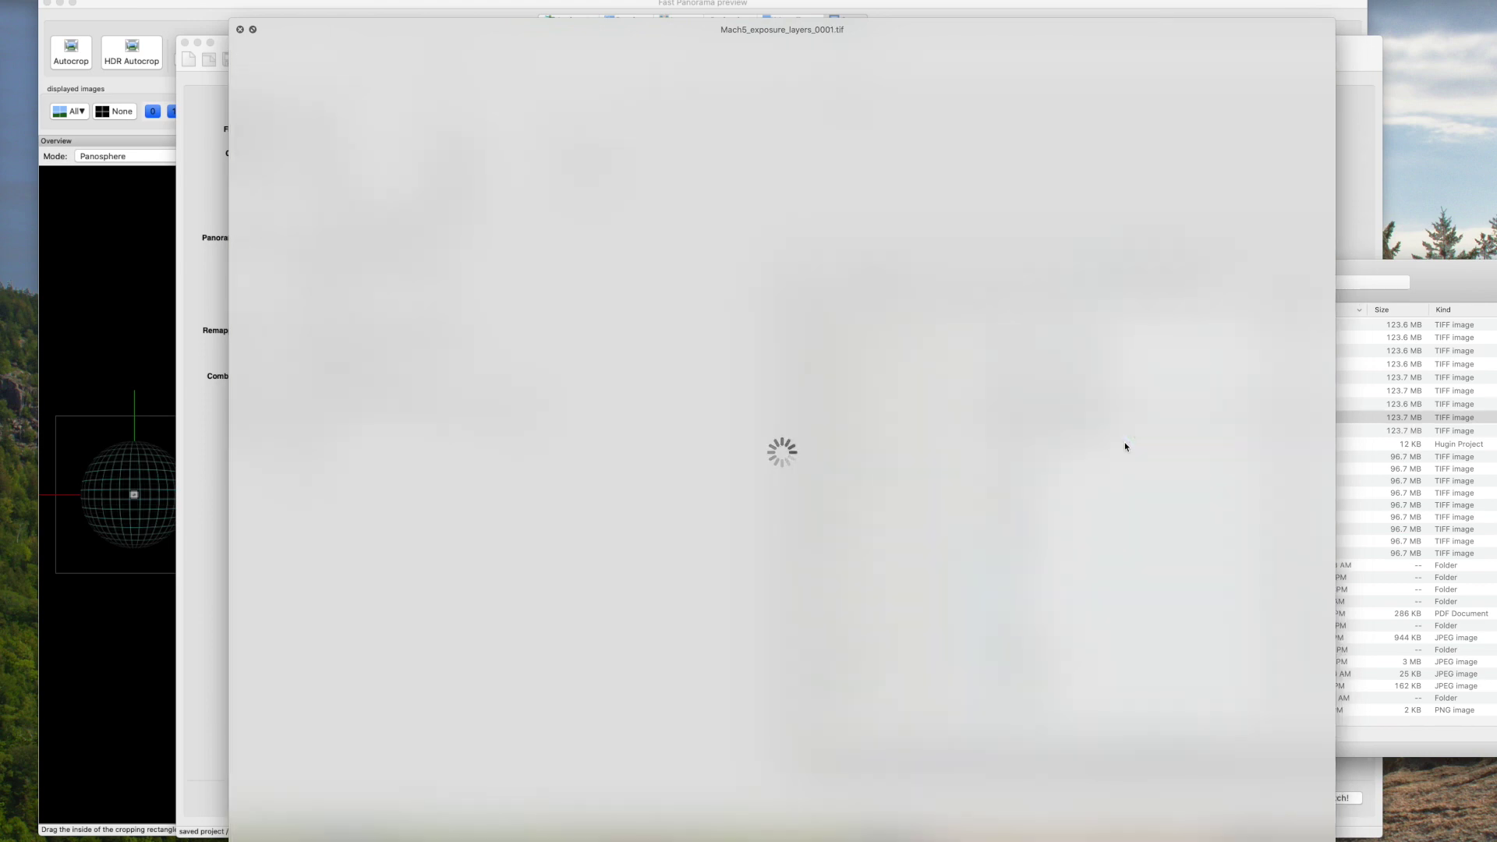
pyautogui.press('Up')
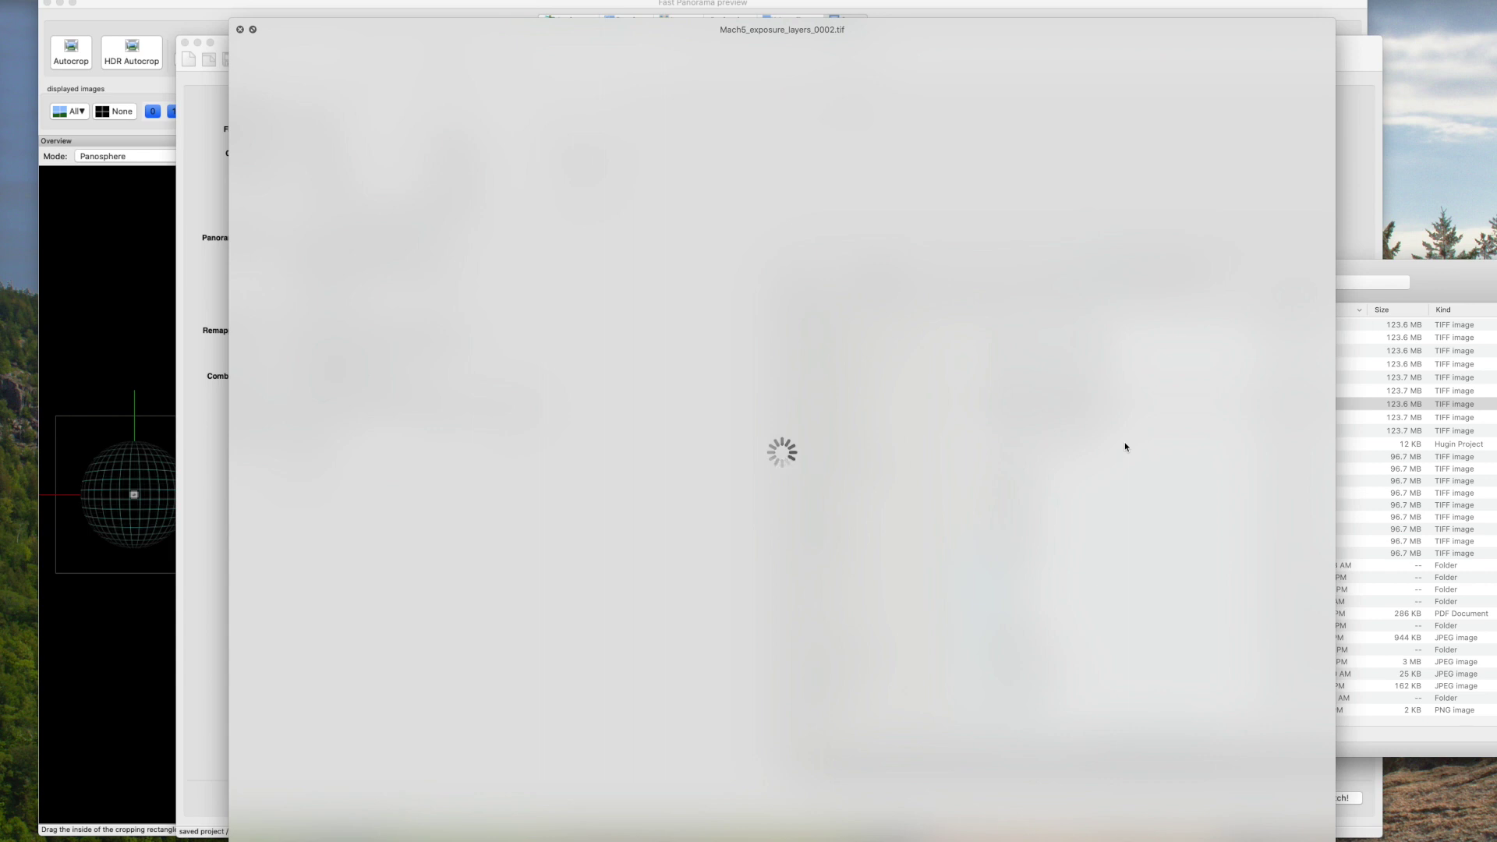
pyautogui.press('Down')
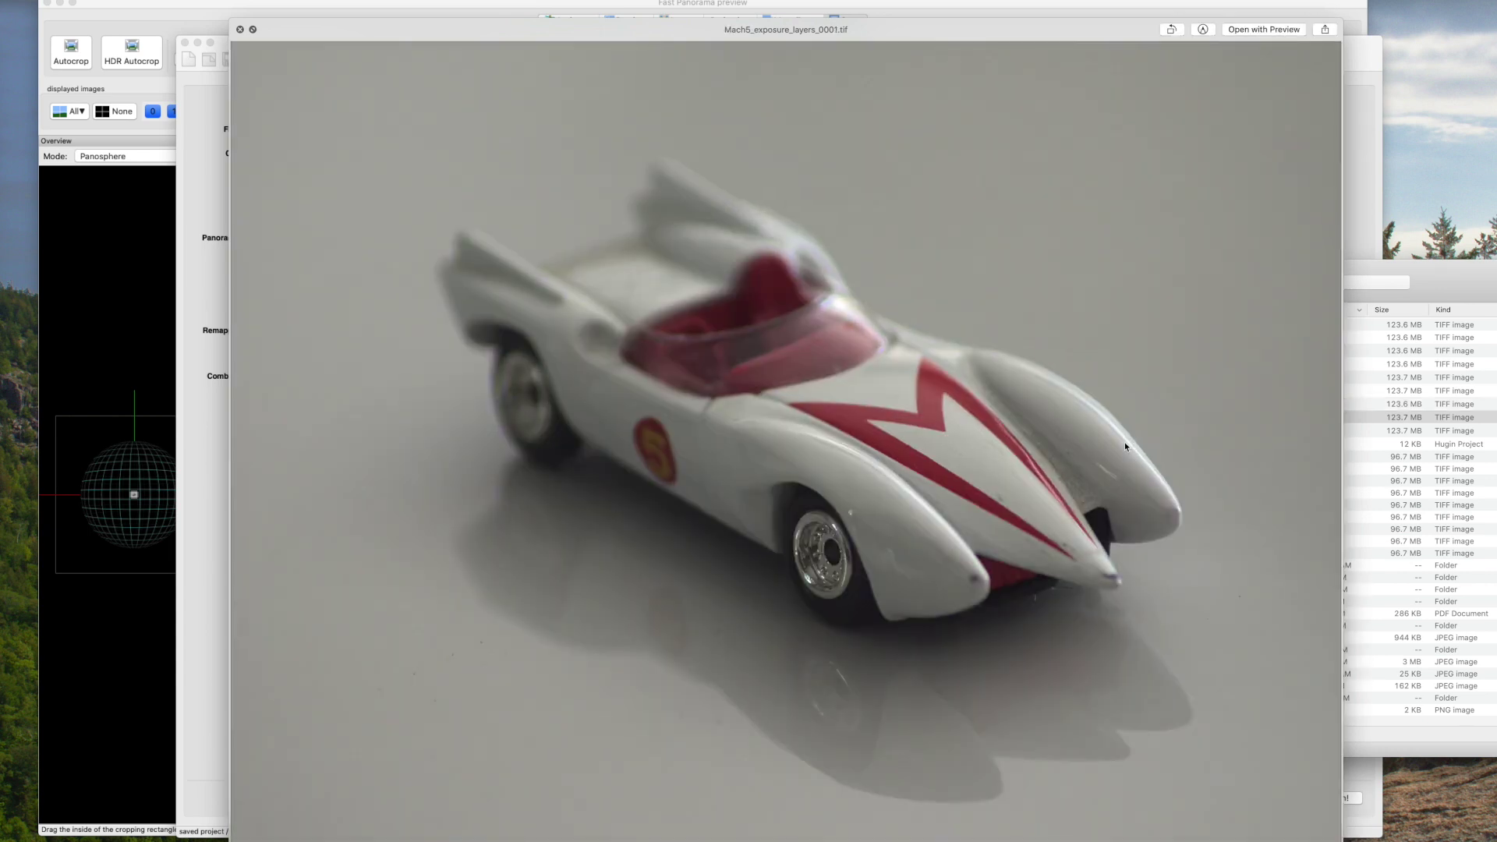
pyautogui.press('Up')
pyautogui.press('Up')
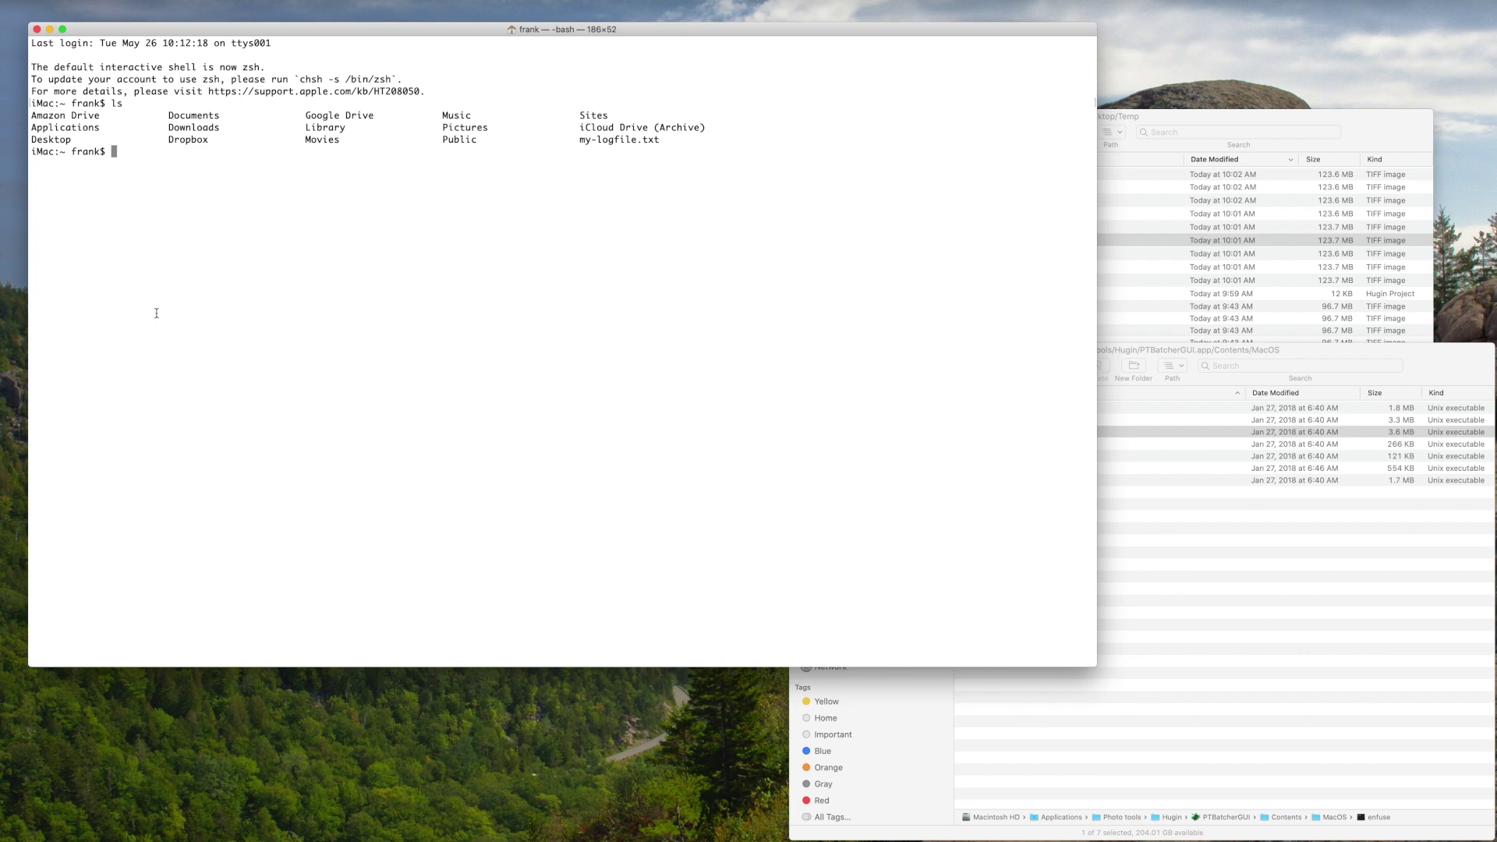
# Step: Change Terminal's working directory to the Desktop Temp folder by dropping in its path after cd
pyautogui.write('cd')
pyautogui.click(1218, 117)
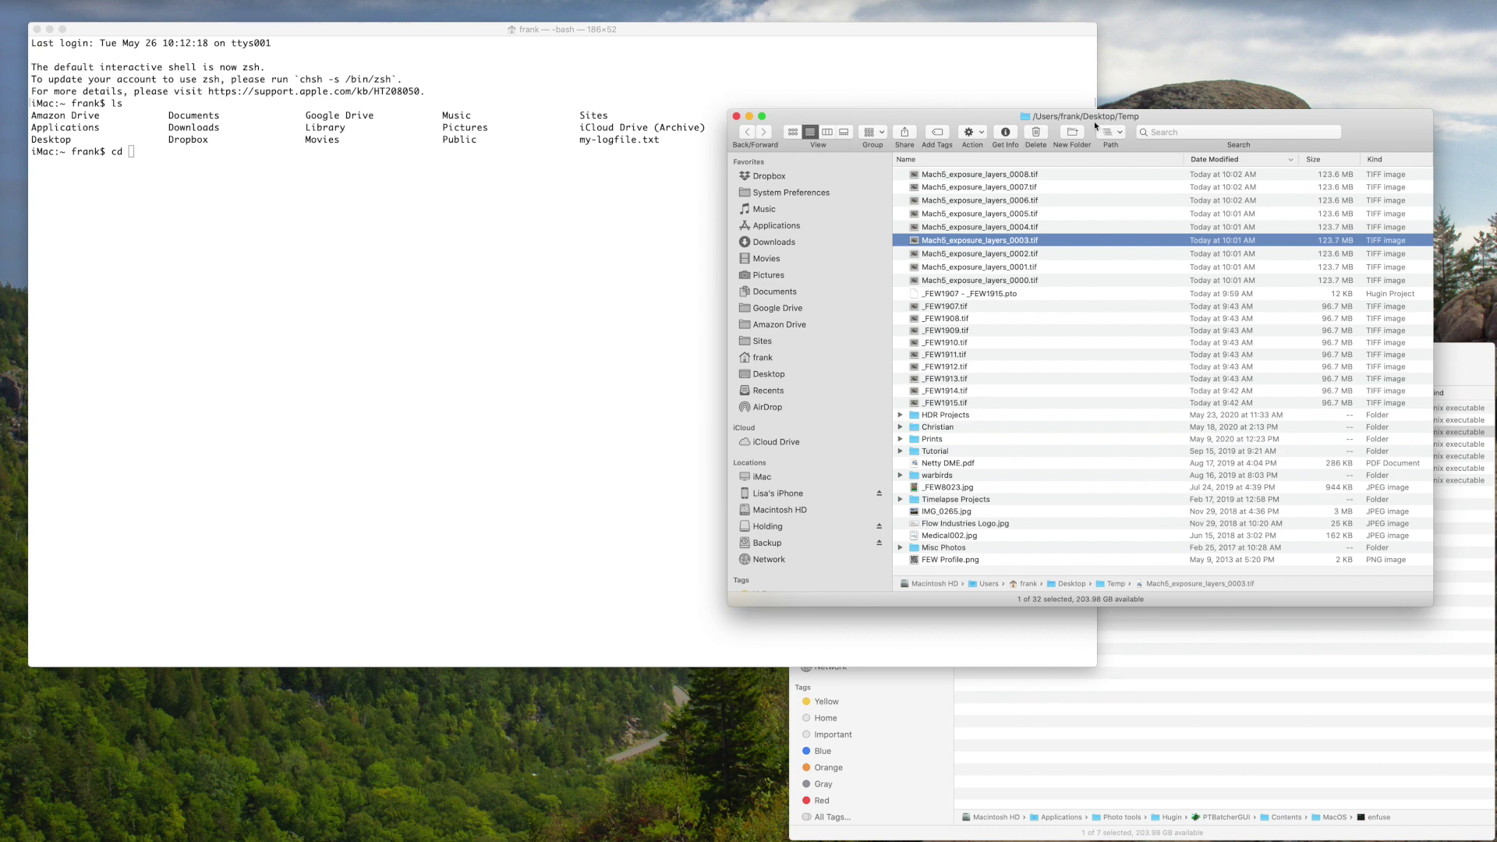
pyautogui.moveTo(1025, 116); pyautogui.dragTo(173, 158)
pyautogui.click(256, 188)
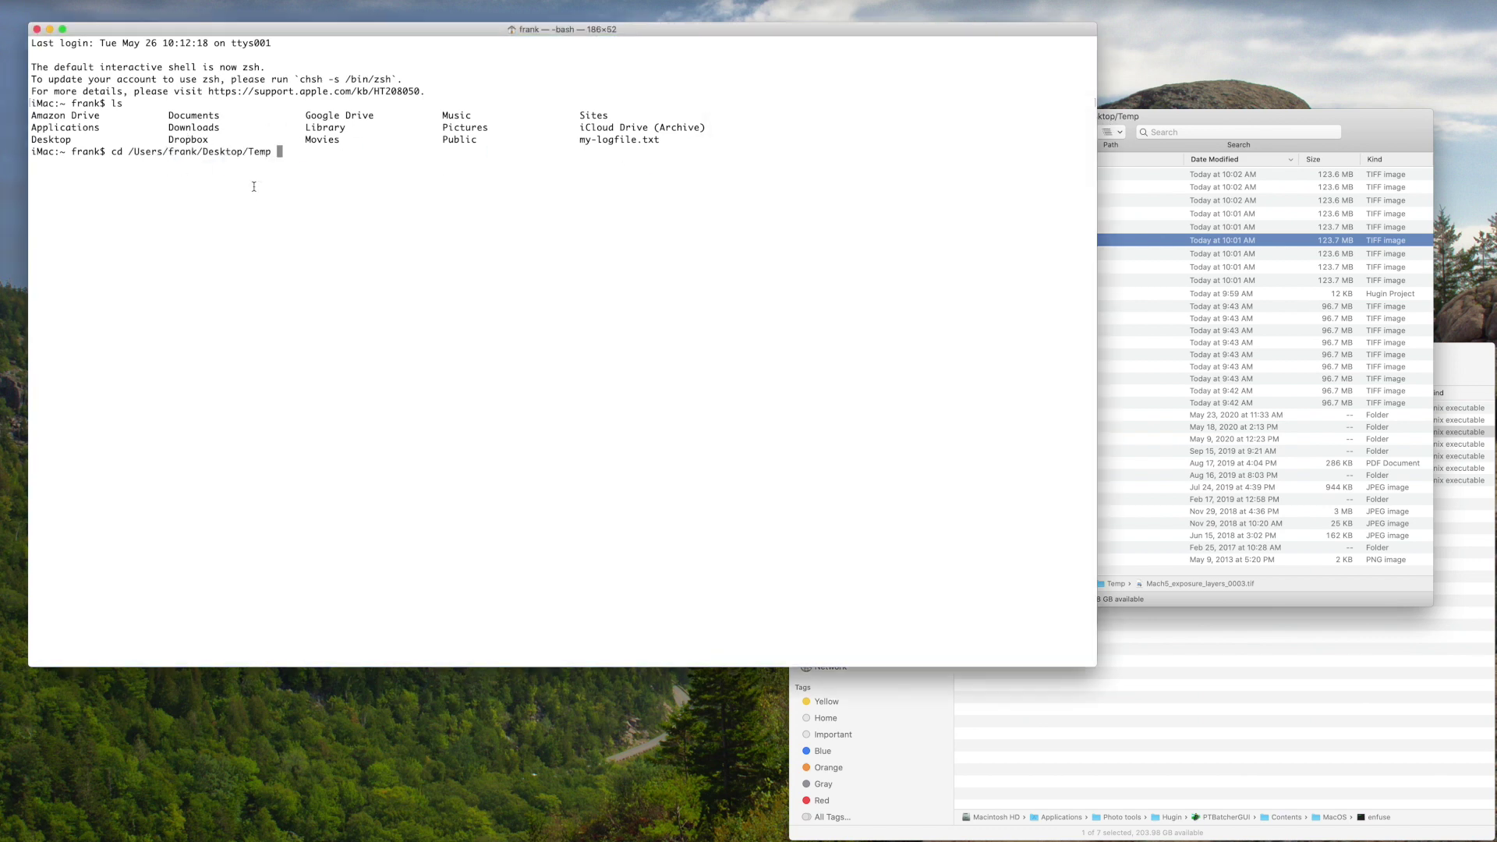
pyautogui.press('Return')
# Step: List the Temp folder's files with ls, alongside the Finder folder containing enfuse
pyautogui.write('ls')
pyautogui.press('Return')
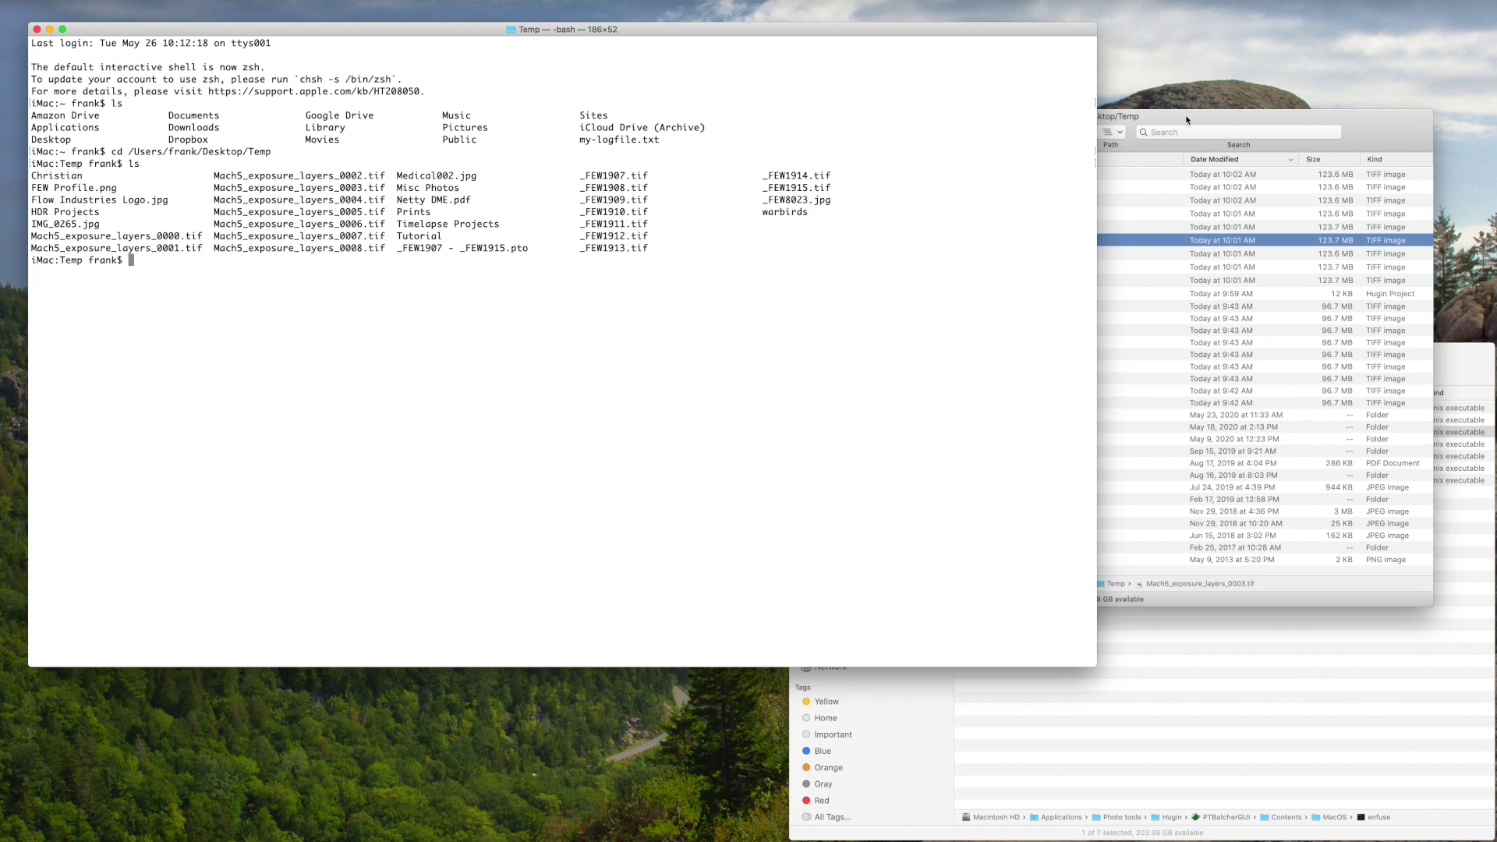
pyautogui.click(1473, 359)
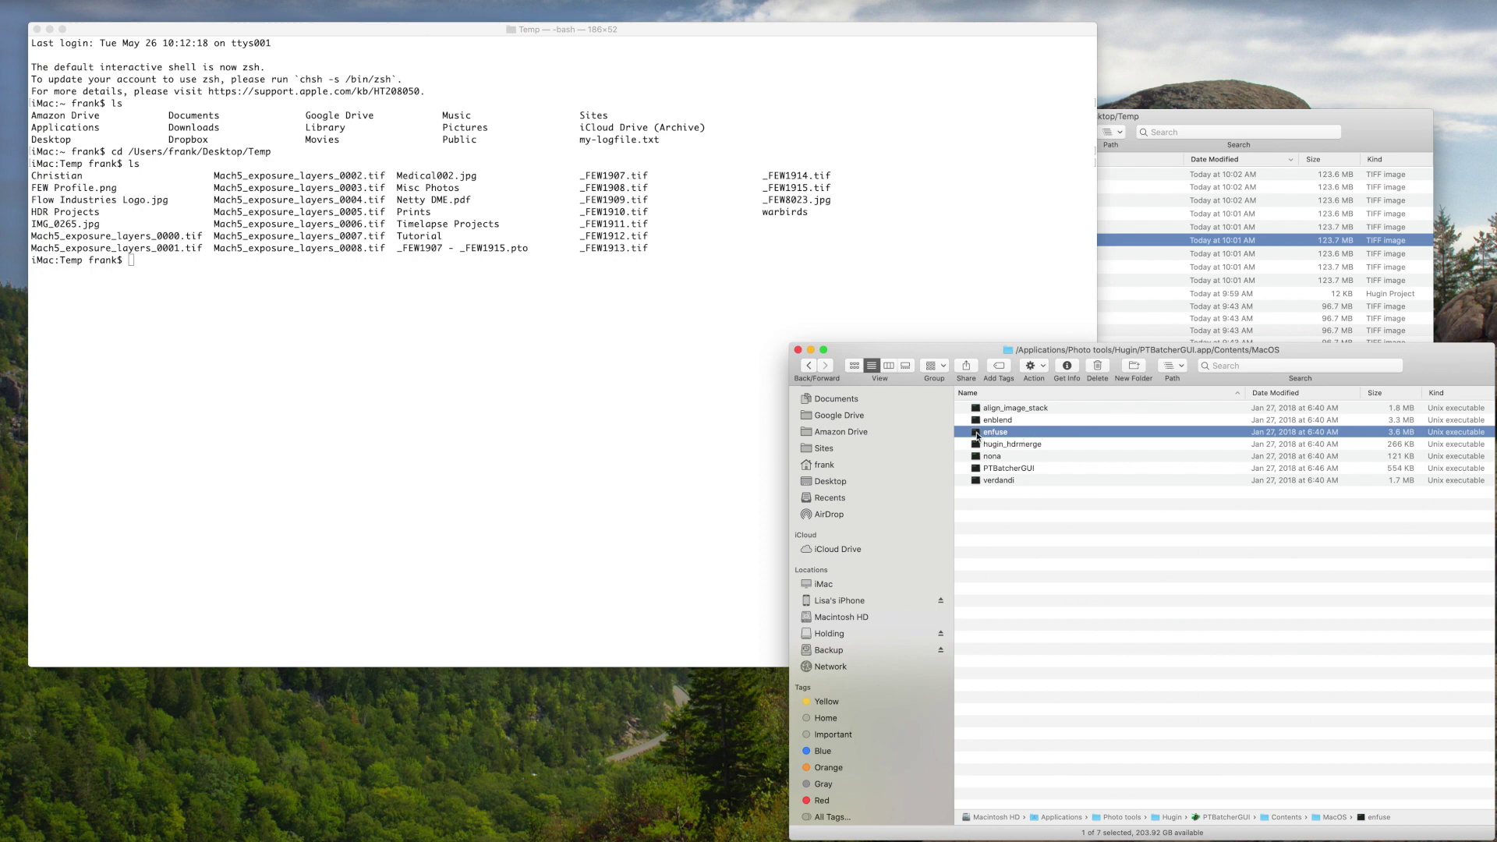
pyautogui.moveTo(976, 436); pyautogui.dragTo(195, 277)
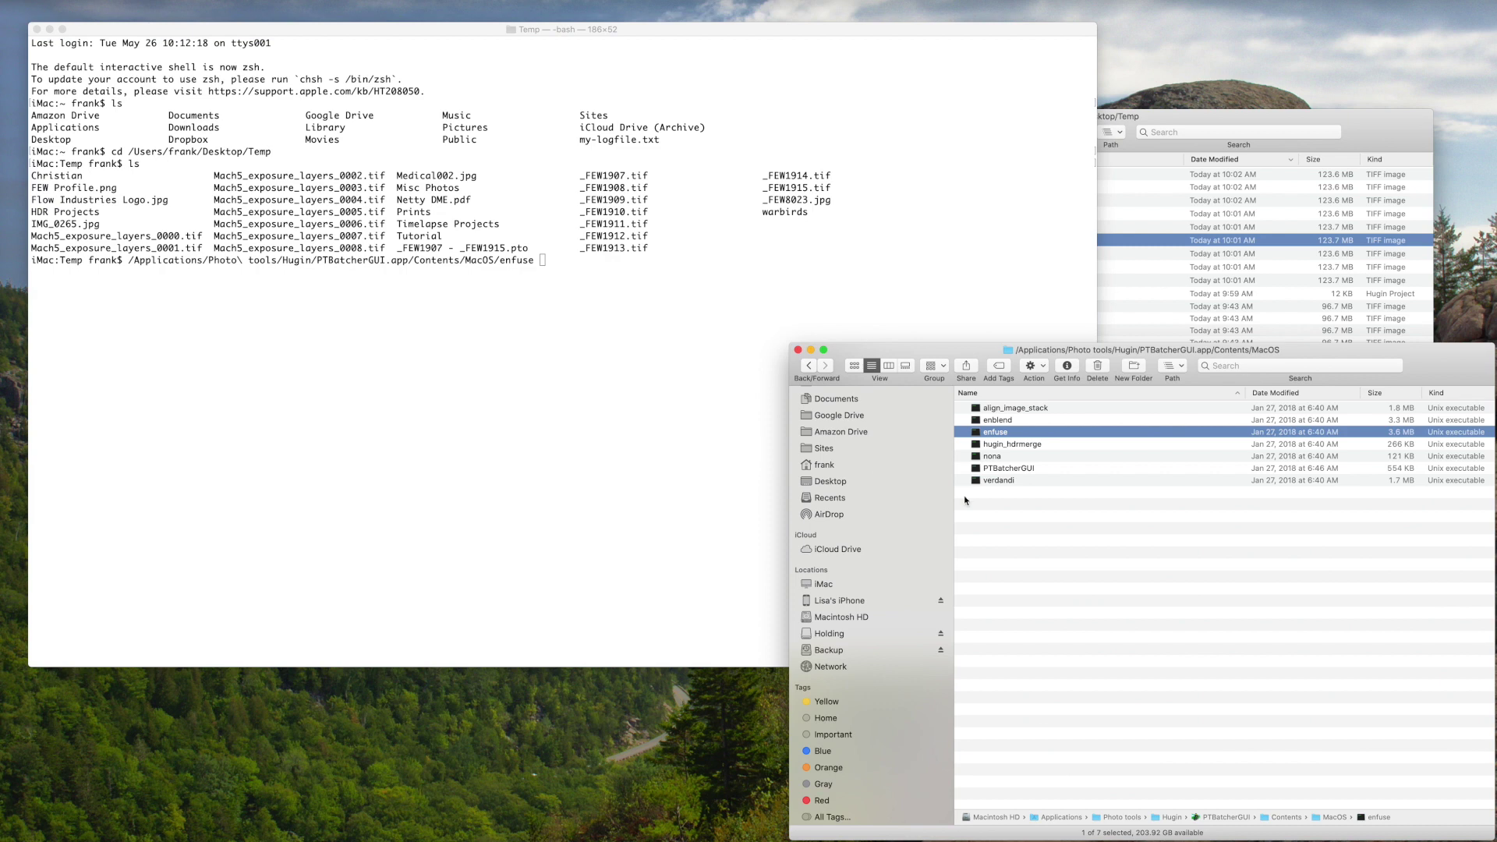
pyautogui.click(458, 72)
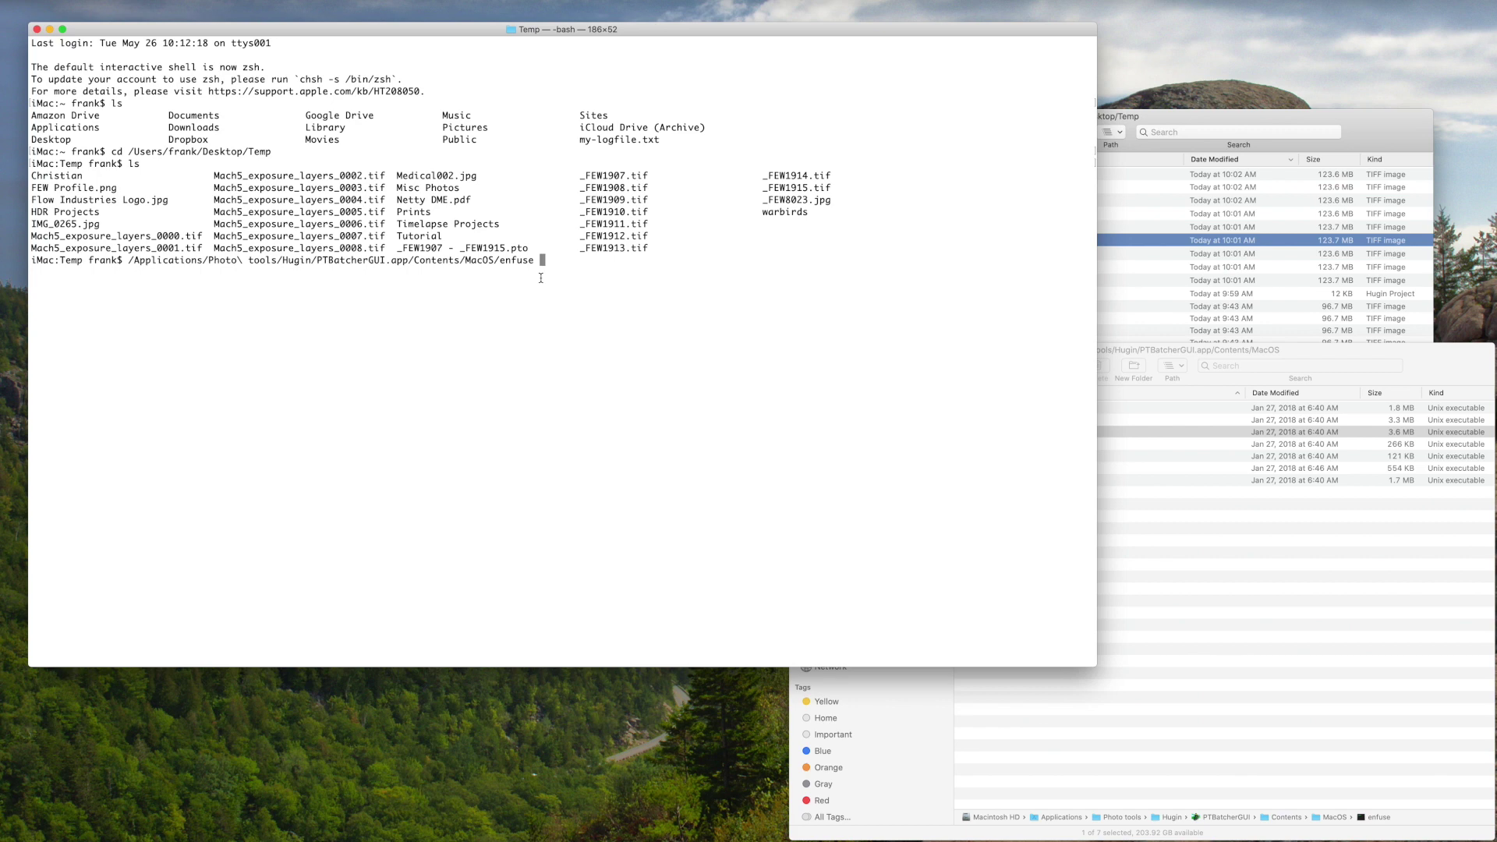
pyautogui.write('--0help')
pyautogui.press('Return')
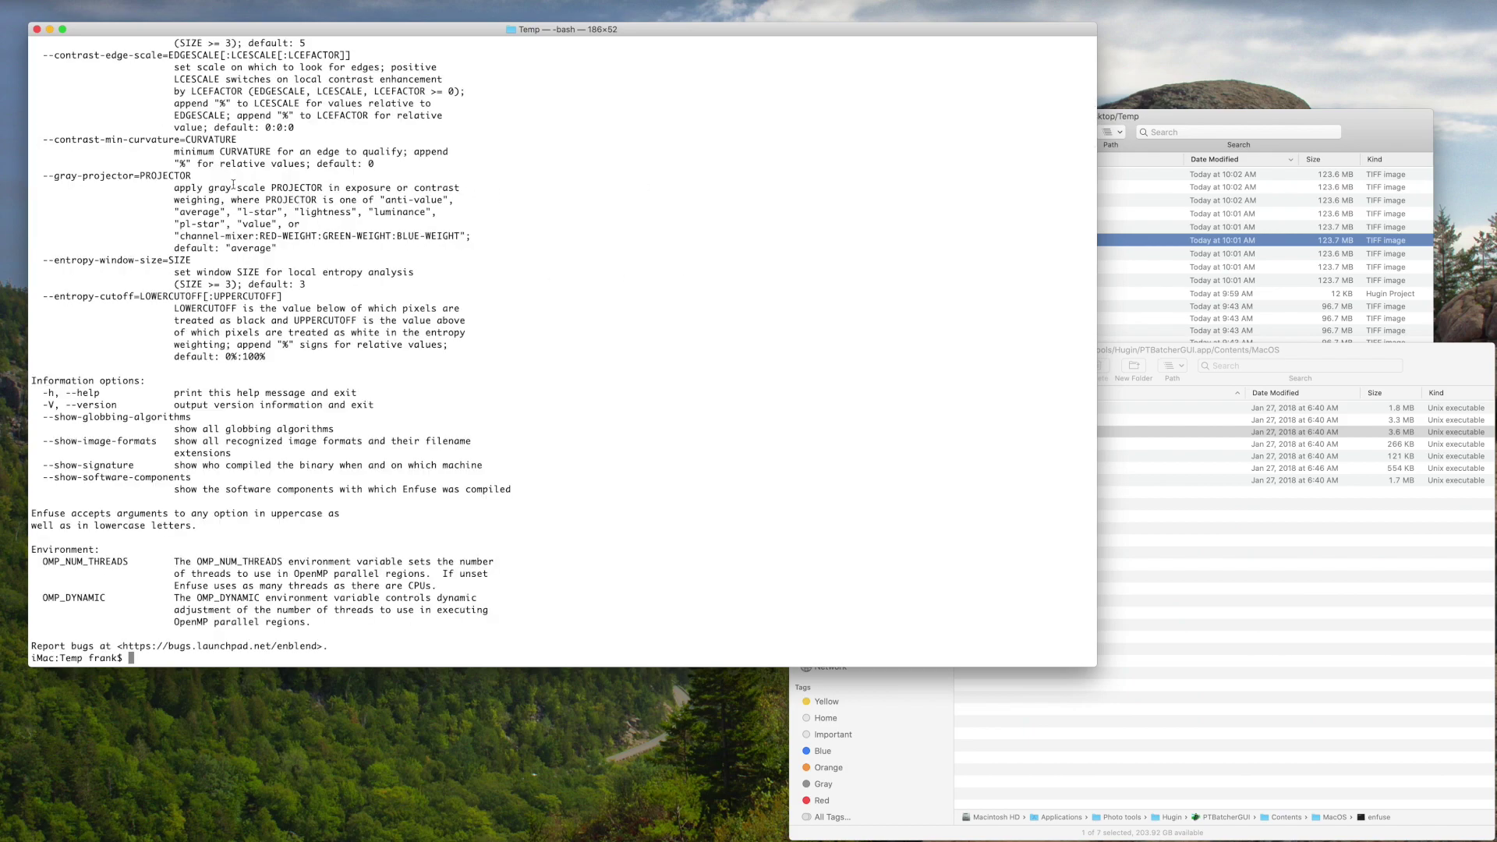
pyautogui.scroll(20, 233, 185)
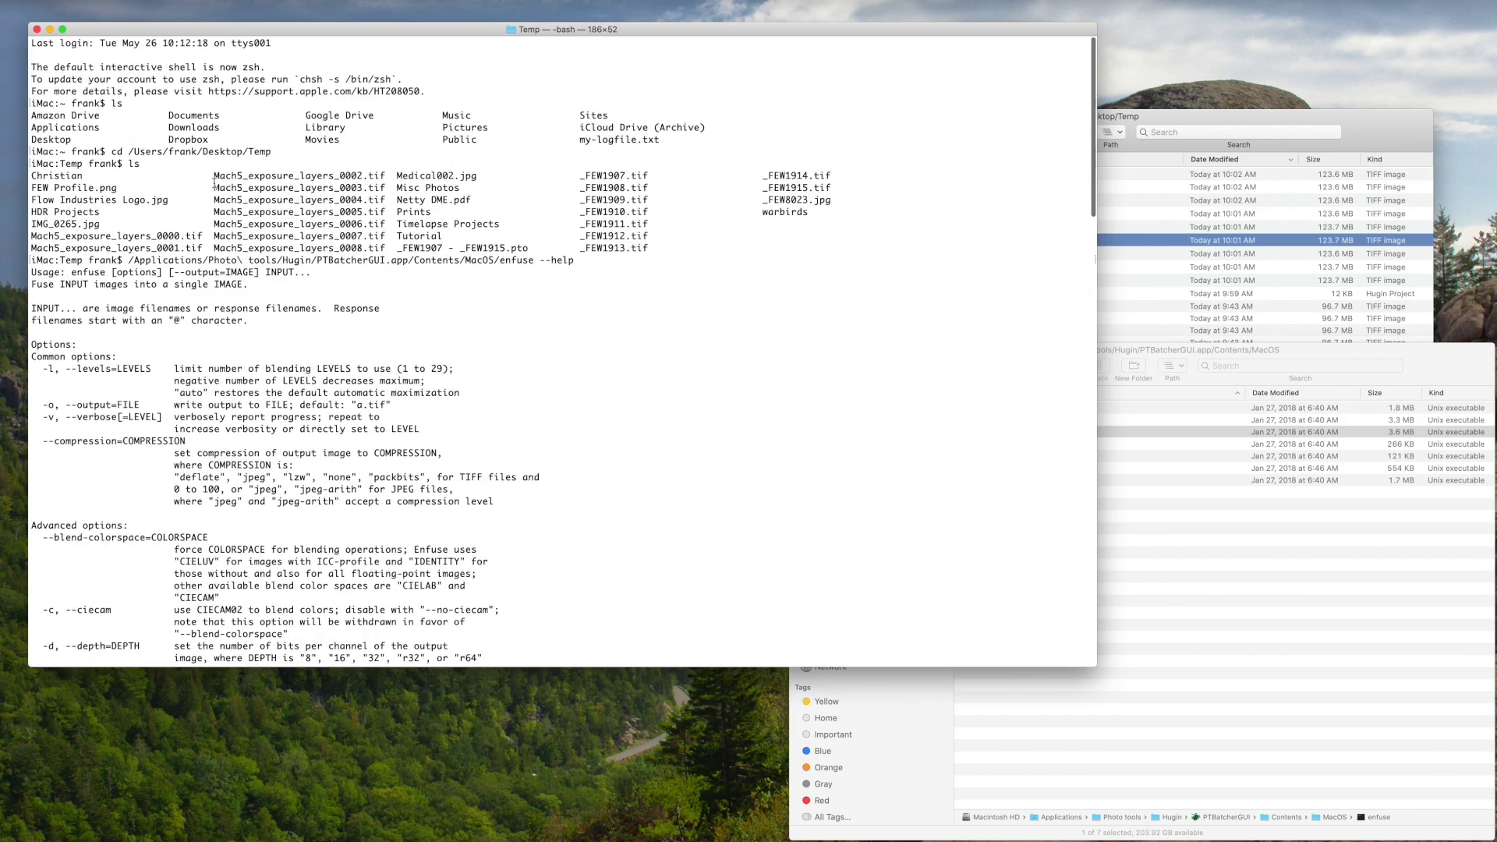
pyautogui.scroll(-3, 216, 183)
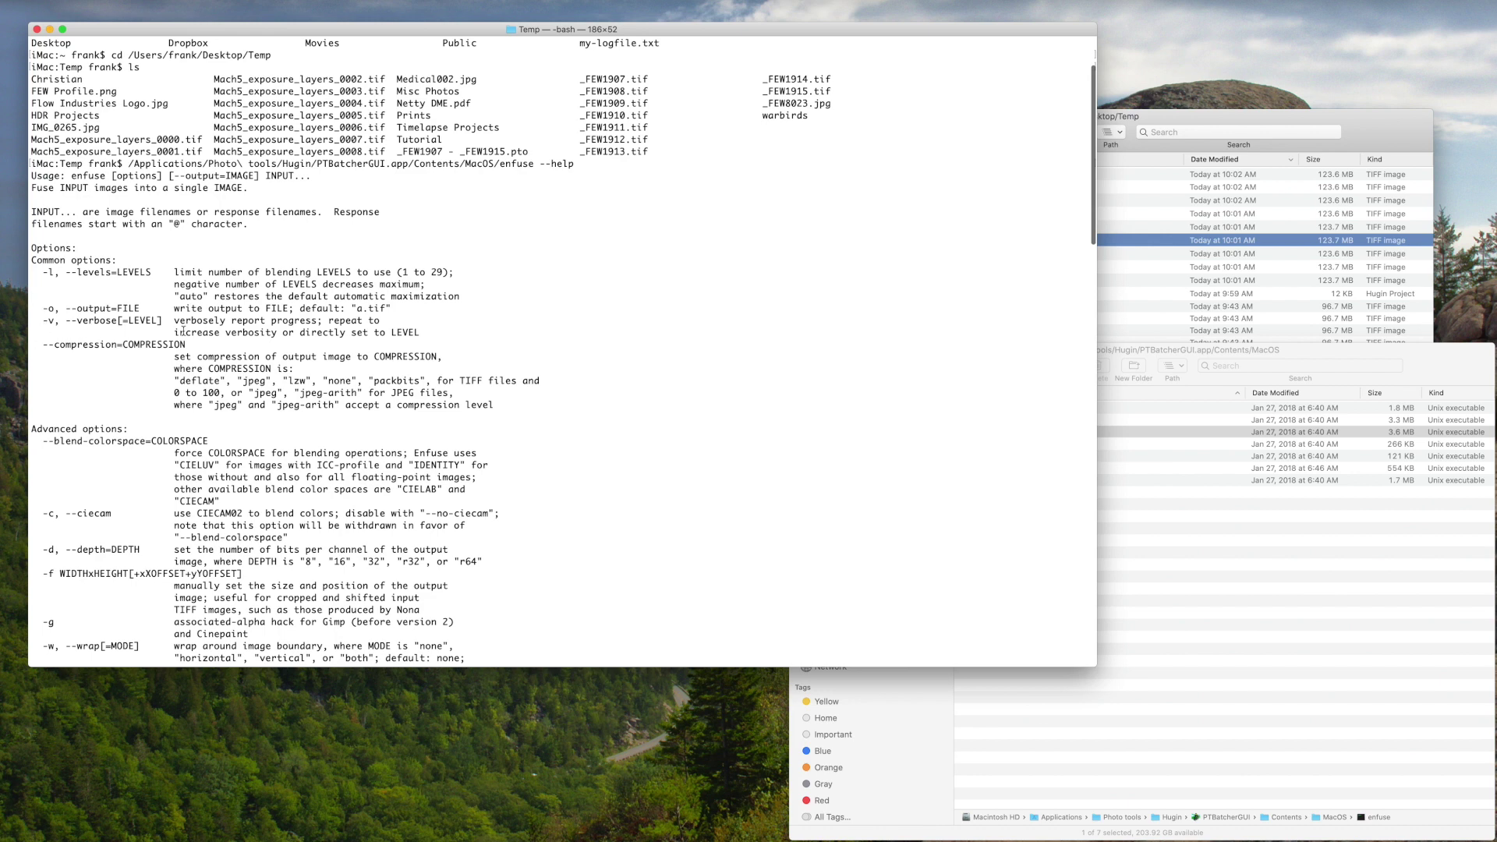
pyautogui.scroll(-4, 183, 330)
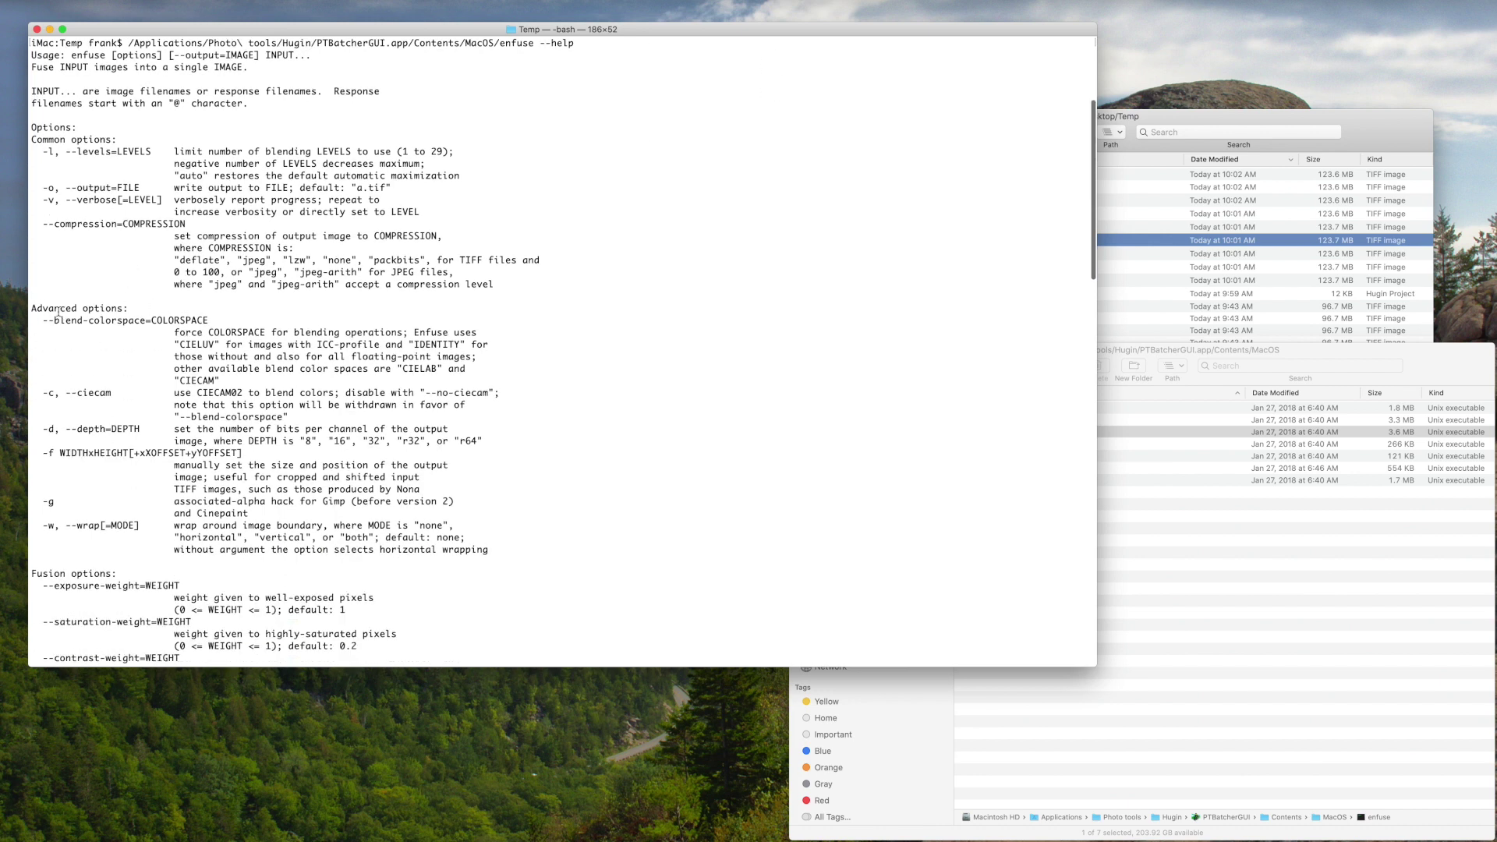
pyautogui.scroll(-2, 74, 336)
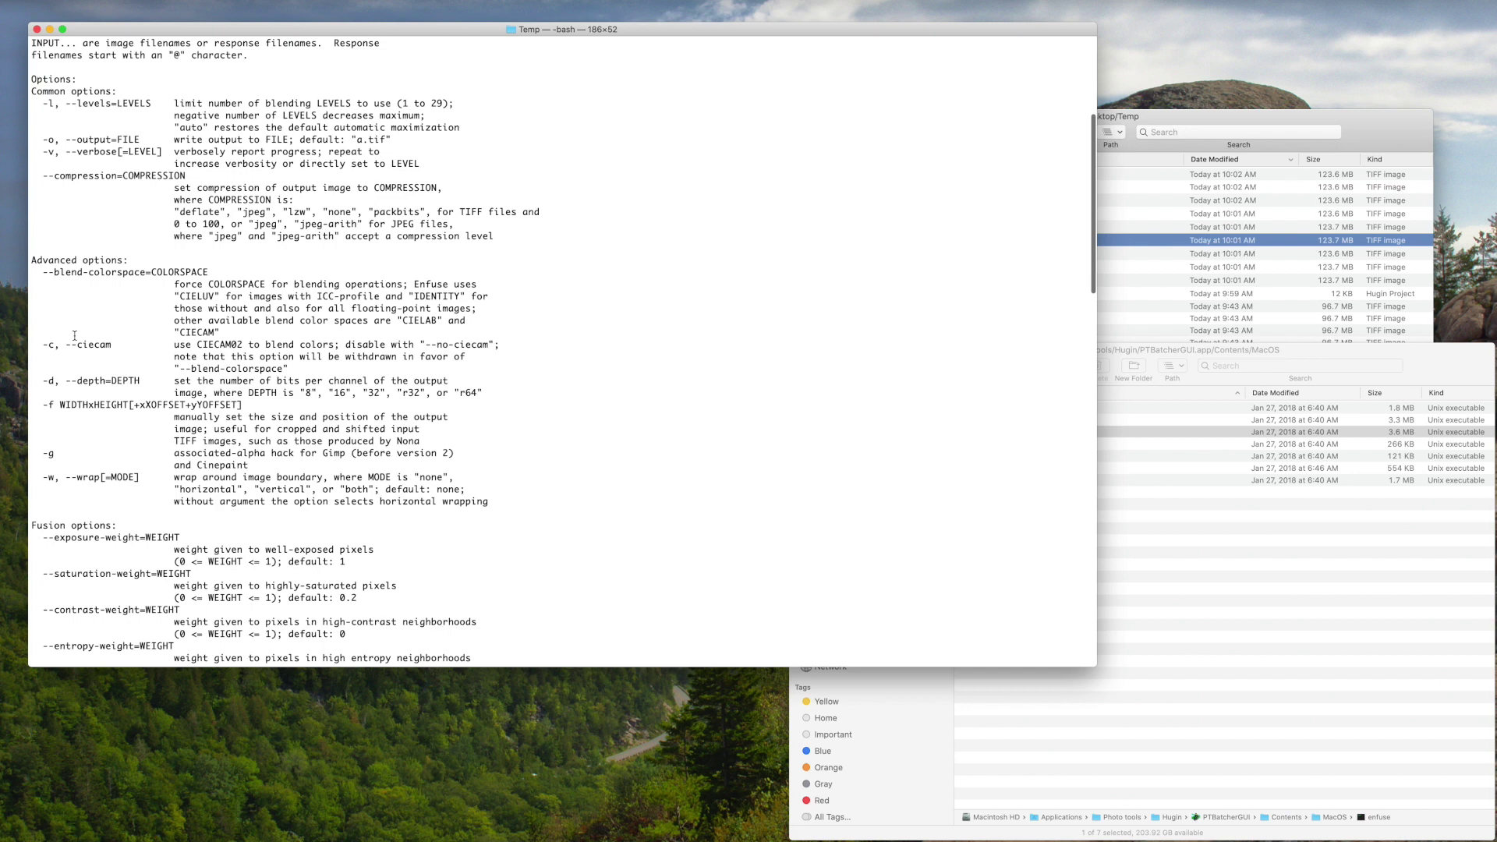
pyautogui.scroll(-5, 74, 336)
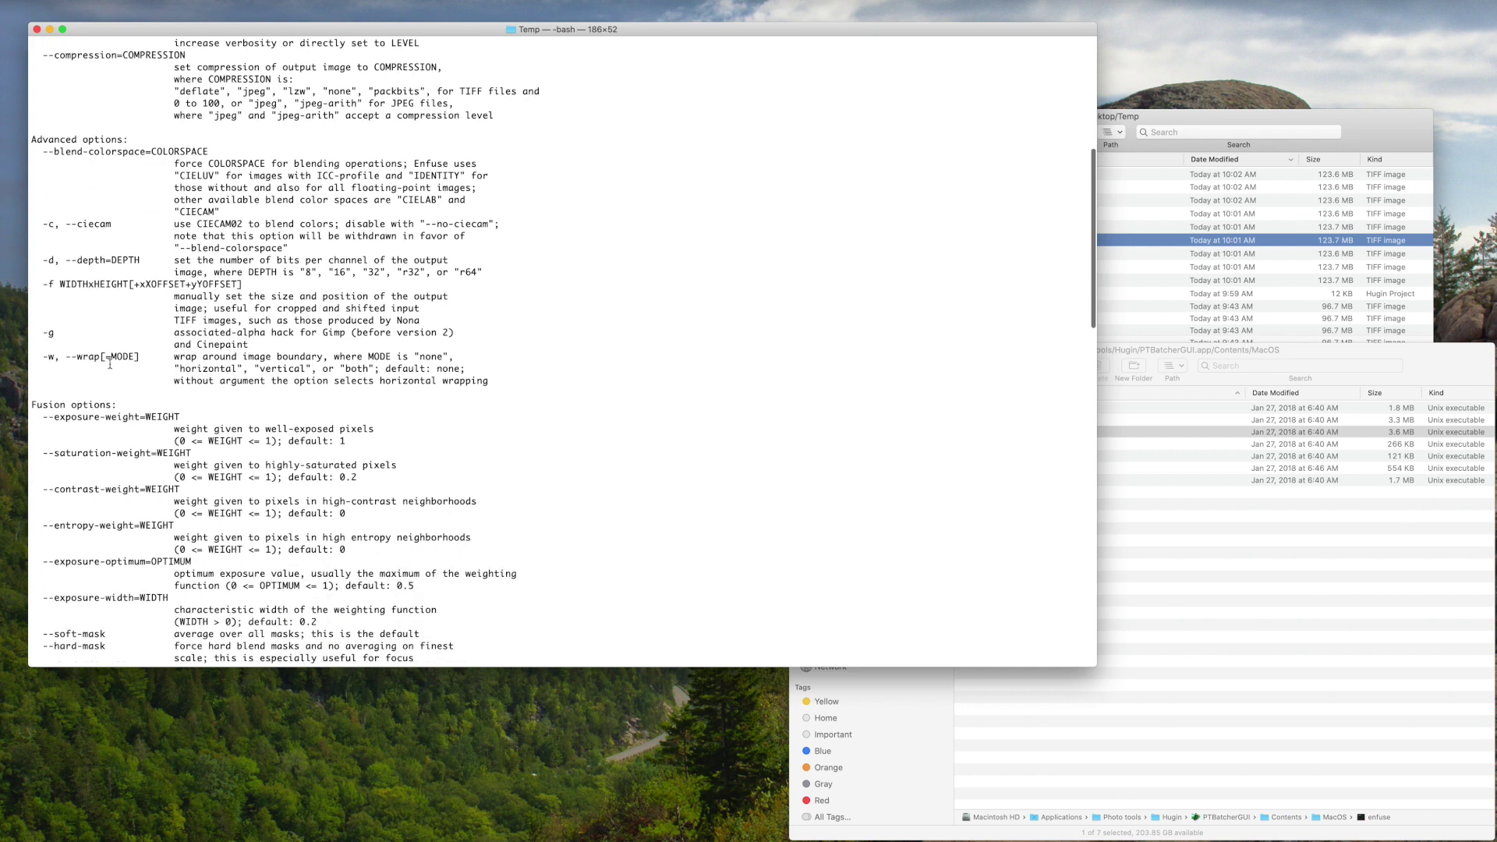
pyautogui.scroll(-7, 110, 363)
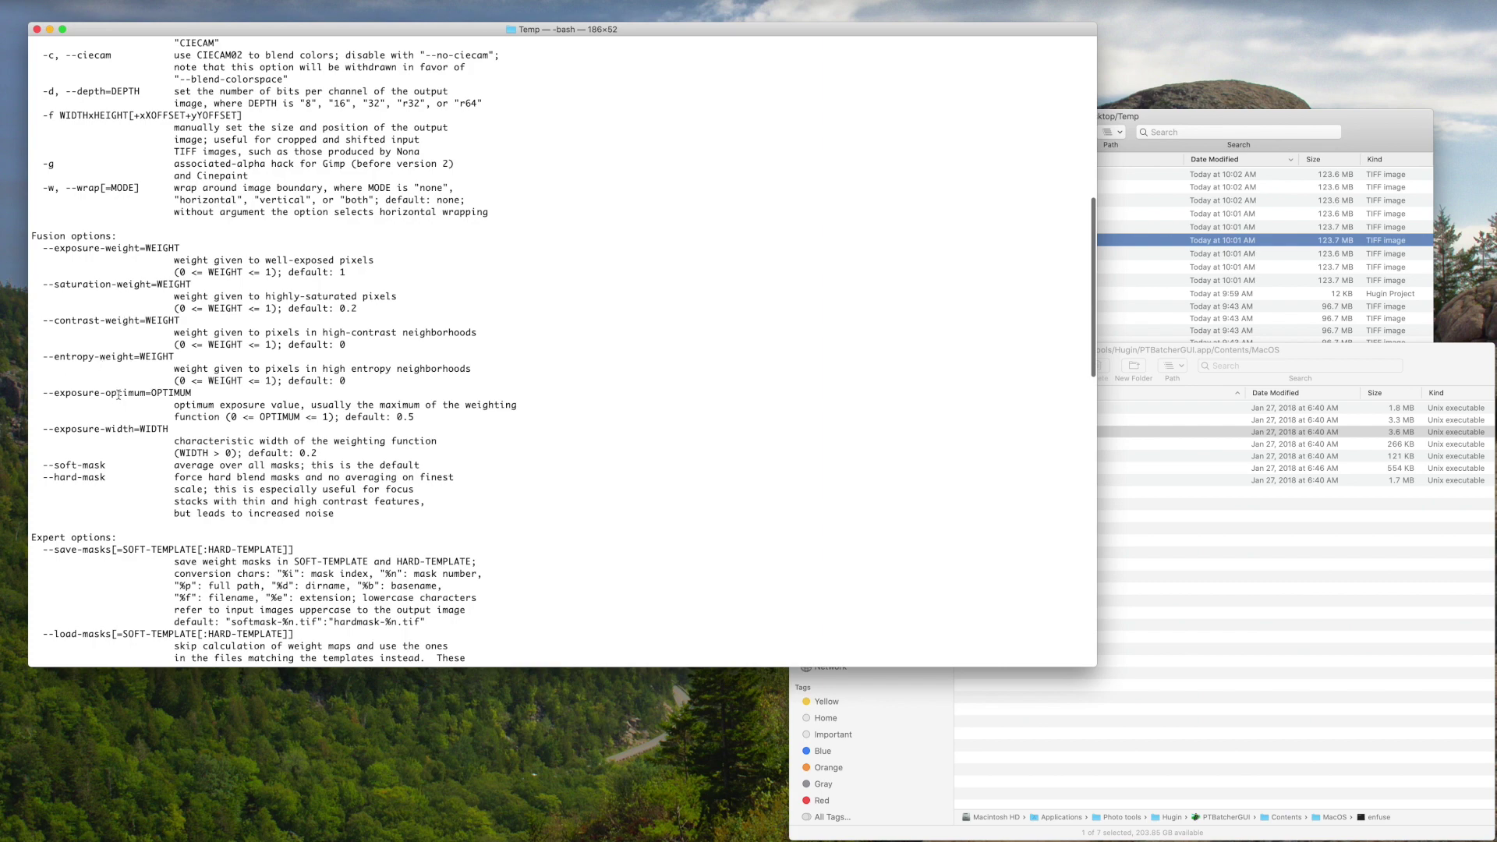
pyautogui.scroll(-12, 118, 393)
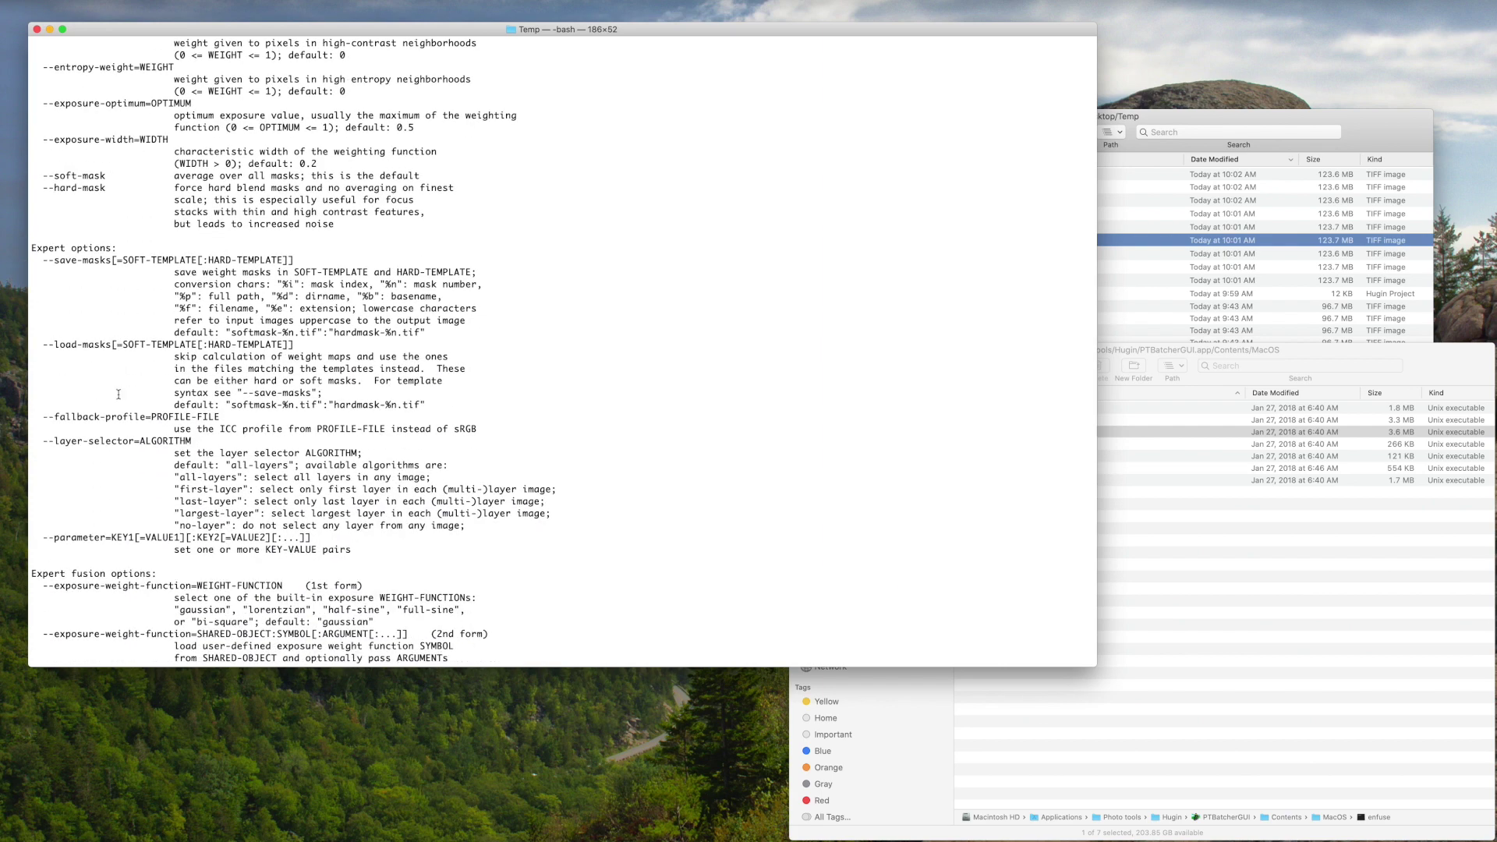
pyautogui.scroll(20, 119, 394)
pyautogui.scroll(2, 118, 393)
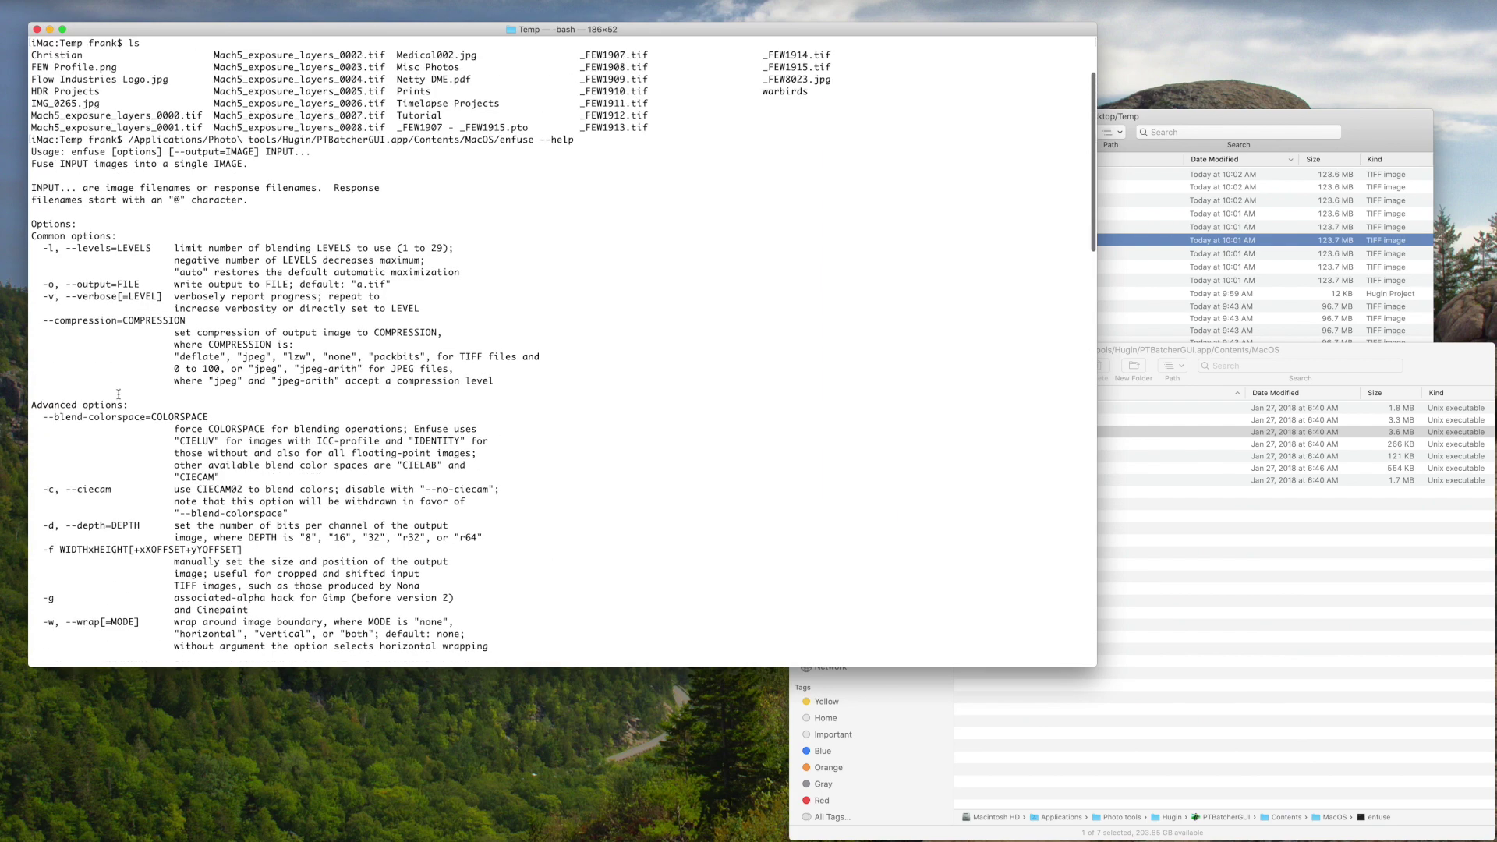
pyautogui.scroll(5, 118, 393)
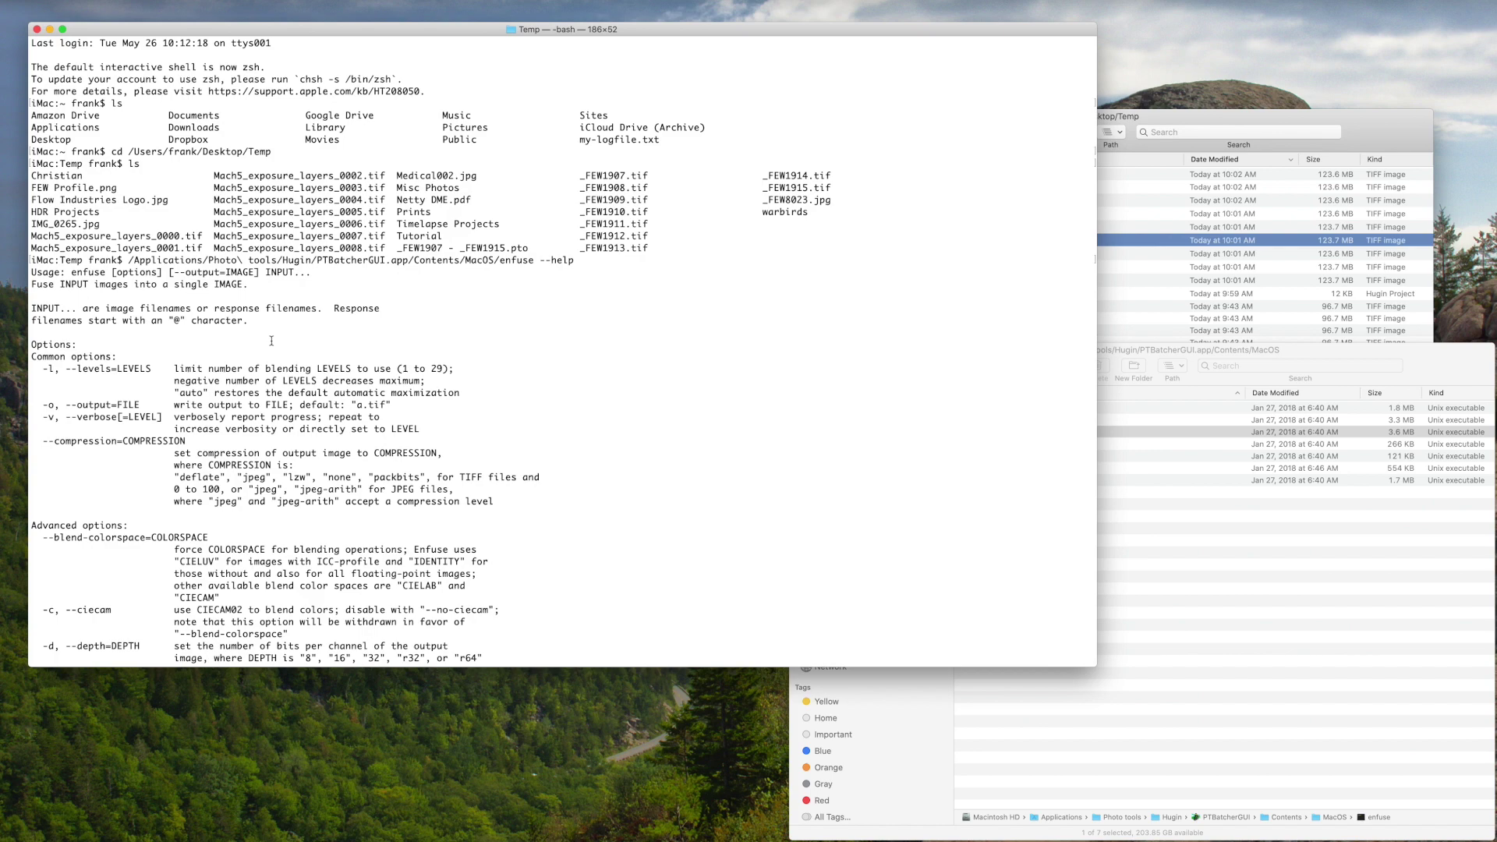
pyautogui.scroll(-20, 271, 340)
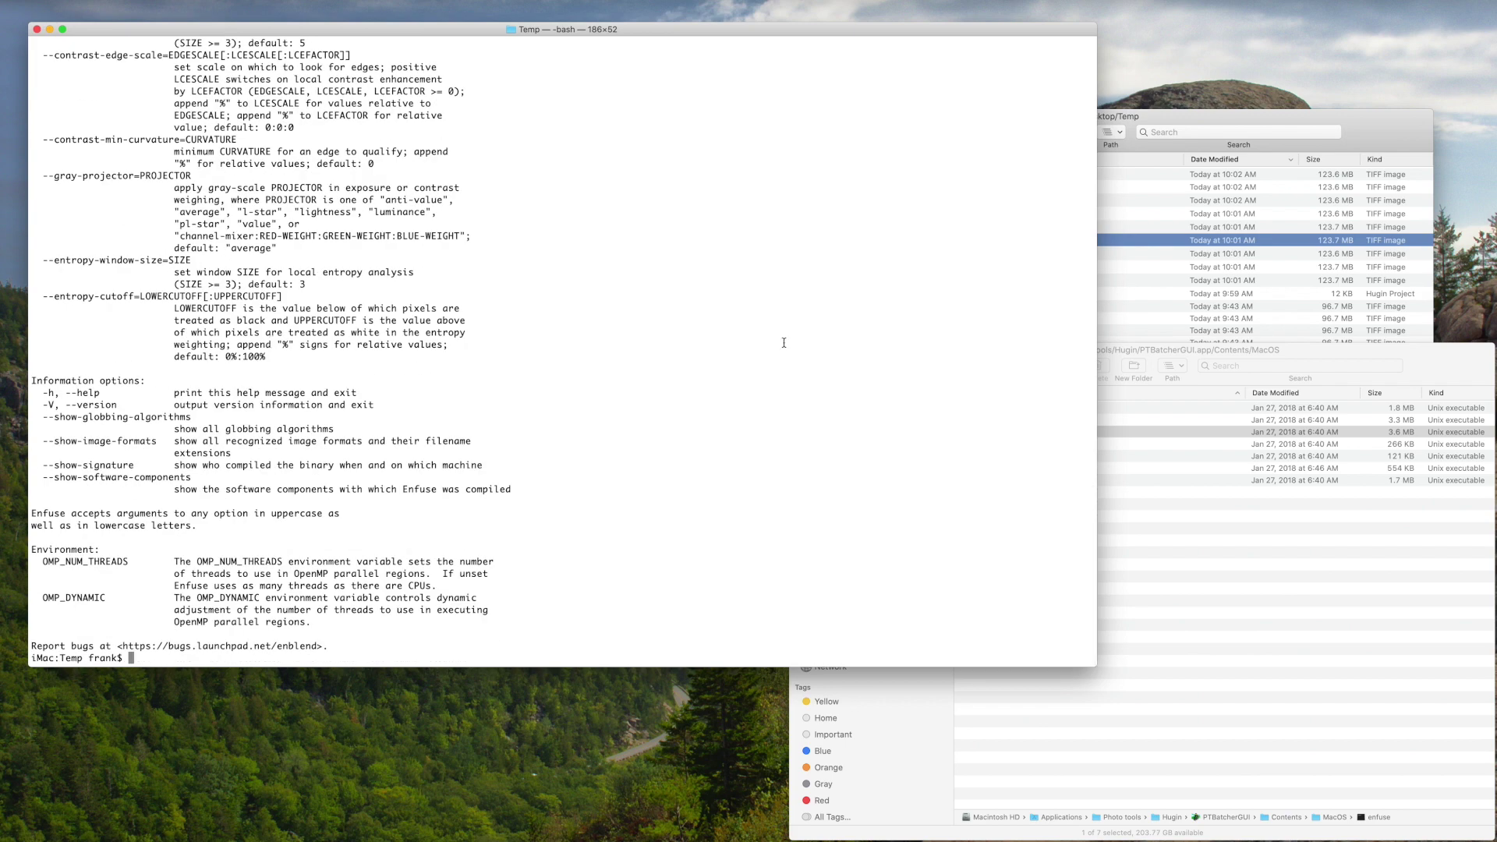
# Step: Insert the enfuse executable's path at the Terminal prompt
pyautogui.click(1327, 369)
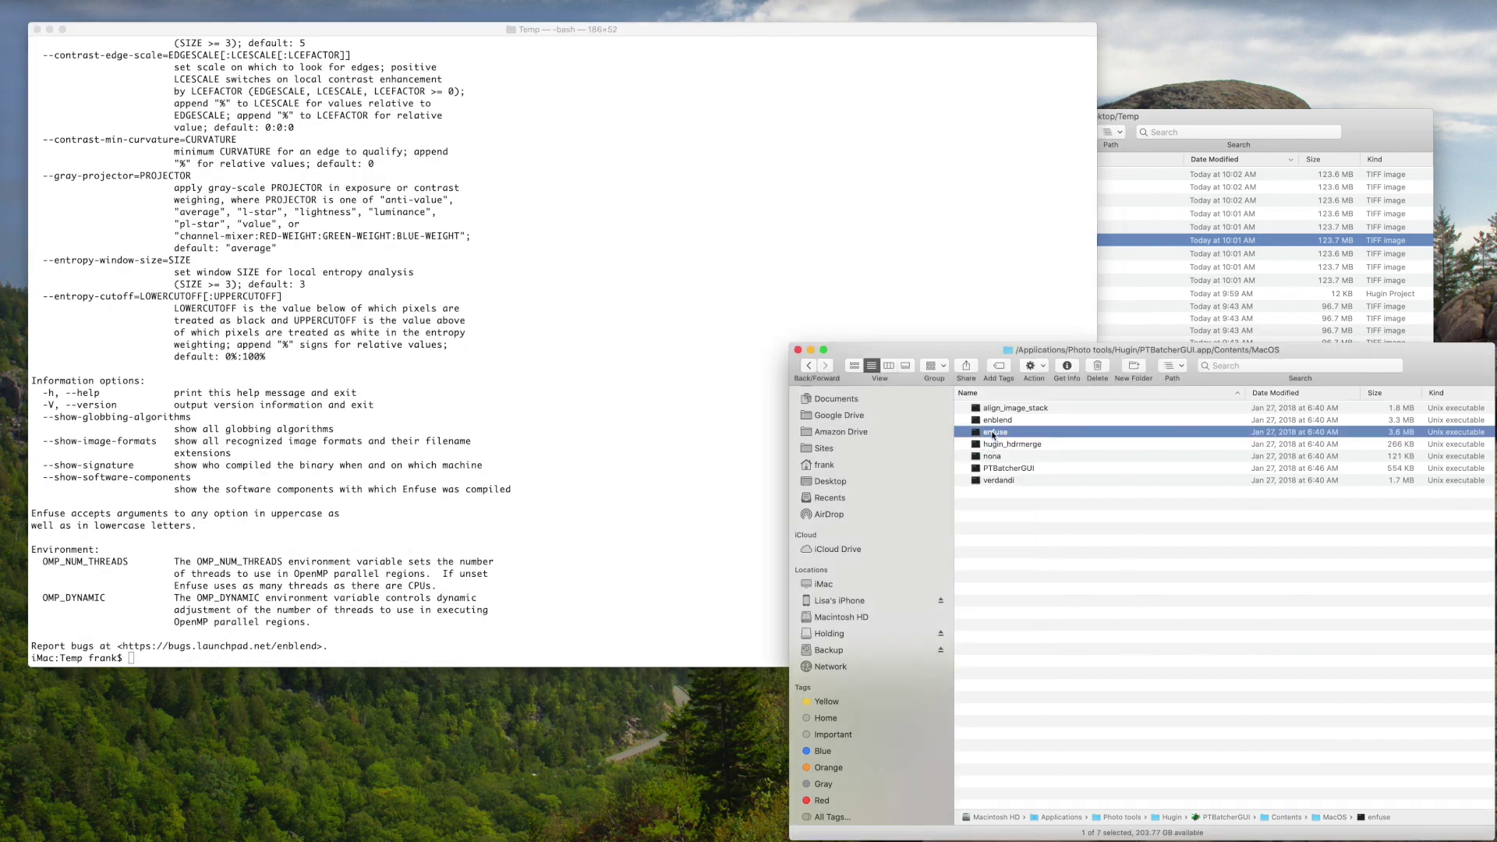
pyautogui.moveTo(993, 435); pyautogui.dragTo(199, 662)
pyautogui.click(607, 598)
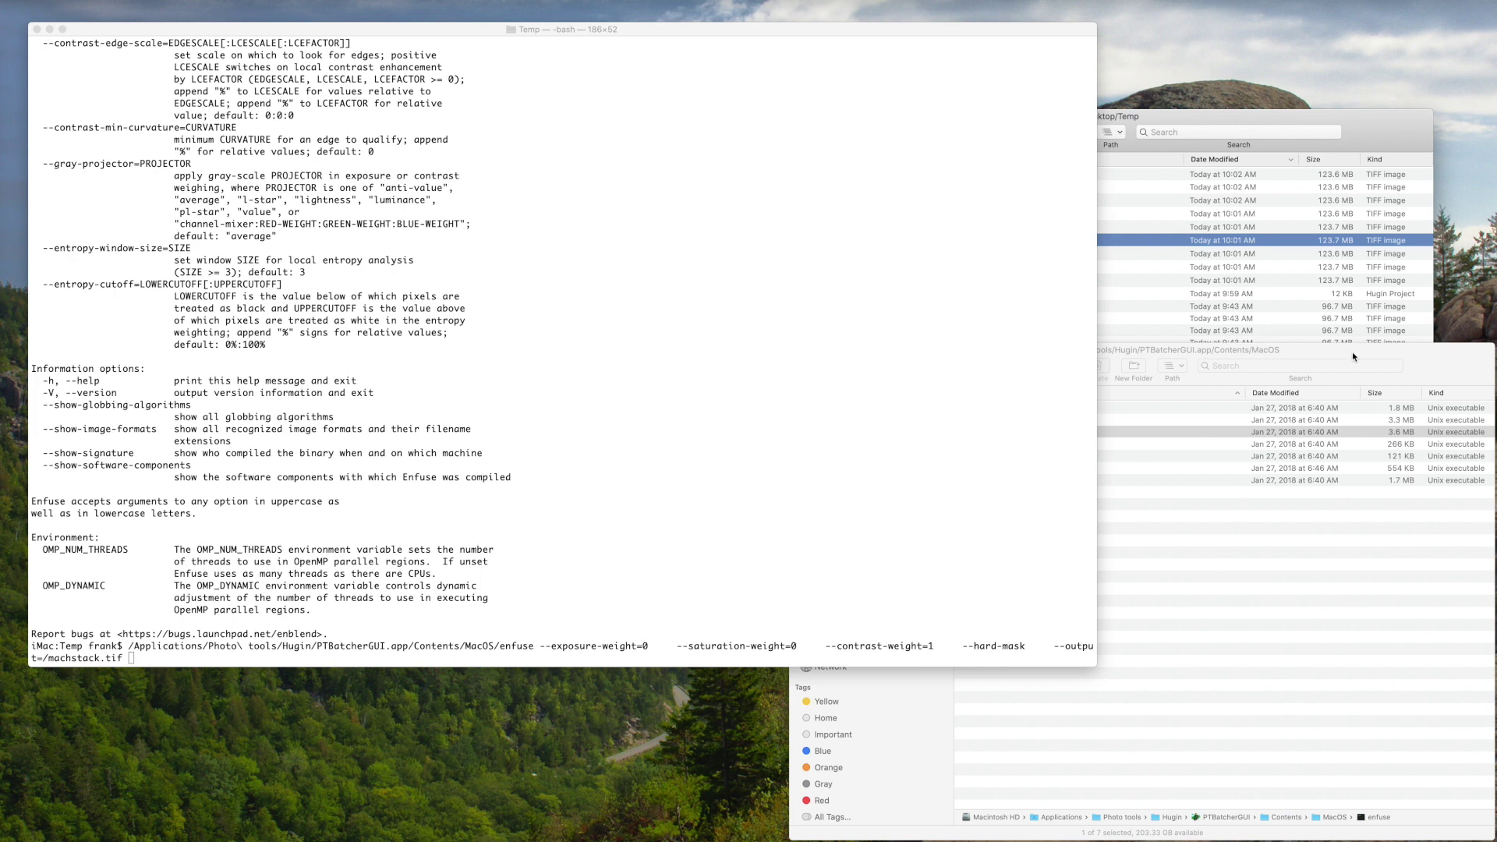
# Step: Append Mach5_exposure_layers_0000.tif, then 0001–0008, to the enfuse command as inputs
pyautogui.click(1341, 117)
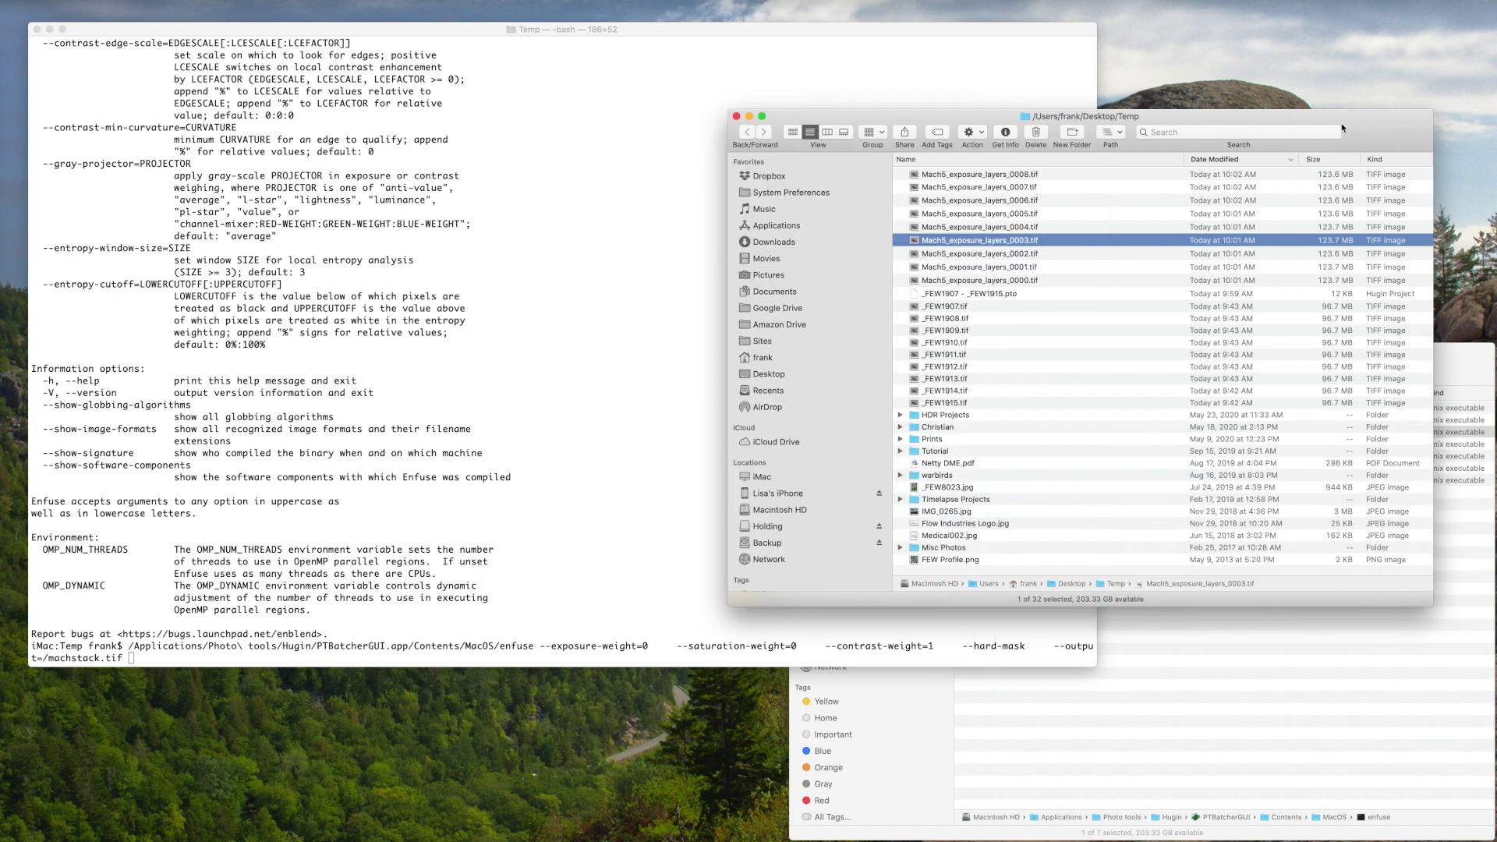
pyautogui.click(929, 280)
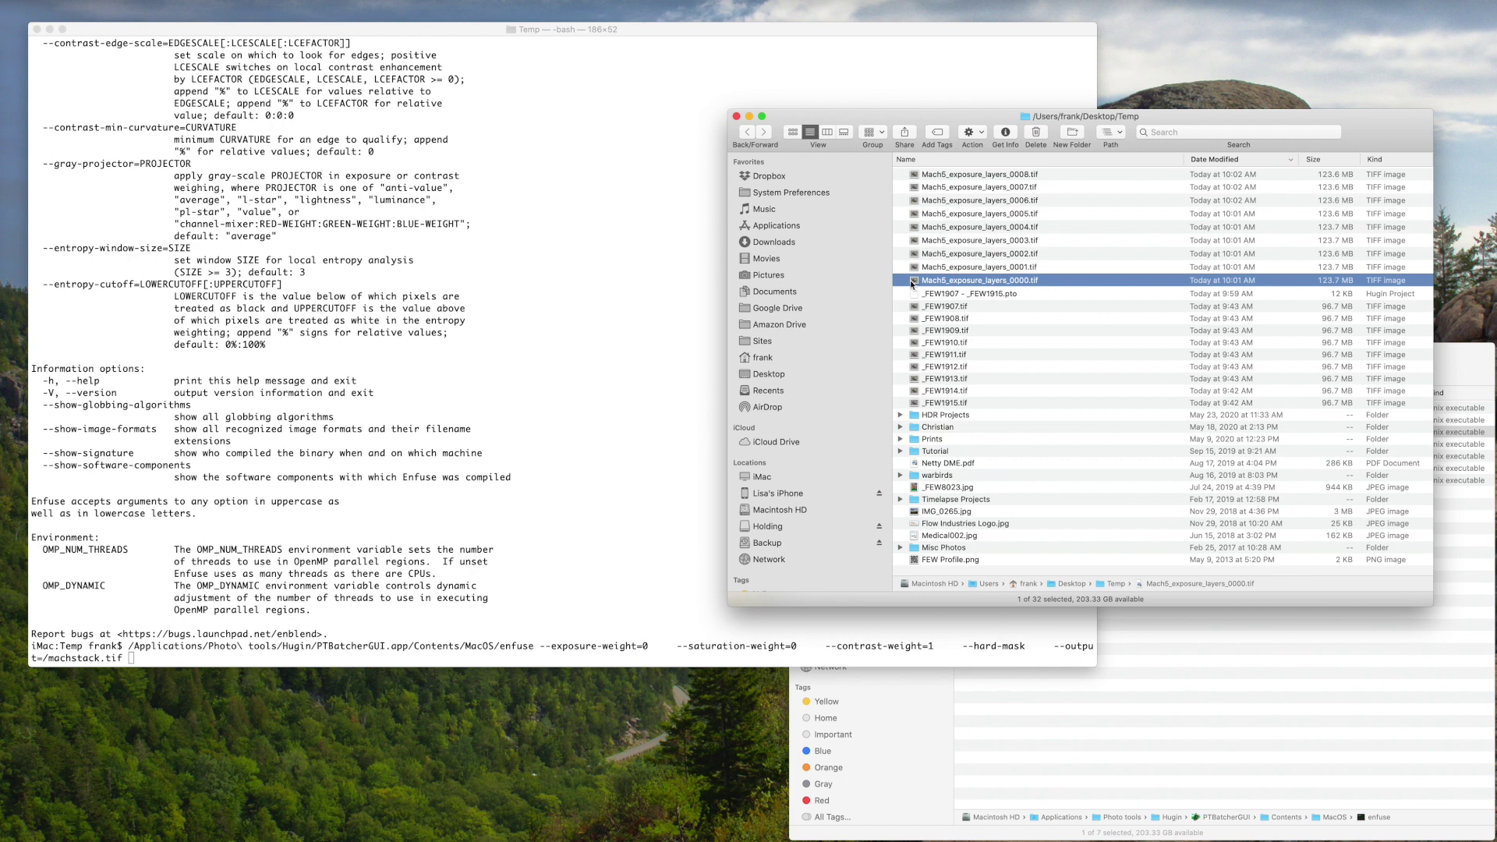
pyautogui.click(914, 281)
pyautogui.moveTo(913, 281); pyautogui.dragTo(166, 662)
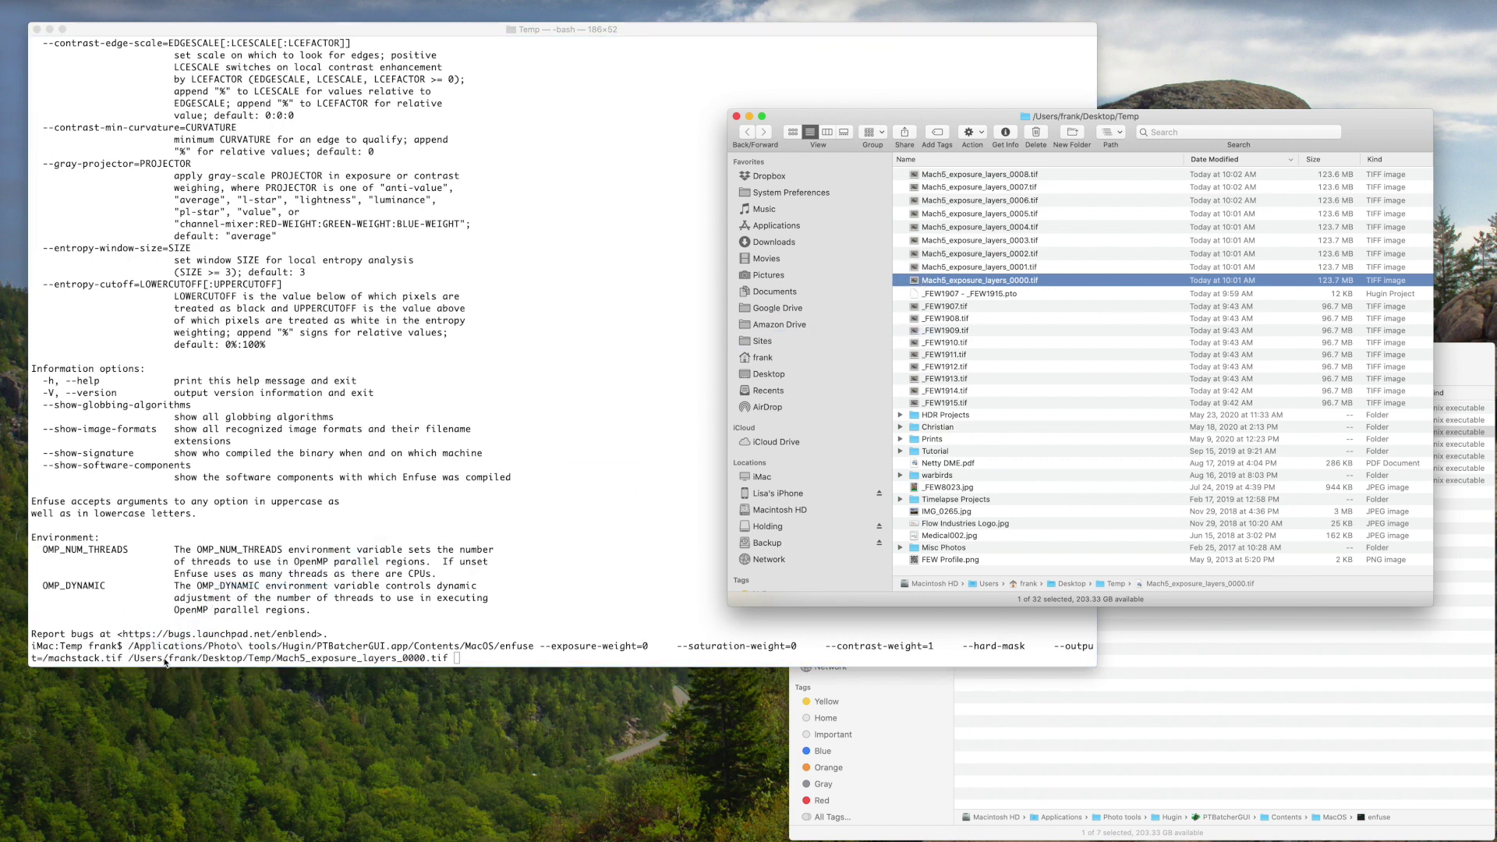
pyautogui.click(979, 174)
pyautogui.keyDown('shift'); pyautogui.click(978, 267); pyautogui.keyUp('shift')
pyautogui.moveTo(978, 240); pyautogui.dragTo(675, 413)
pyautogui.click(675, 406)
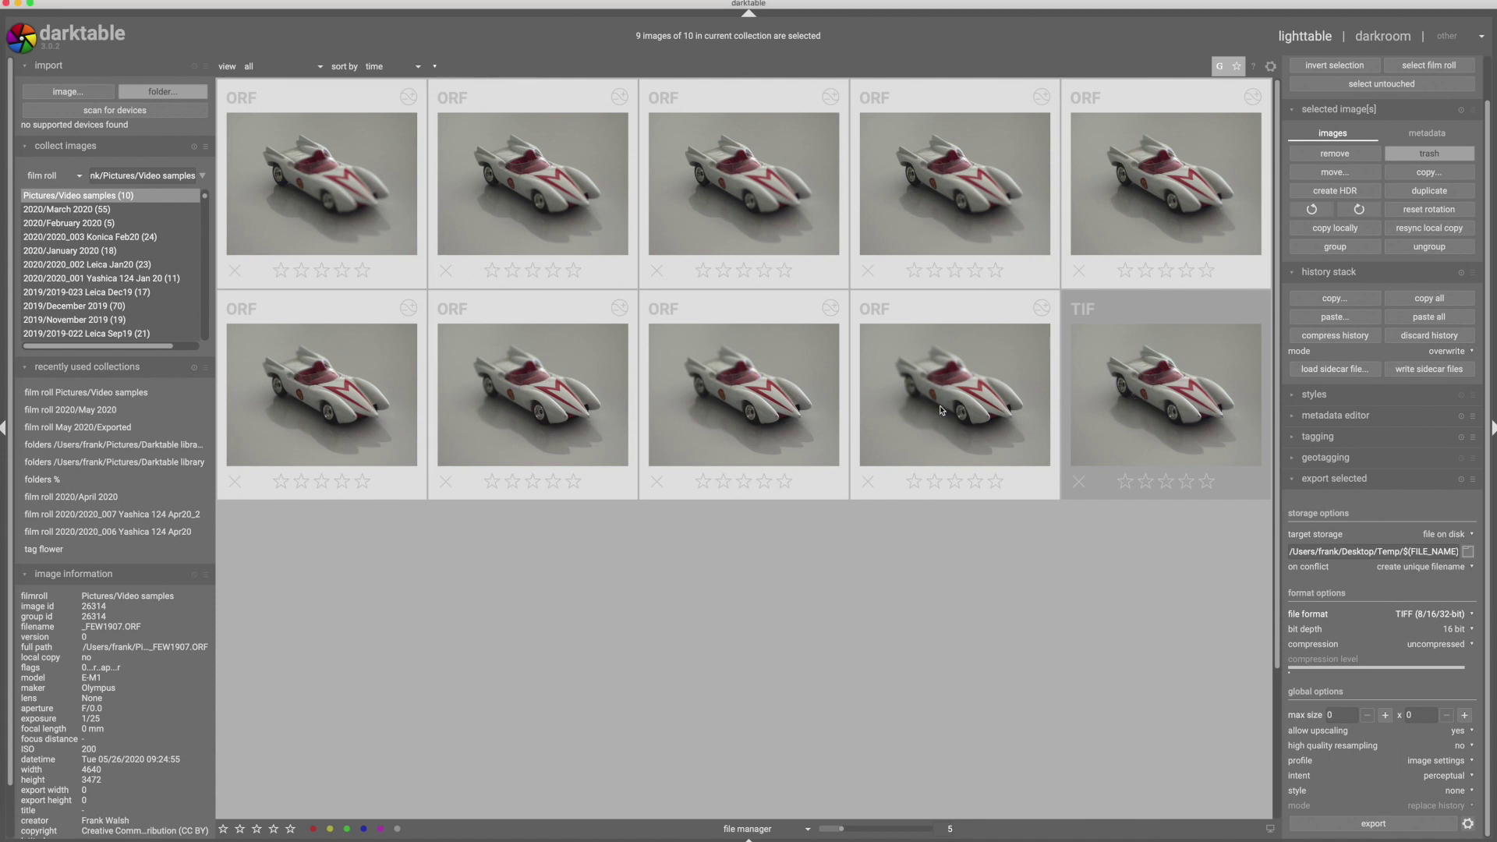
# Step: Enter the darkroom and switch to the fused car TIF, the roll's last image
pyautogui.click(941, 410)
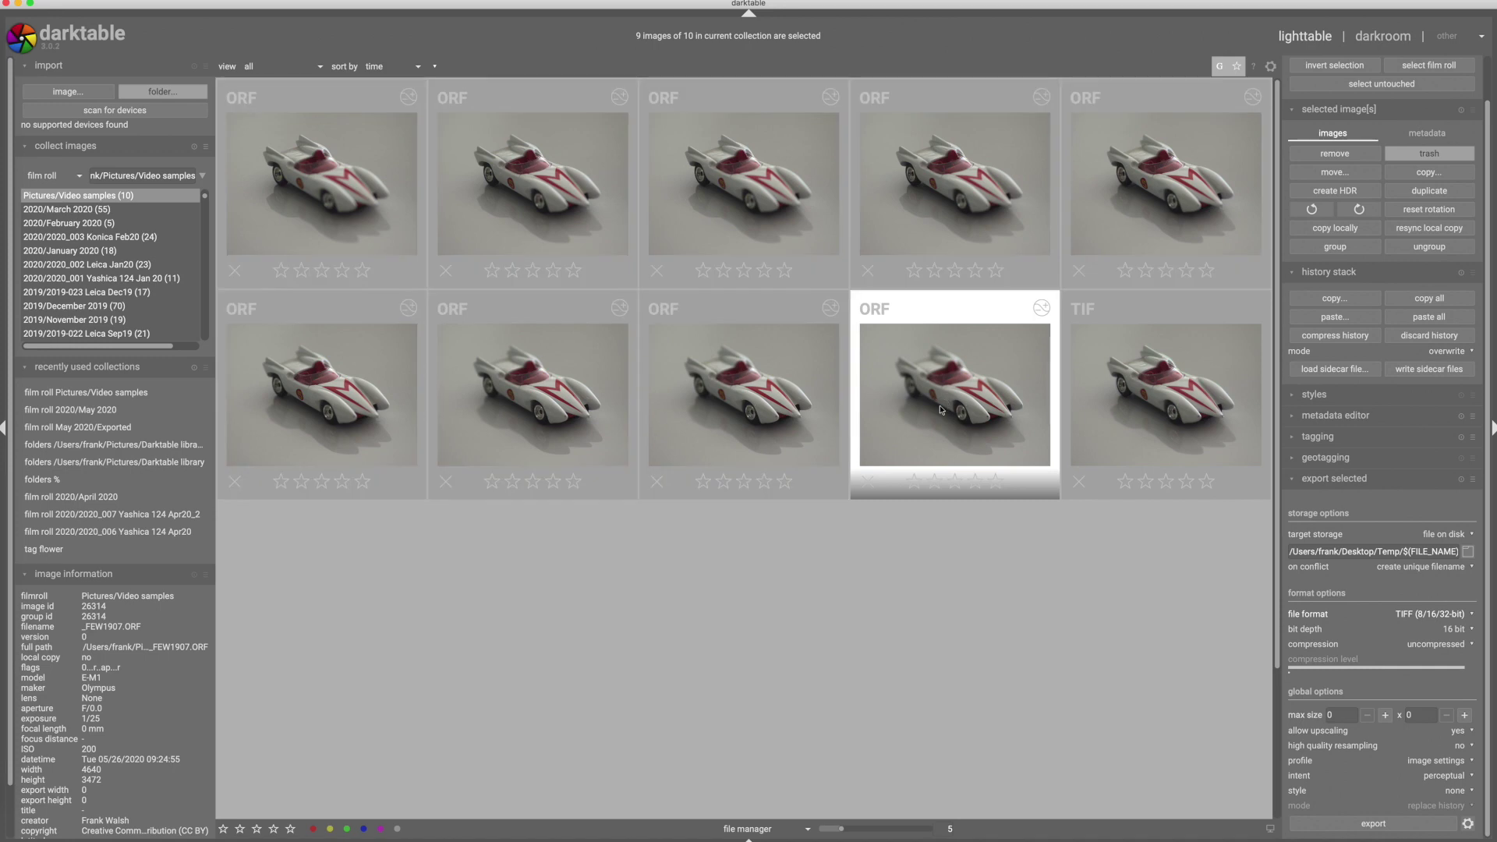
pyautogui.doubleClick(941, 410)
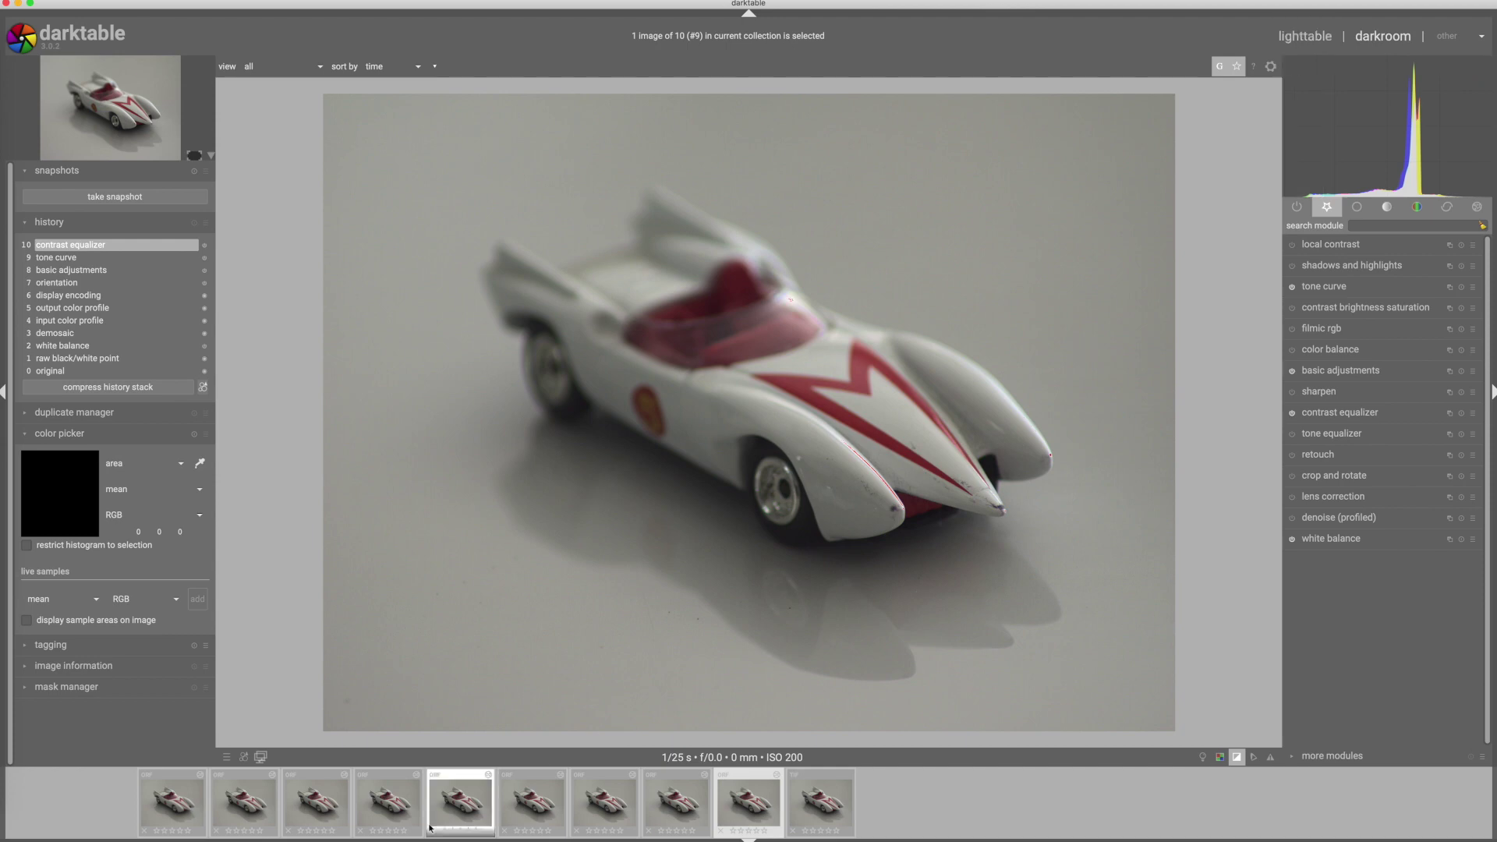
pyautogui.click(166, 815)
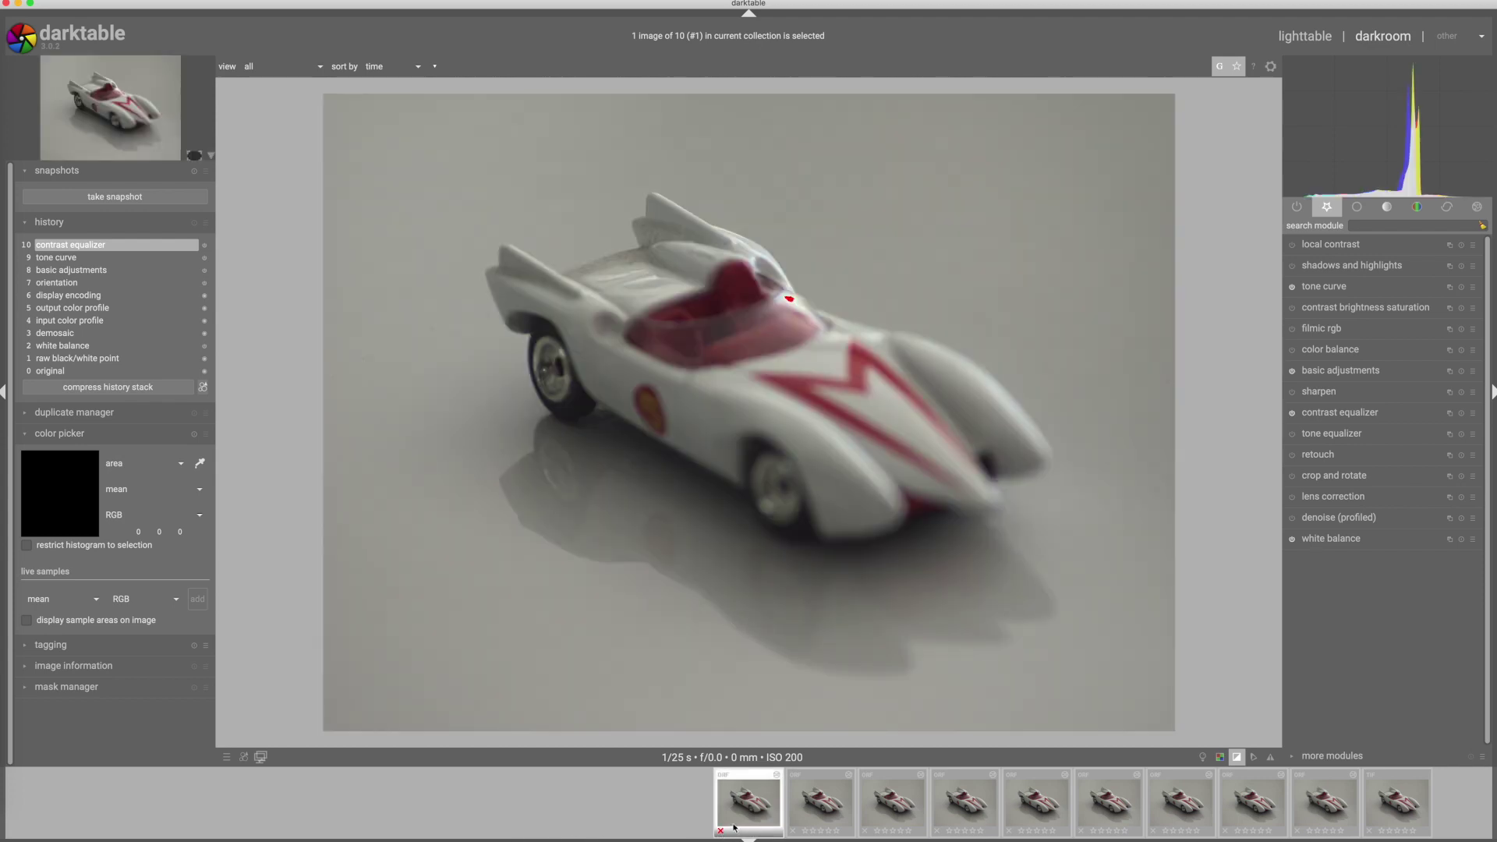
pyautogui.click(1397, 801)
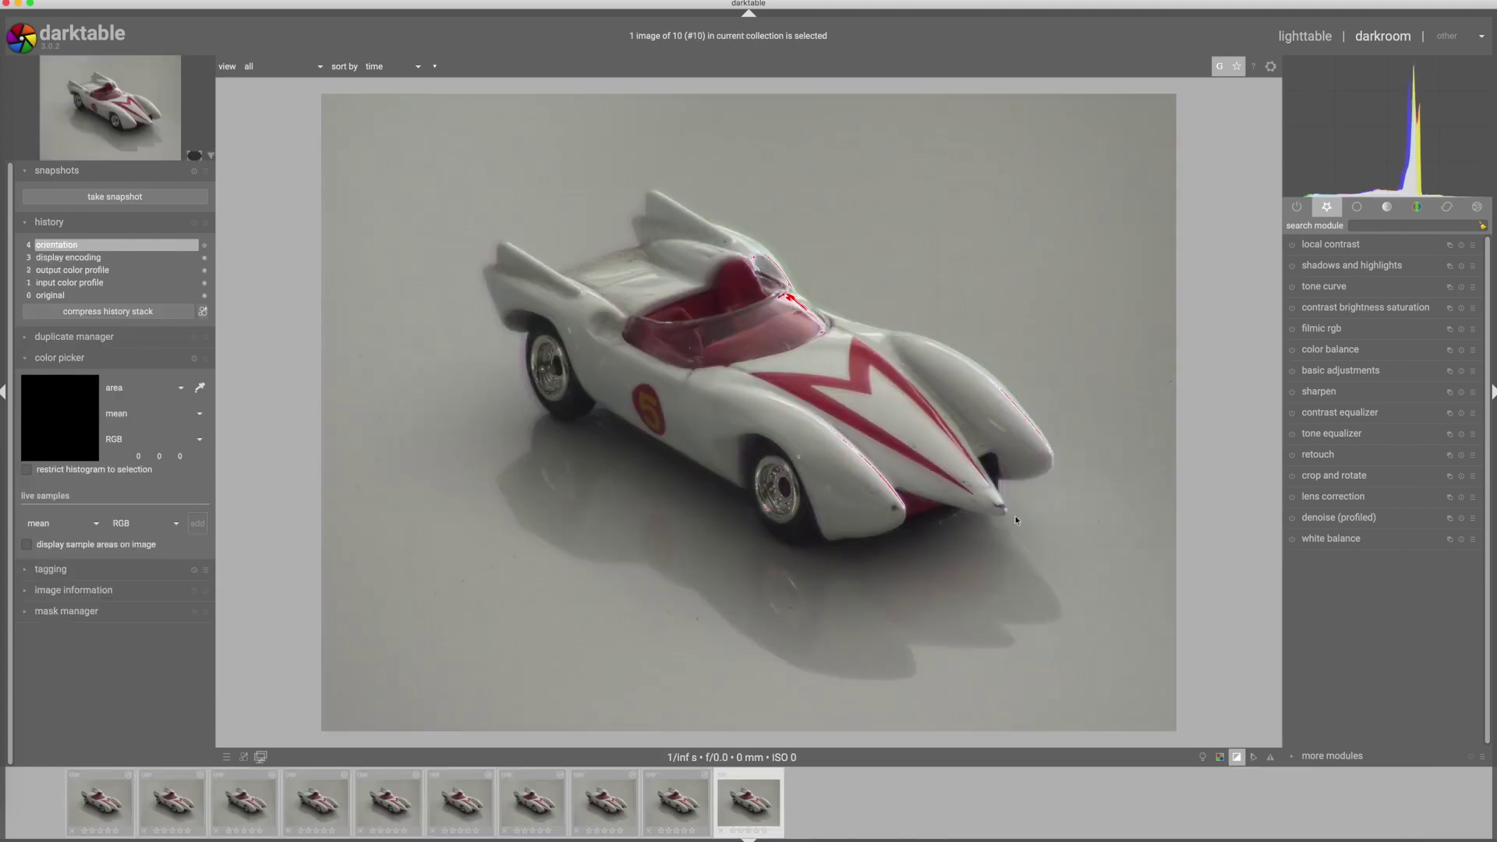
# Step: View the car's nose at 100% with the overexposure warning turned off
pyautogui.middleClick(1031, 503)
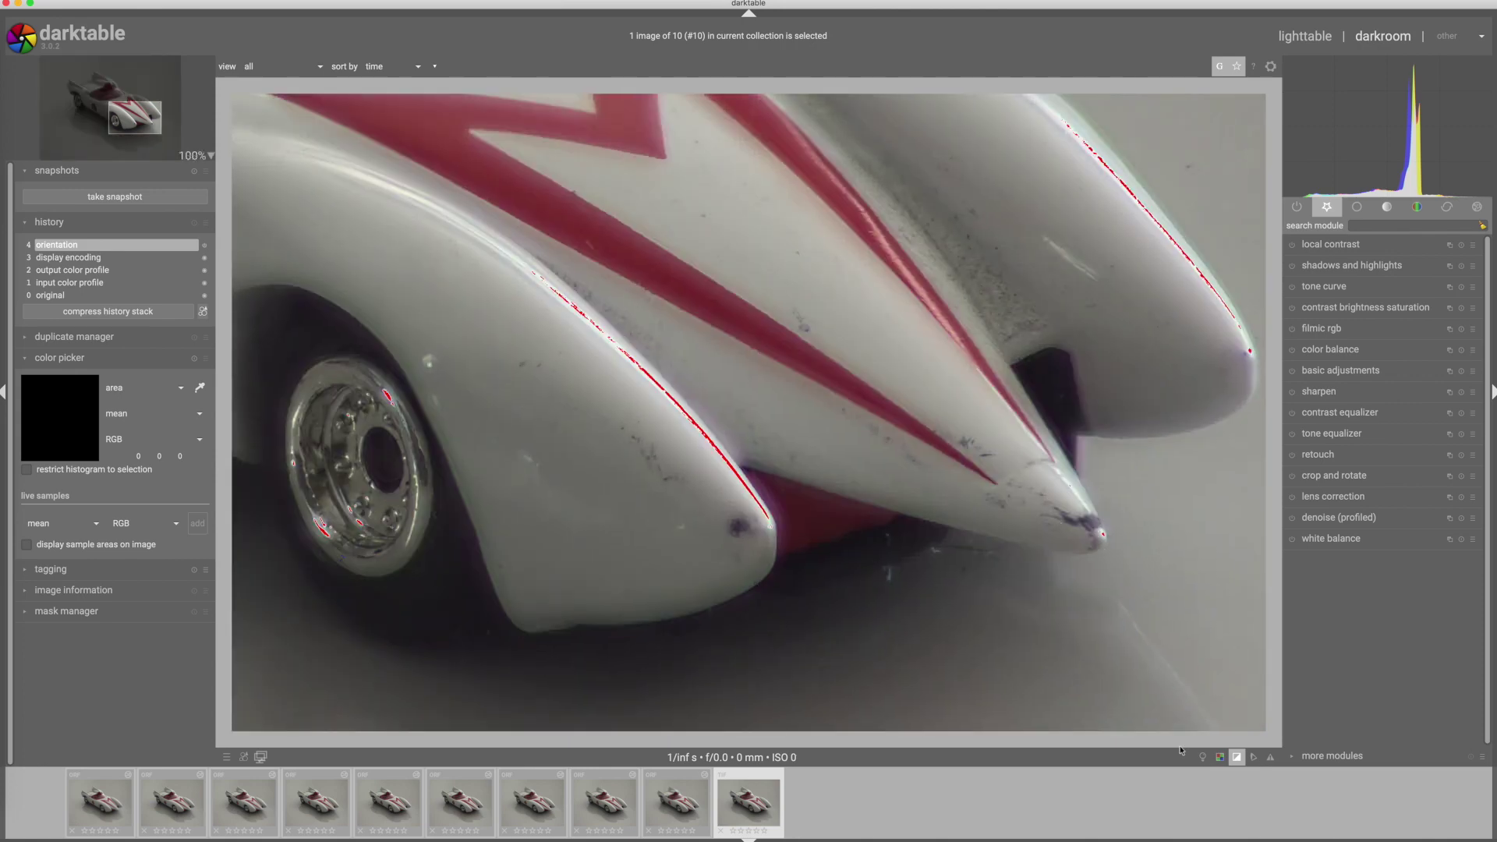
pyautogui.click(1237, 758)
pyautogui.click(1236, 757)
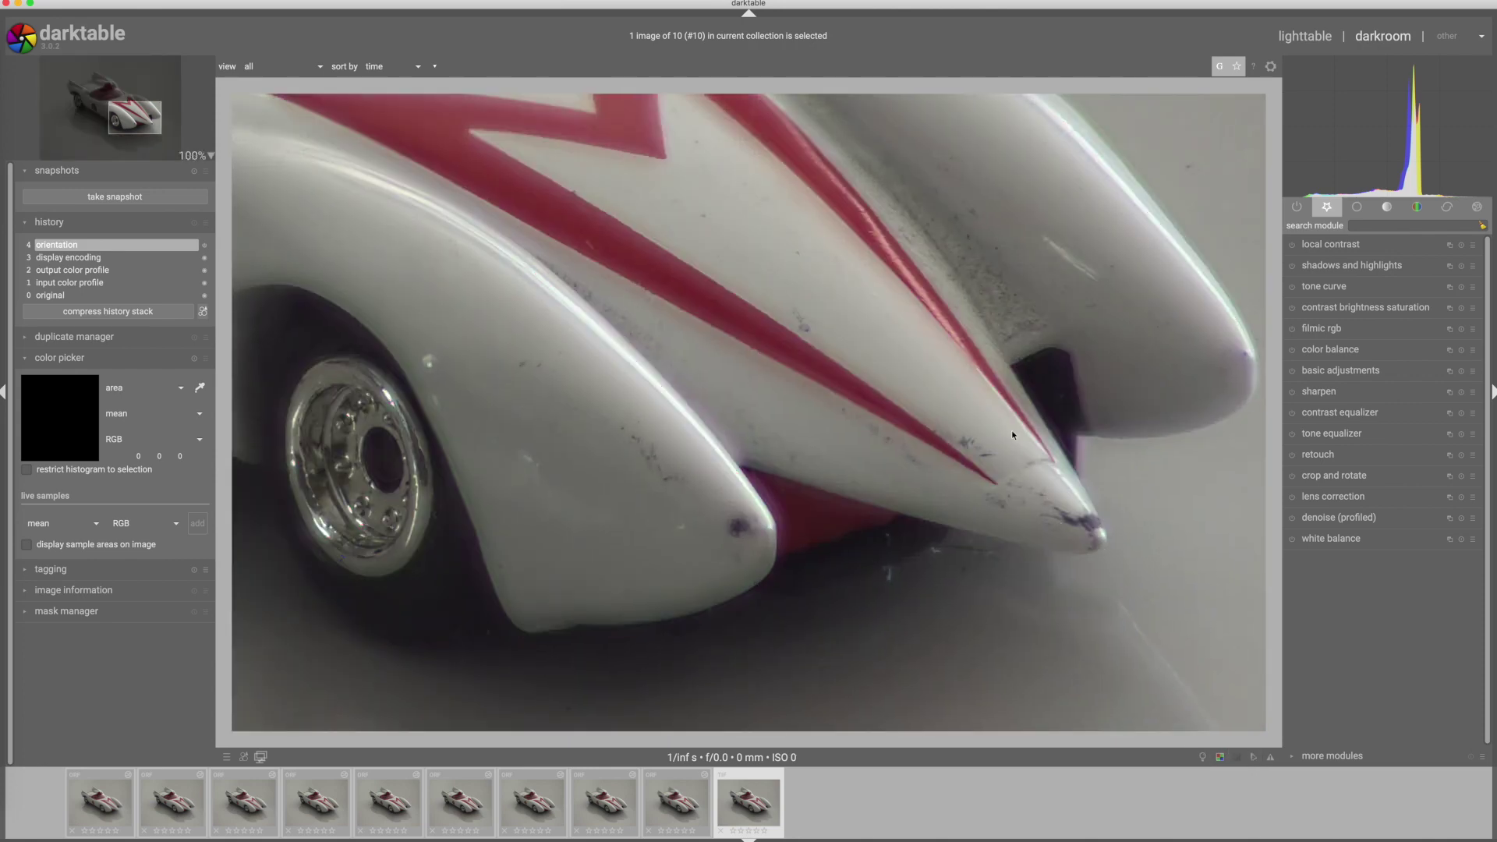
# Step: Pan across the rear fender, cockpit, front wheel, nose and rear fin, then zoom out
pyautogui.moveTo(119, 125); pyautogui.dragTo(95, 86)
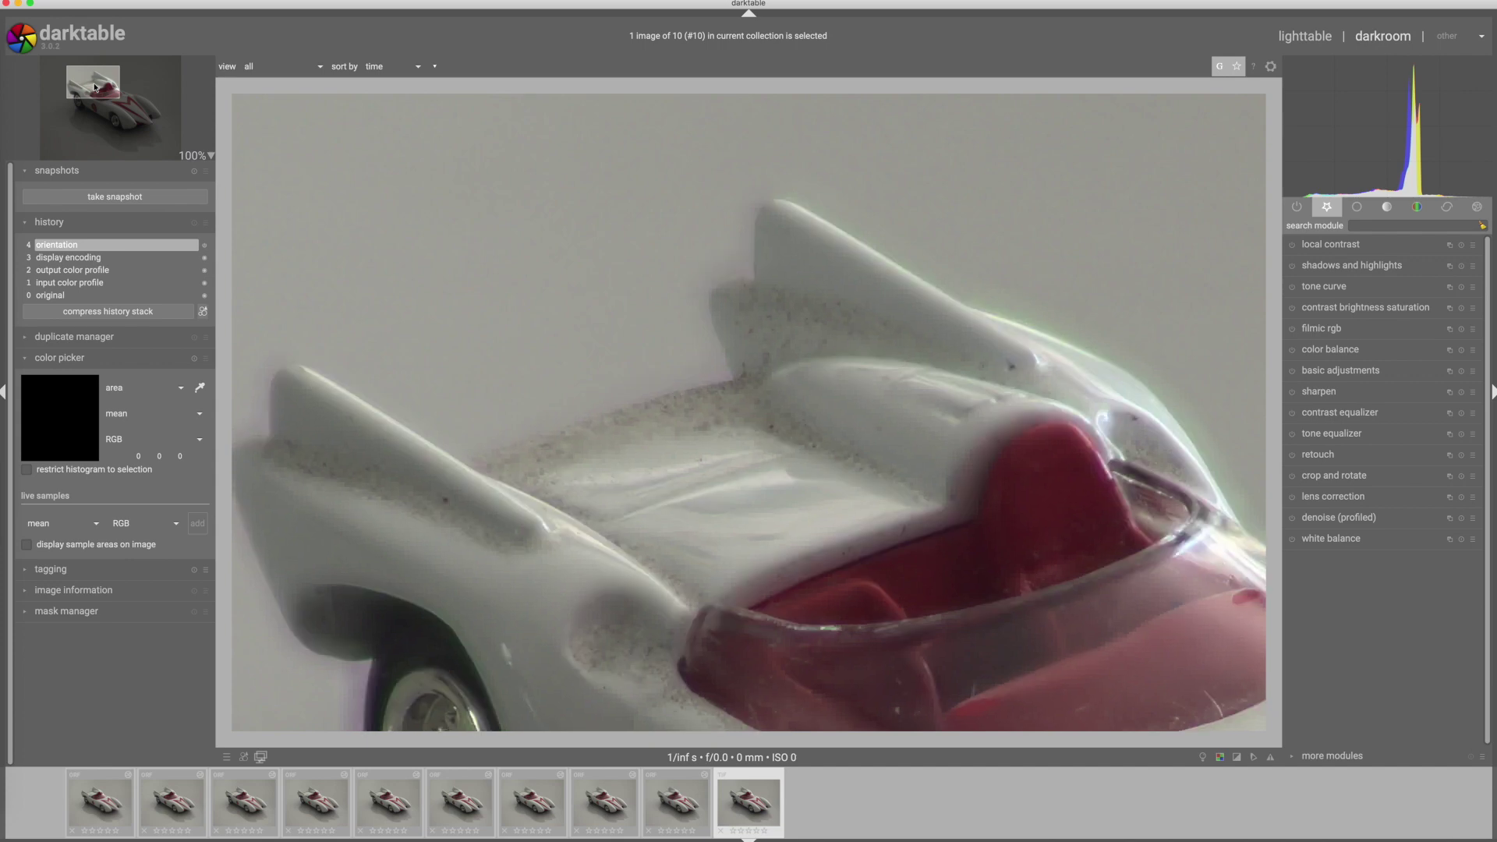
pyautogui.moveTo(95, 88); pyautogui.dragTo(109, 99)
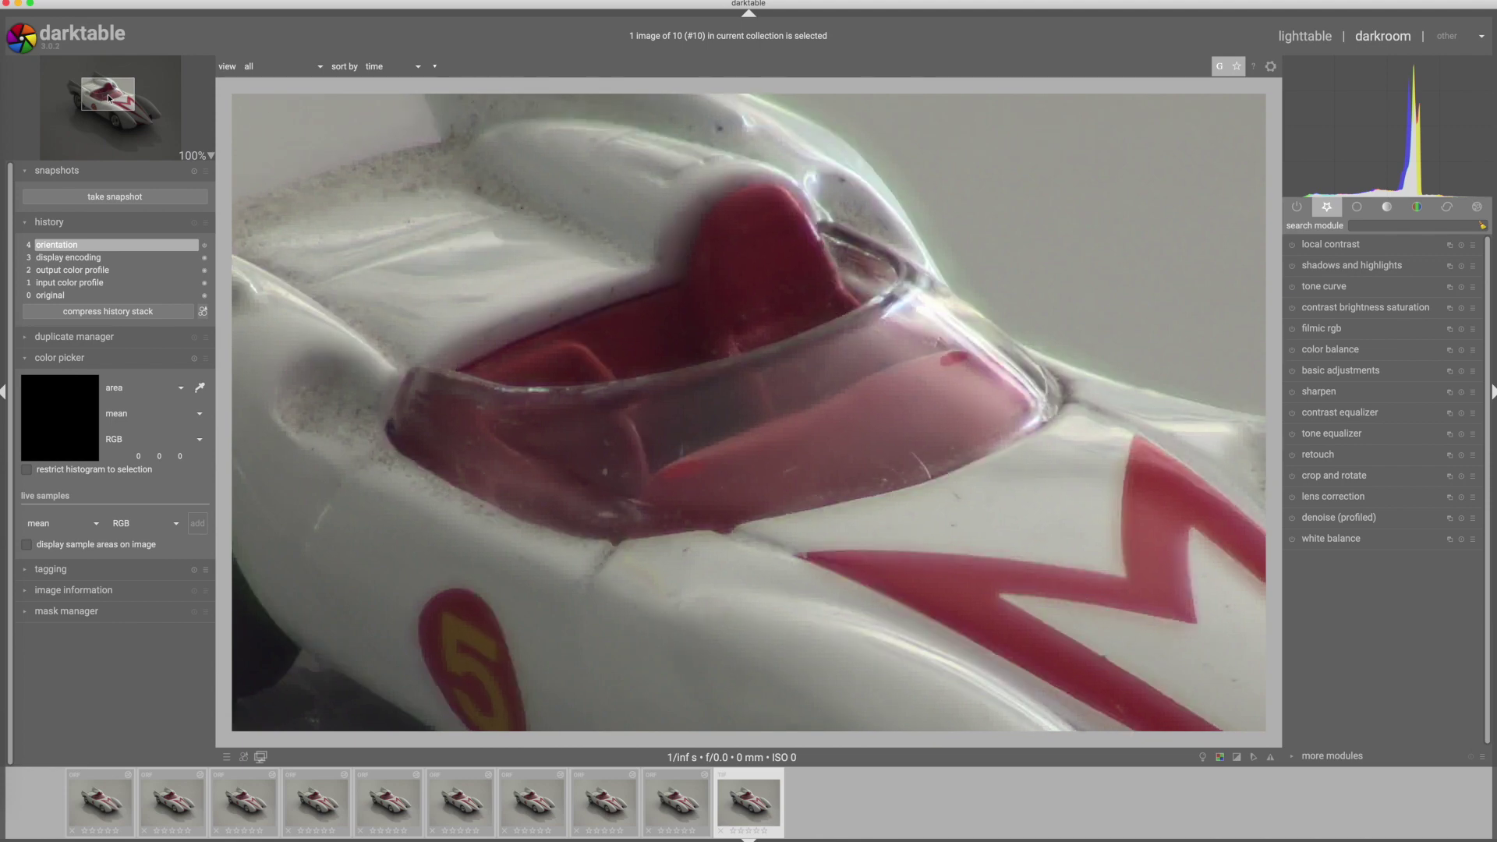
pyautogui.moveTo(109, 98); pyautogui.dragTo(114, 122)
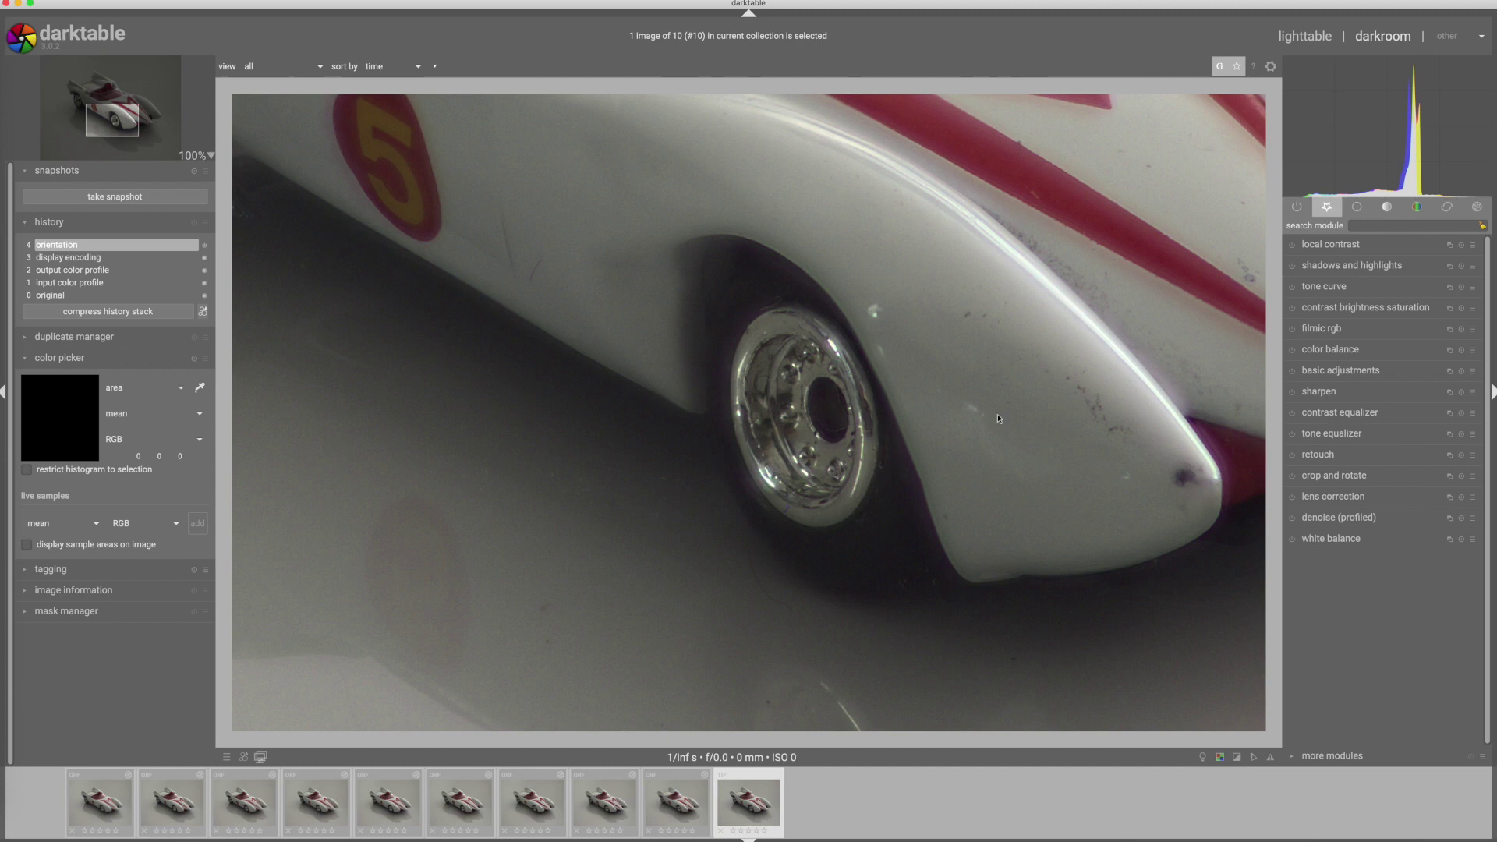
pyautogui.moveTo(134, 127); pyautogui.dragTo(154, 112)
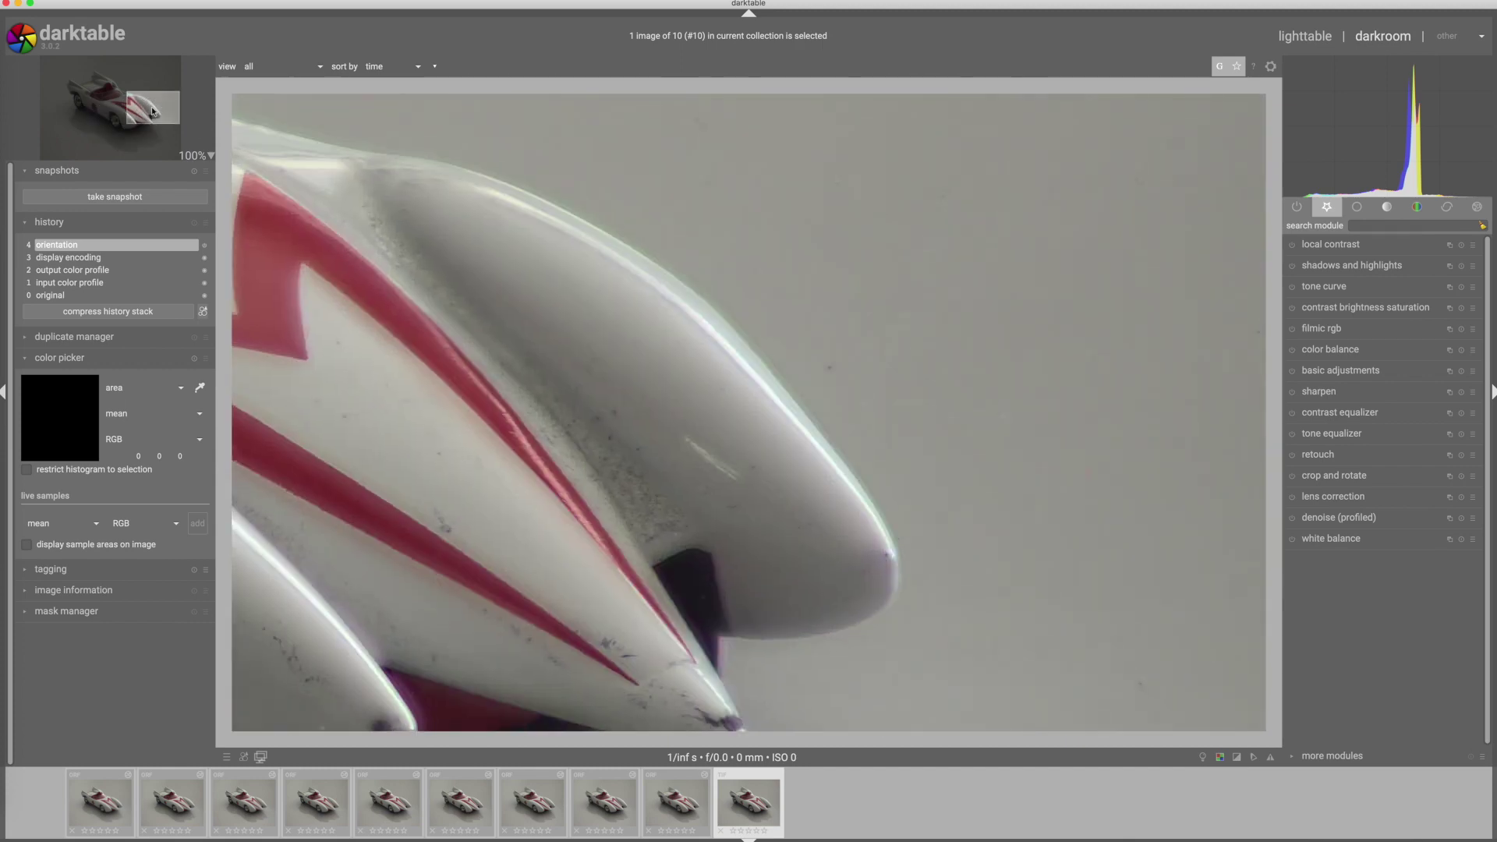
pyautogui.moveTo(152, 110); pyautogui.dragTo(73, 100)
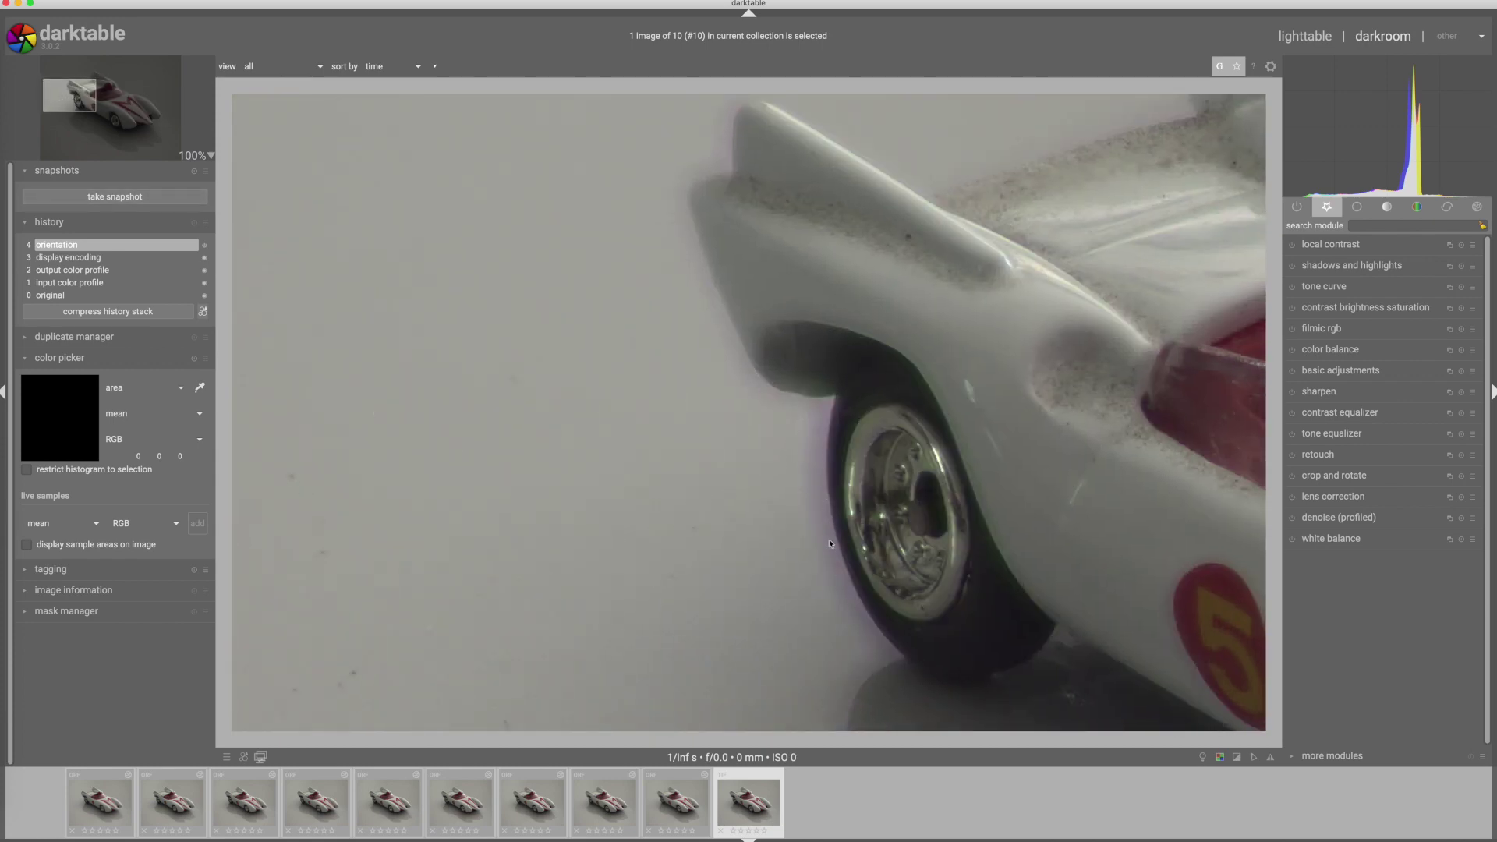
pyautogui.scroll(-5, 614, 420)
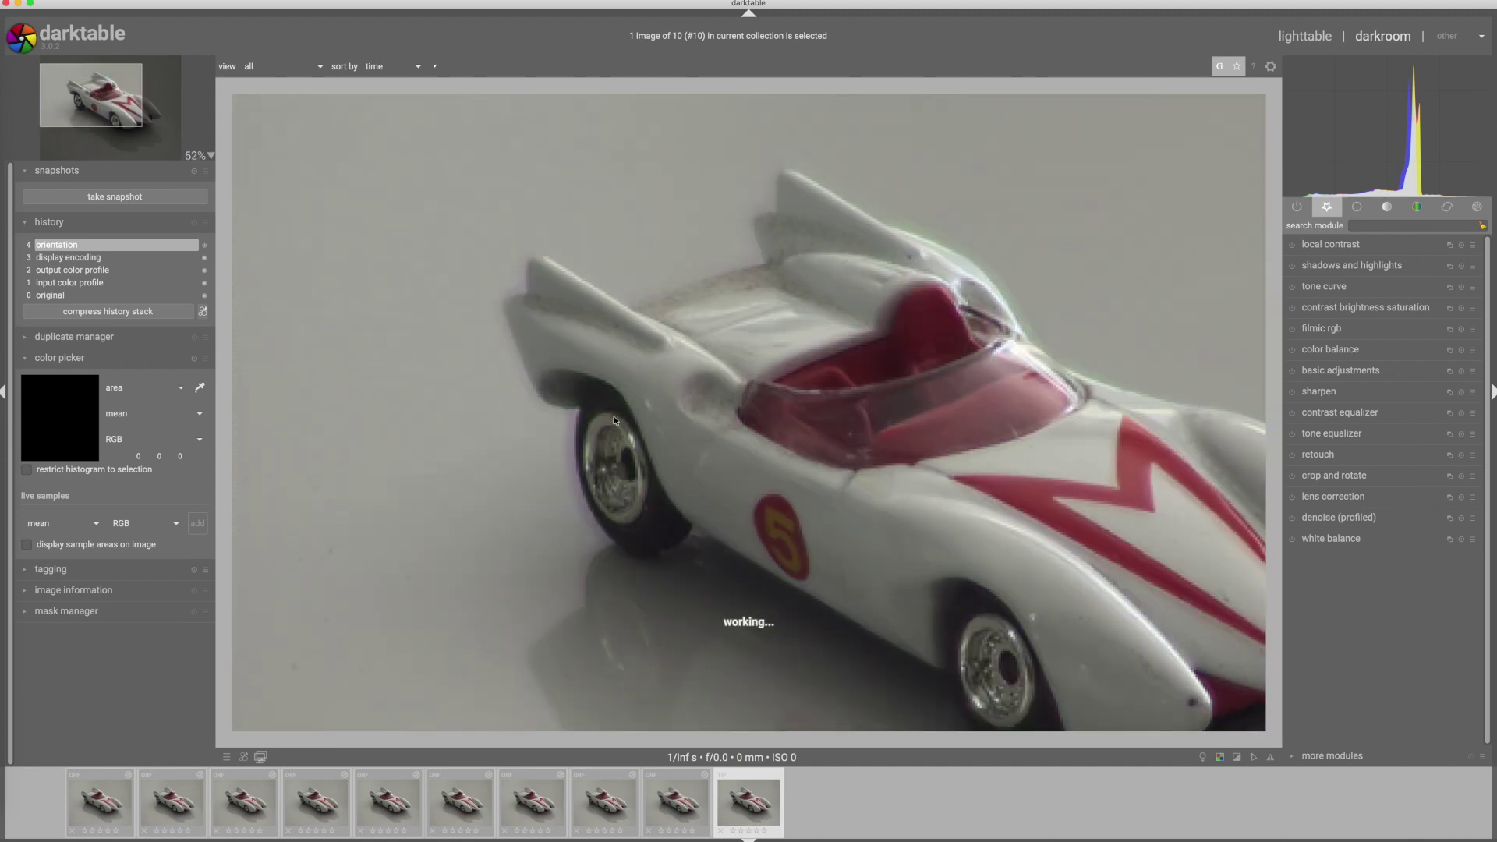